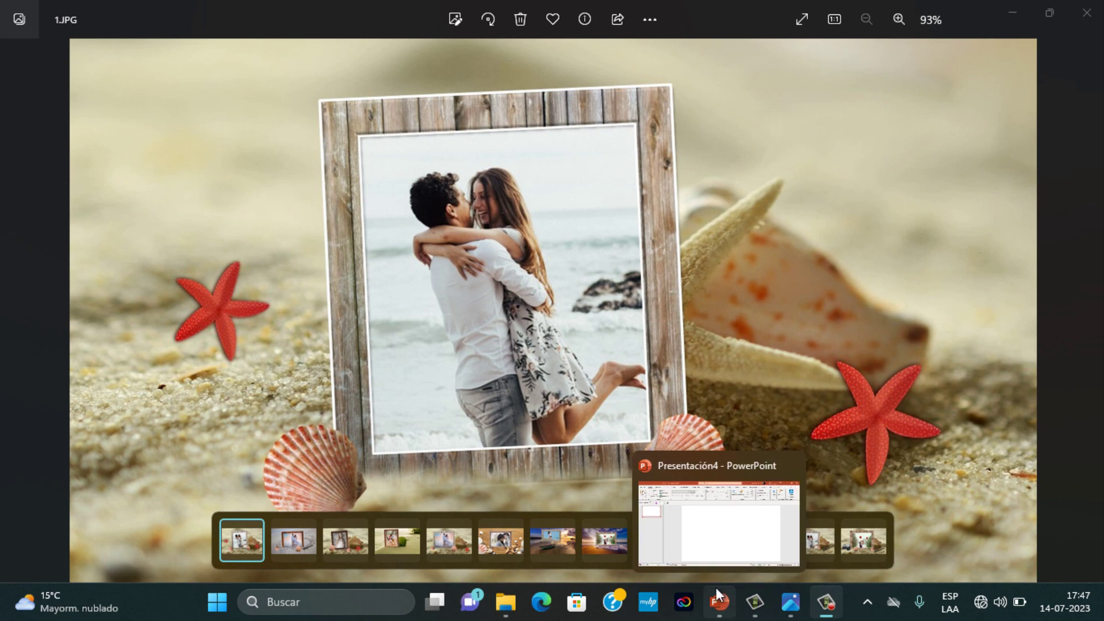
Step: In PowerPoint, draw a rectangle covering the whole slide, 19,05 cm by 33,87 cm
{"action": "left_click", "coordinate": [690, 520]}
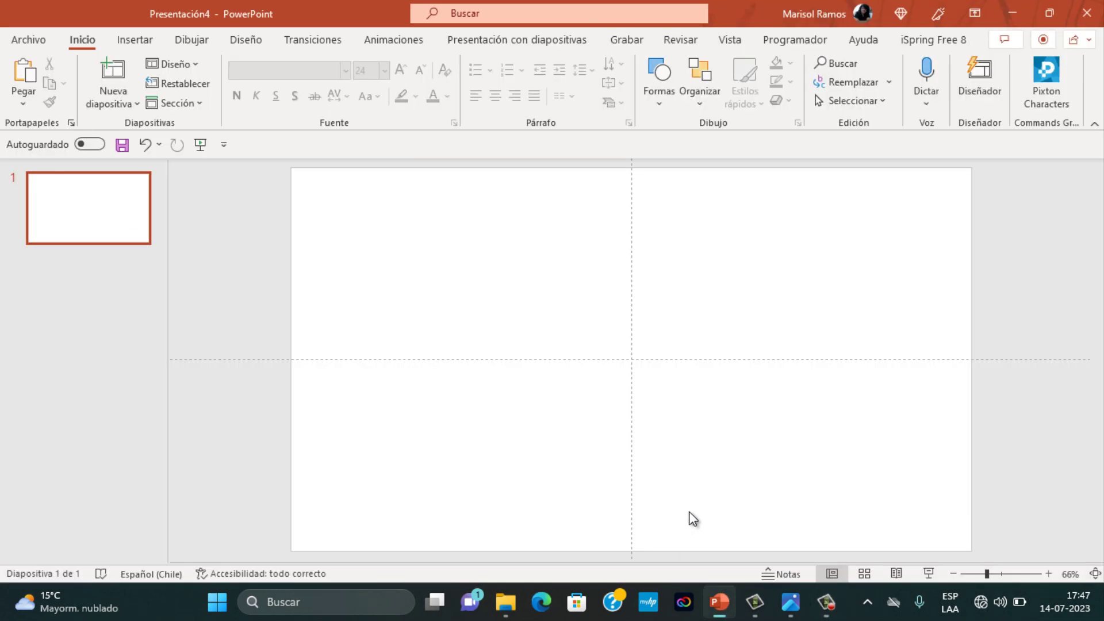
{"action": "left_click", "coordinate": [122, 39]}
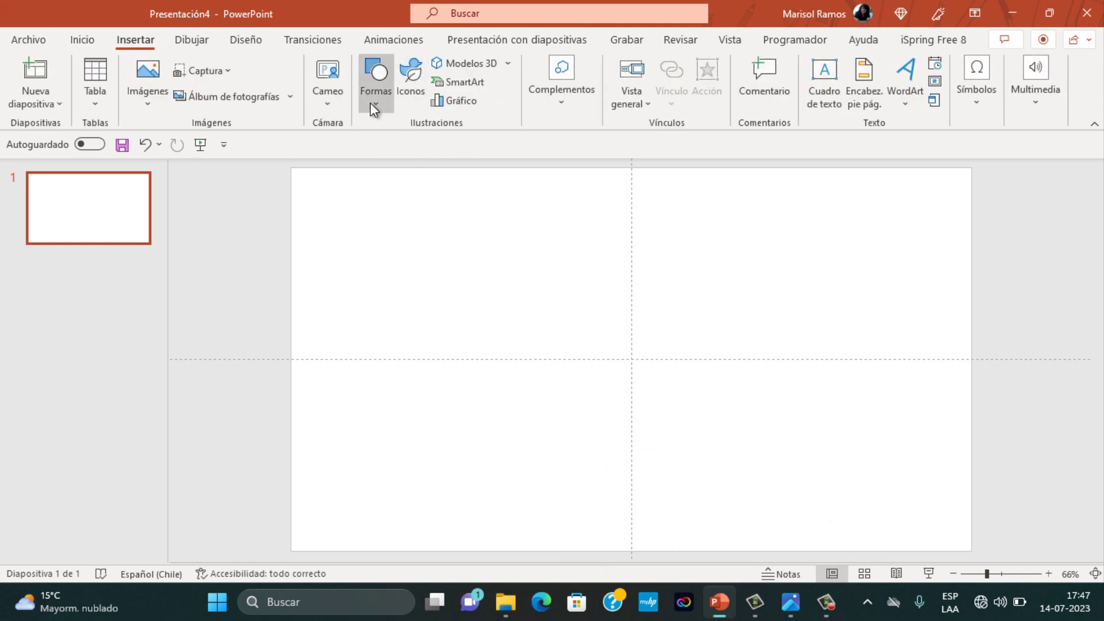
{"action": "left_click", "coordinate": [371, 103]}
{"action": "left_click", "coordinate": [432, 146]}
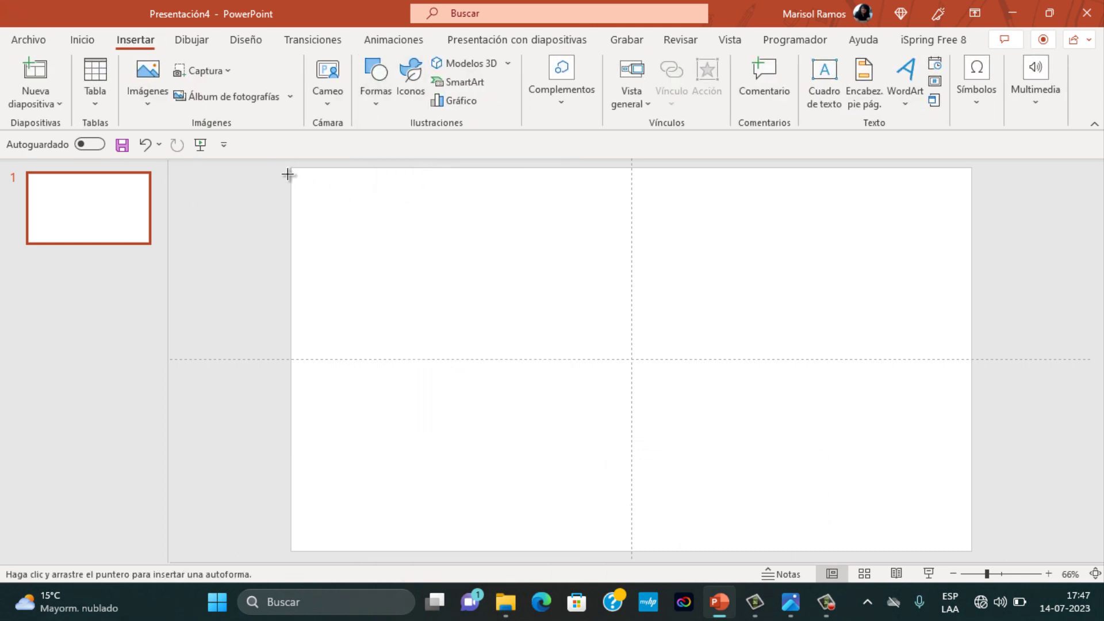
{"action": "left_click_drag", "start_coordinate": [290, 167], "coordinate": [349, 232]}
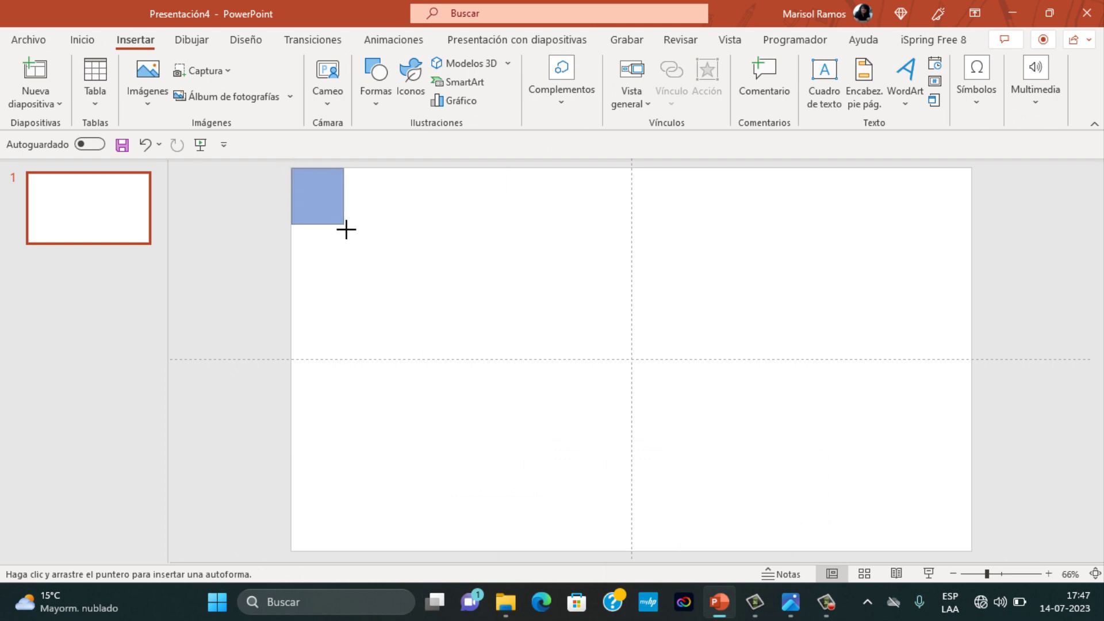
{"action": "left_click_drag", "start_coordinate": [406, 256], "coordinate": [971, 550]}
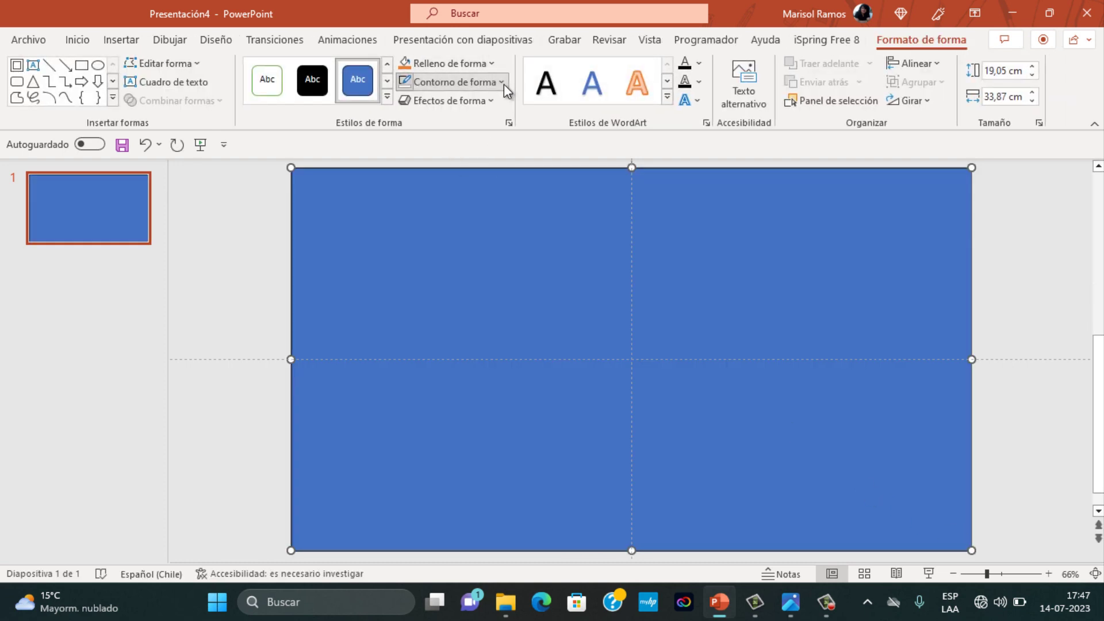
Step: Remove the rectangle's outline and choose a picture fill for it
{"action": "left_click", "coordinate": [503, 84]}
{"action": "left_click", "coordinate": [454, 260]}
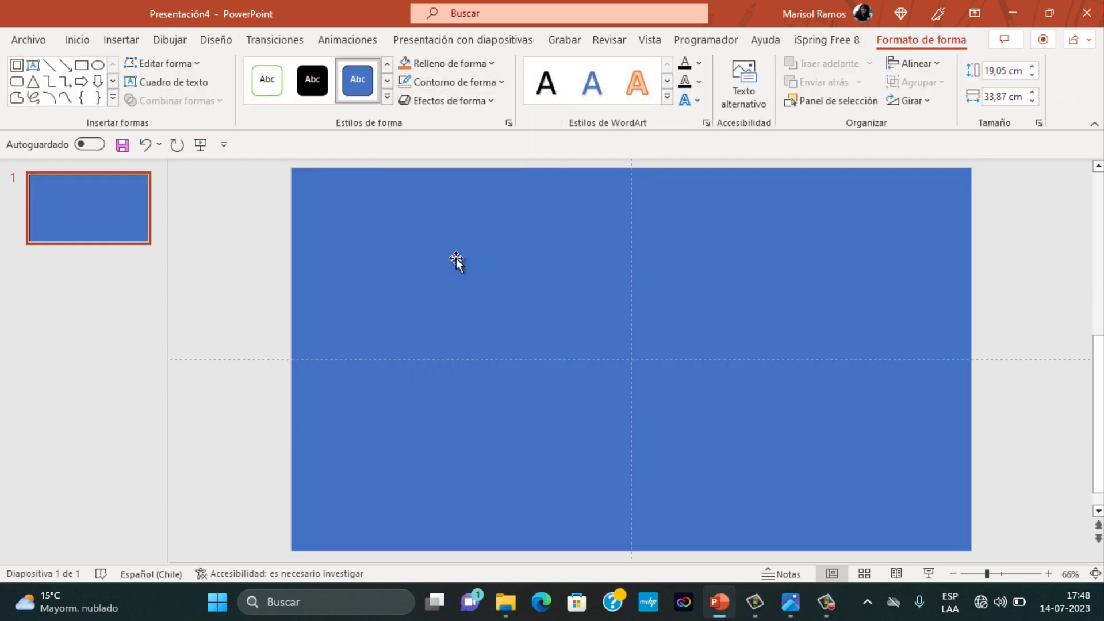
{"action": "left_click", "coordinate": [491, 63]}
{"action": "left_click", "coordinate": [466, 317]}
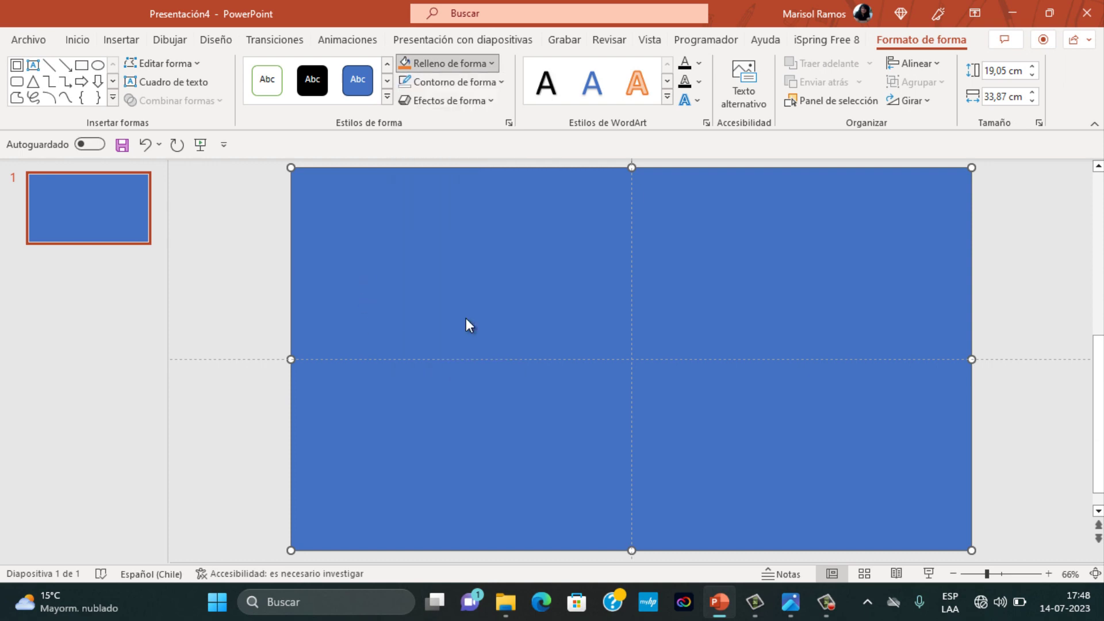
Step: Fill the rectangle with image 6 from FONDOS, the starfish and shell on sand
{"action": "left_click", "coordinate": [399, 233]}
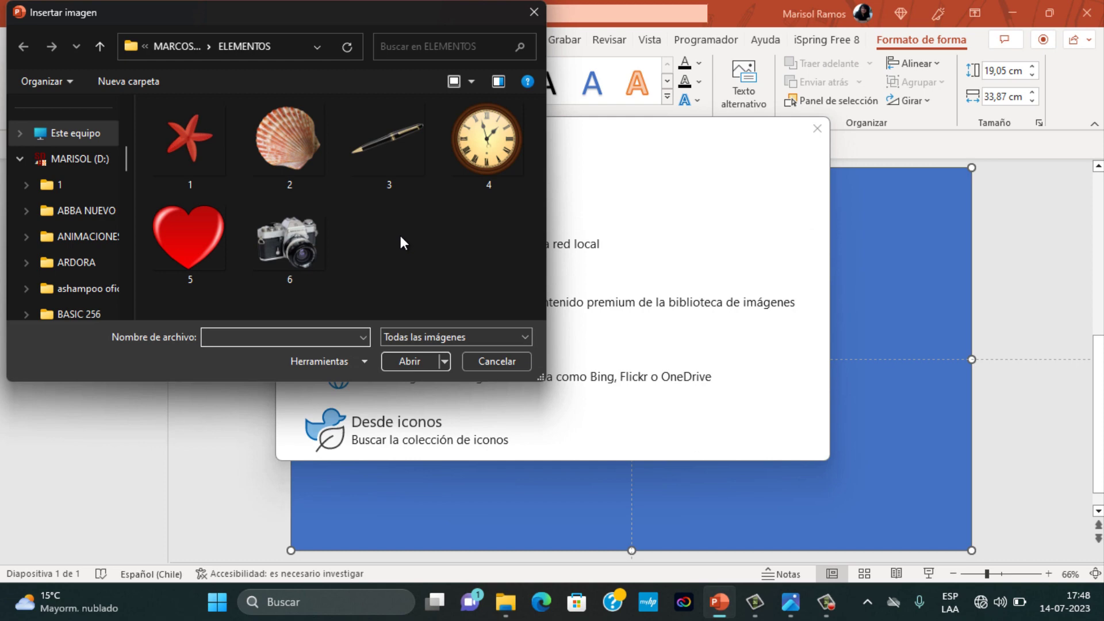
{"action": "left_click", "coordinate": [95, 50]}
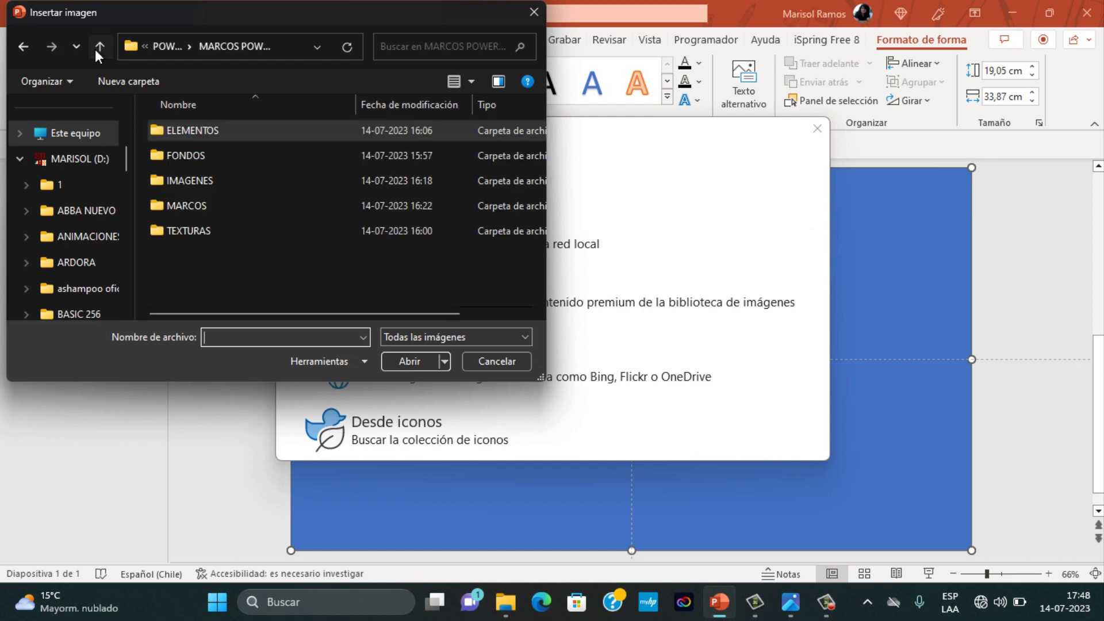
{"action": "double_click", "coordinate": [196, 157]}
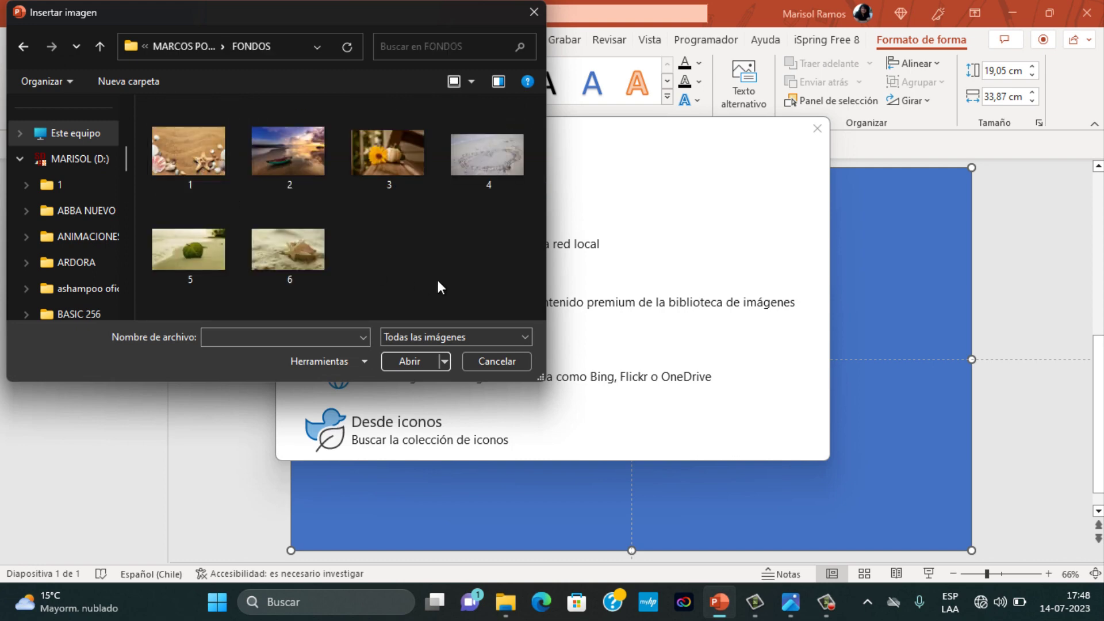
{"action": "left_click", "coordinate": [299, 253]}
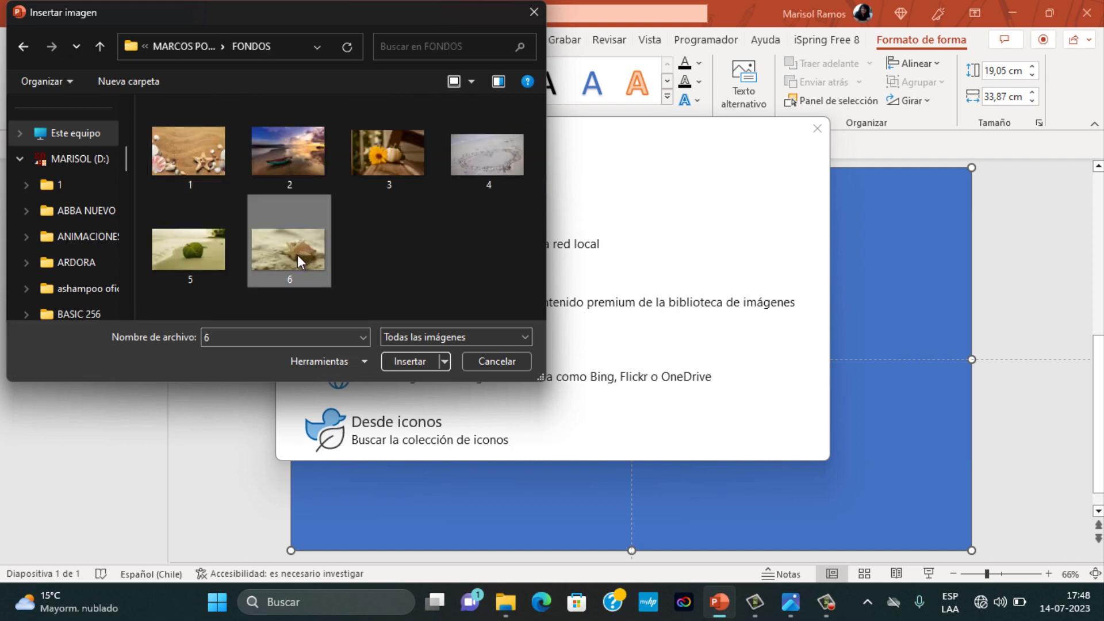
{"action": "left_click", "coordinate": [398, 361]}
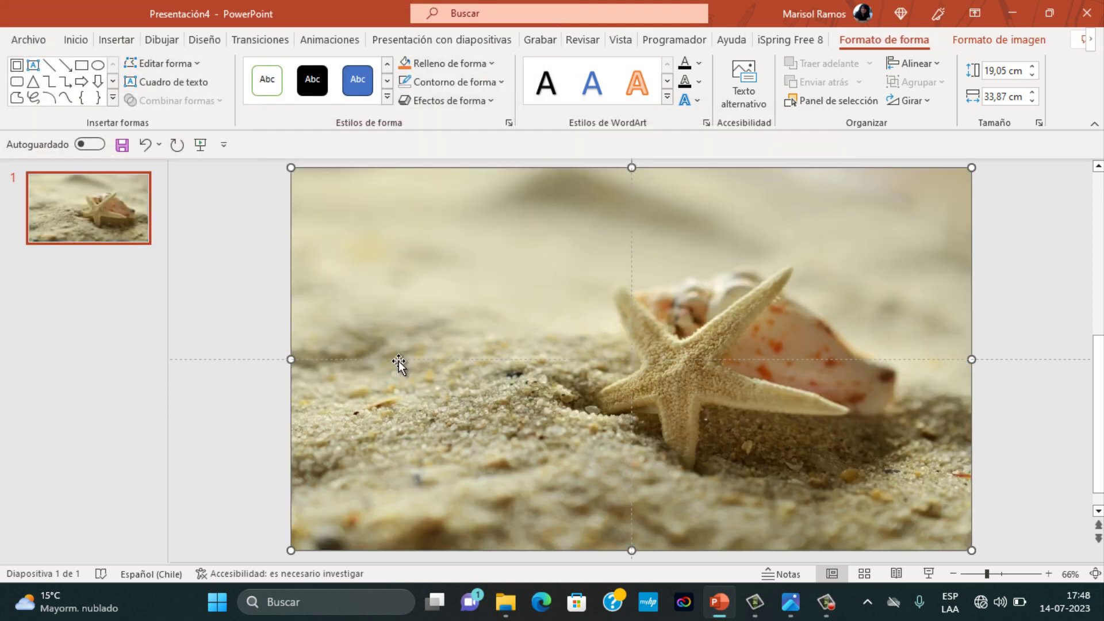
Step: Copy the beach photo and set it as the slide background picture fill from the clipboard
{"action": "right_click", "coordinate": [405, 278]}
{"action": "left_click", "coordinate": [426, 155]}
{"action": "left_click_drag", "start_coordinate": [466, 214], "coordinate": [468, 267]}
{"action": "left_click", "coordinate": [409, 189]}
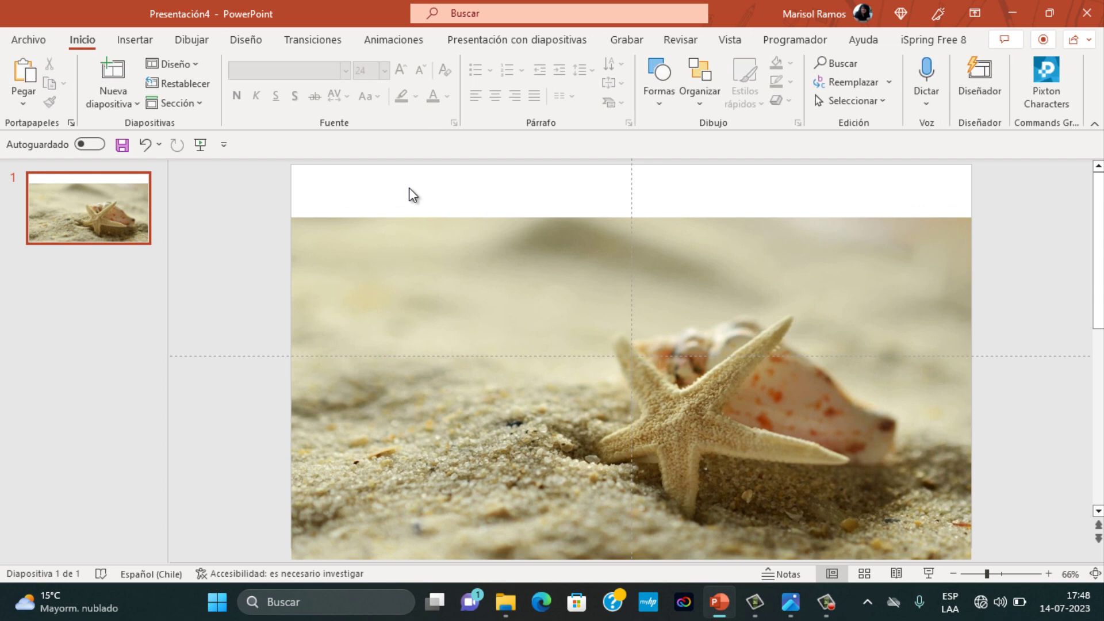
{"action": "right_click", "coordinate": [409, 188]}
{"action": "left_click", "coordinate": [466, 379]}
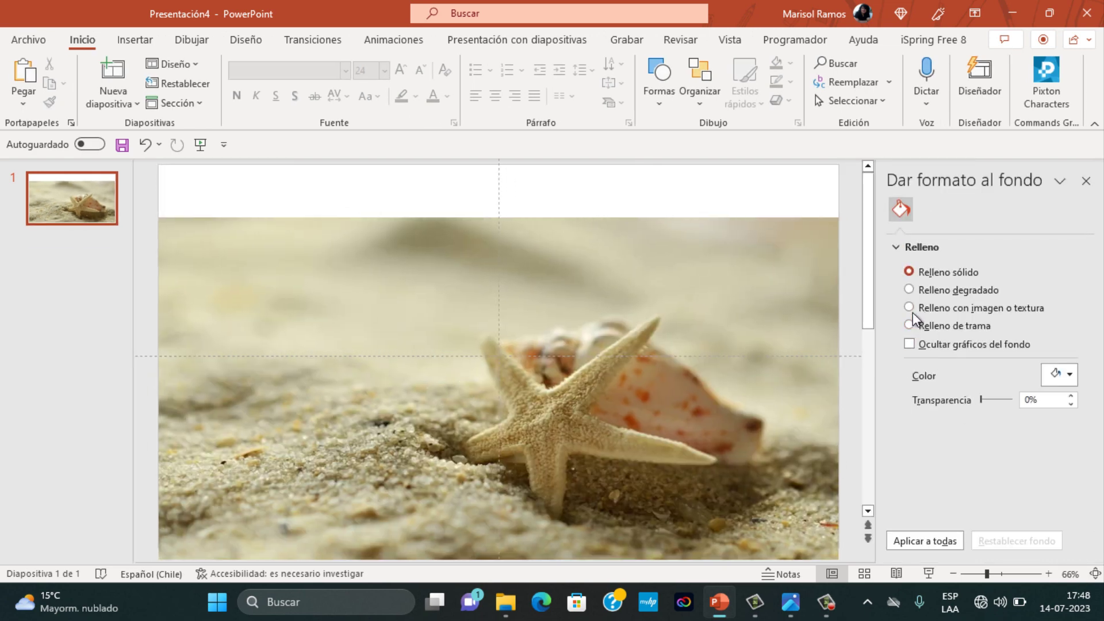
{"action": "left_click", "coordinate": [909, 308]}
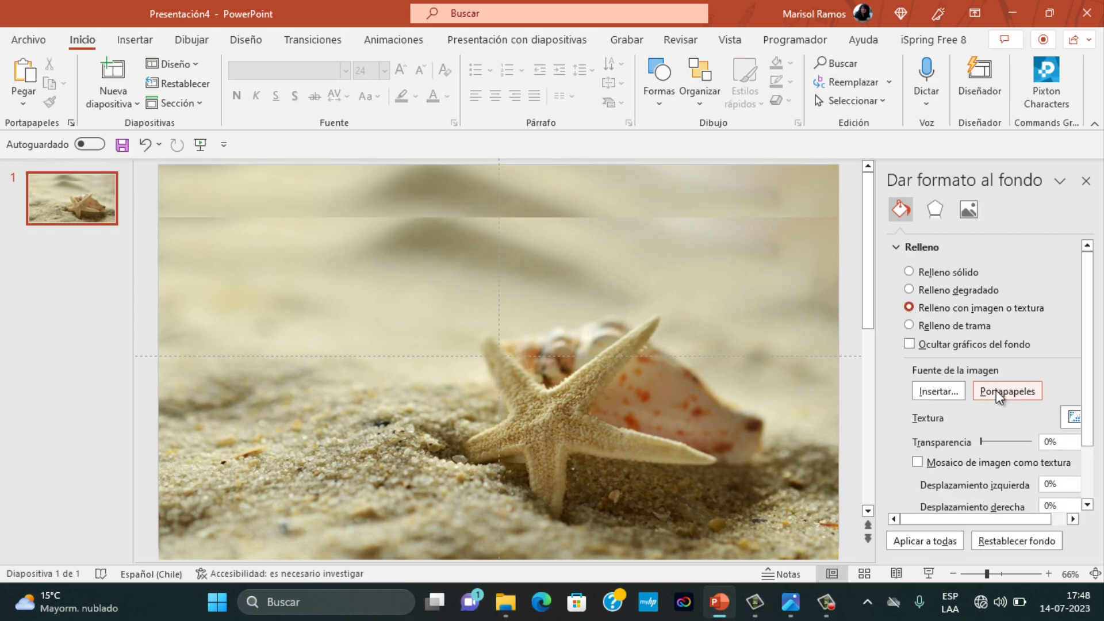
{"action": "left_click", "coordinate": [708, 285]}
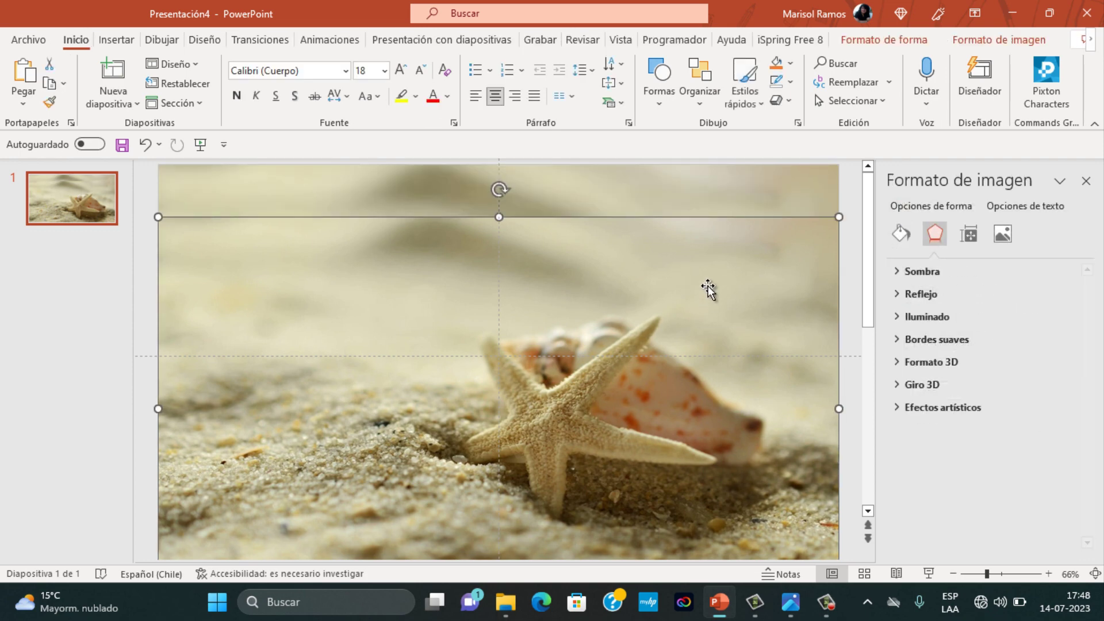
Step: Move the beach photo shape back so it covers the whole slide again
{"action": "mouse_move", "coordinate": [707, 285]}
{"action": "left_mouse_down"}
{"action": "mouse_move", "coordinate": [707, 295]}
{"action": "mouse_move", "coordinate": [700, 274]}
{"action": "mouse_move", "coordinate": [693, 284]}
{"action": "left_mouse_up"}
{"action": "left_click", "coordinate": [659, 210]}
{"action": "left_click", "coordinate": [671, 264]}
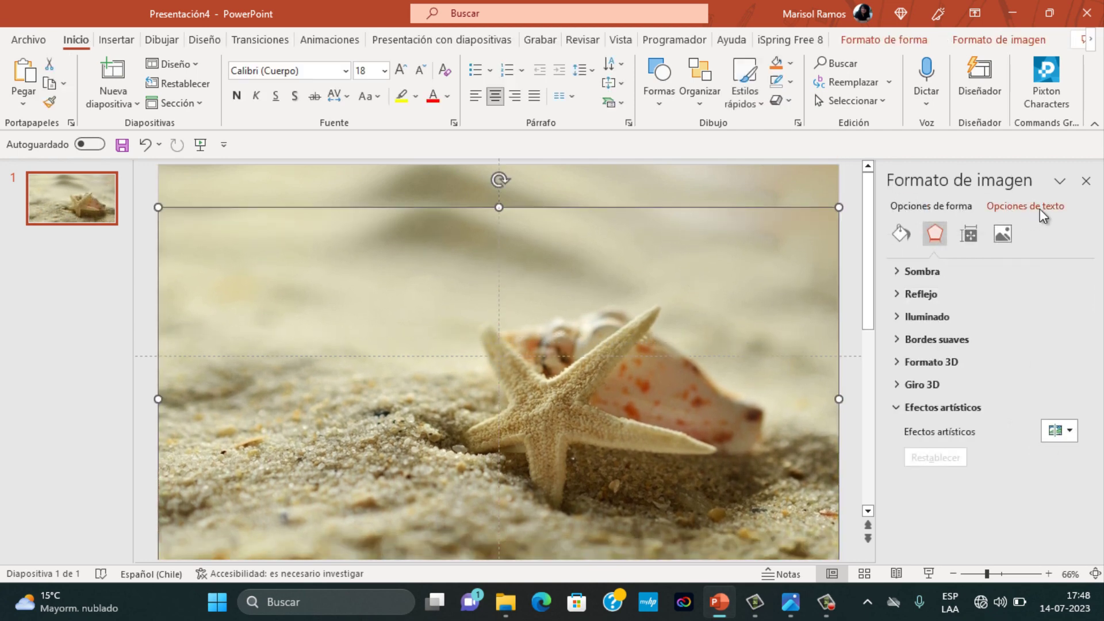
{"action": "left_click", "coordinate": [1086, 182]}
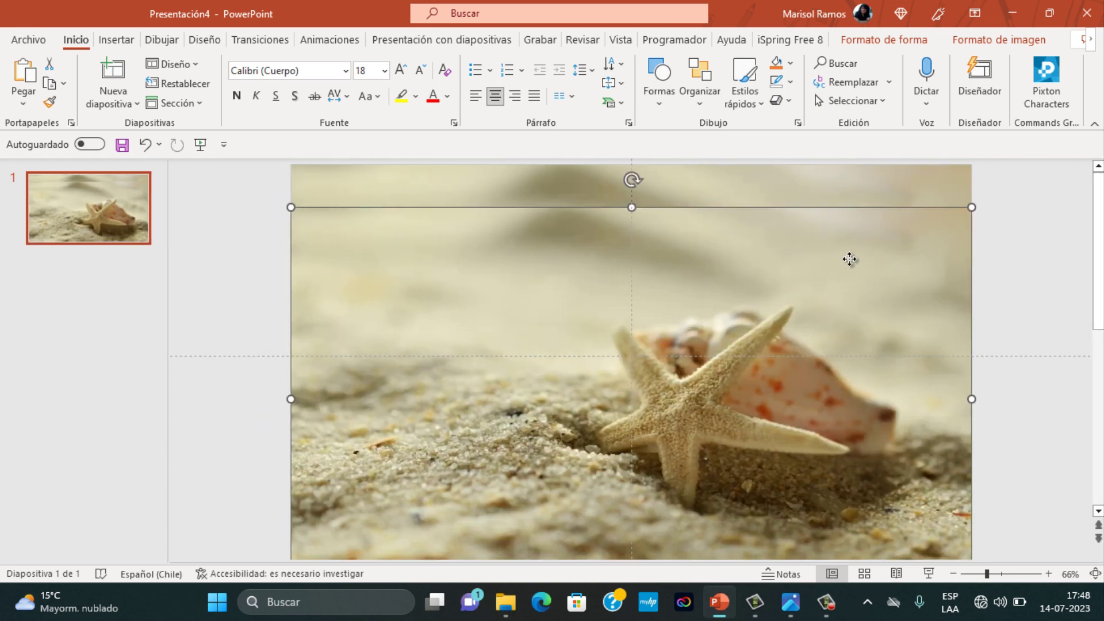
{"action": "left_click_drag", "start_coordinate": [851, 259], "coordinate": [852, 225]}
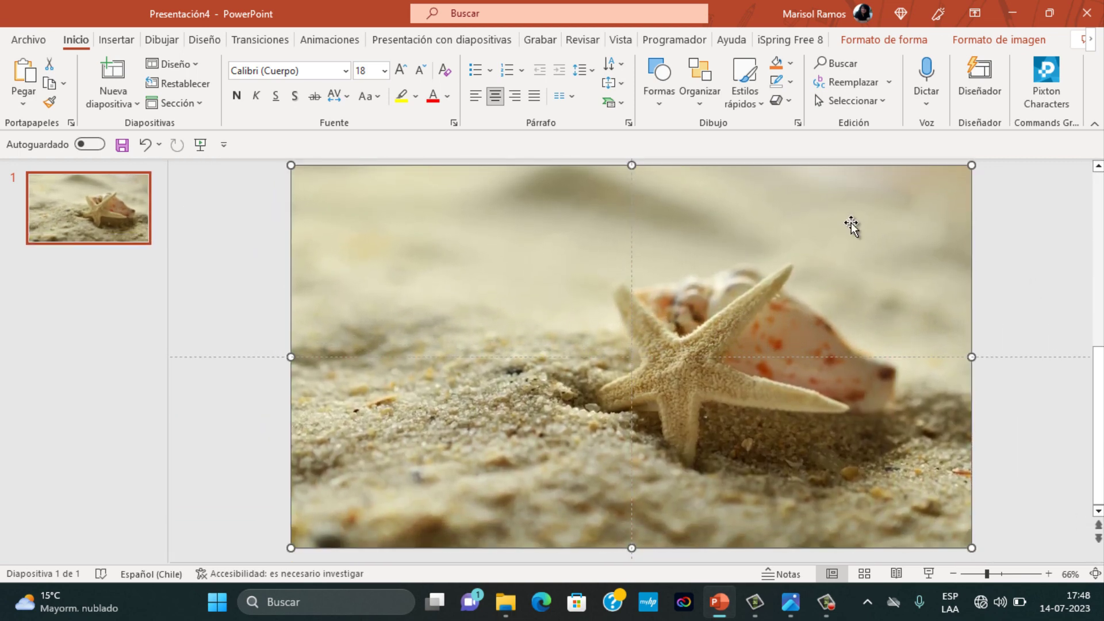
{"action": "left_click", "coordinate": [1027, 52]}
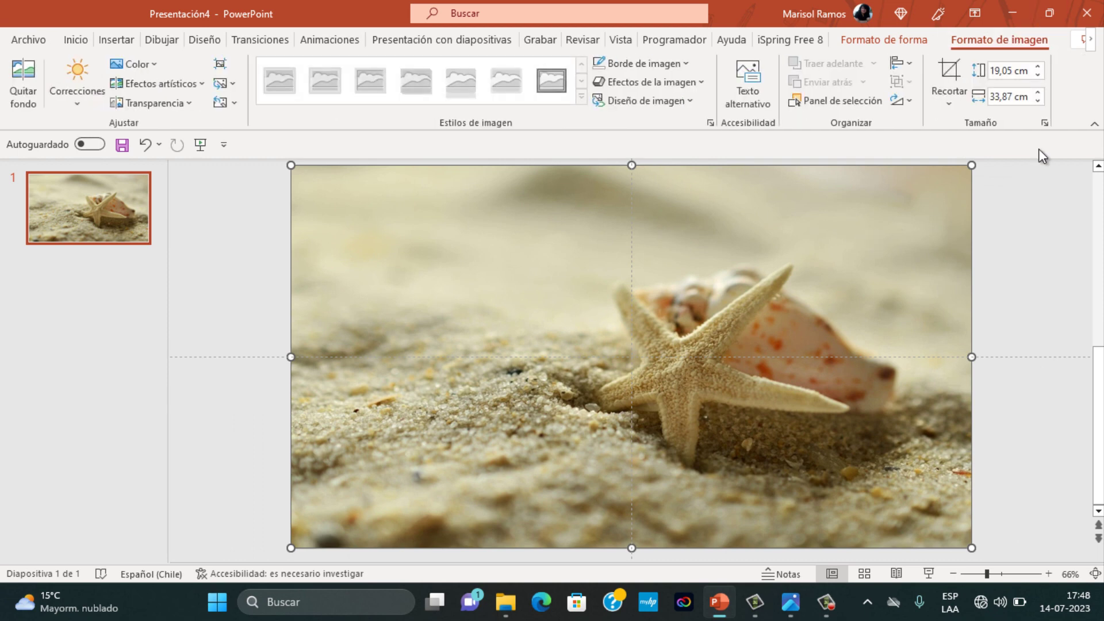
Step: Crop the photo to a 5,54 cm sand strip along the bottom and give it soft edges
{"action": "left_click", "coordinate": [955, 67]}
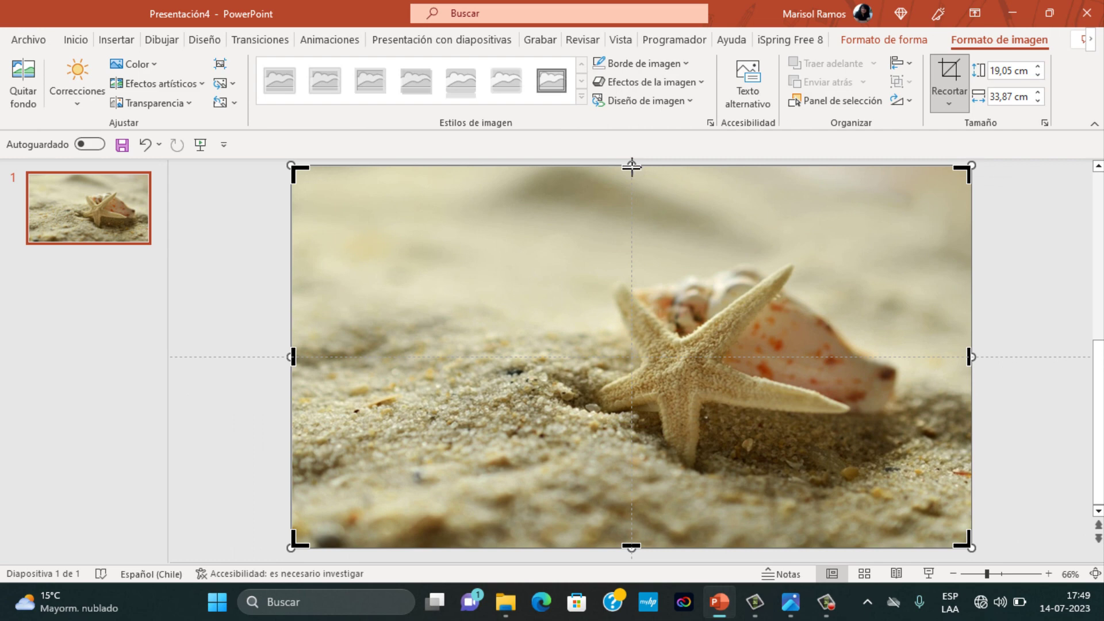
{"action": "left_click_drag", "start_coordinate": [632, 167], "coordinate": [668, 439]}
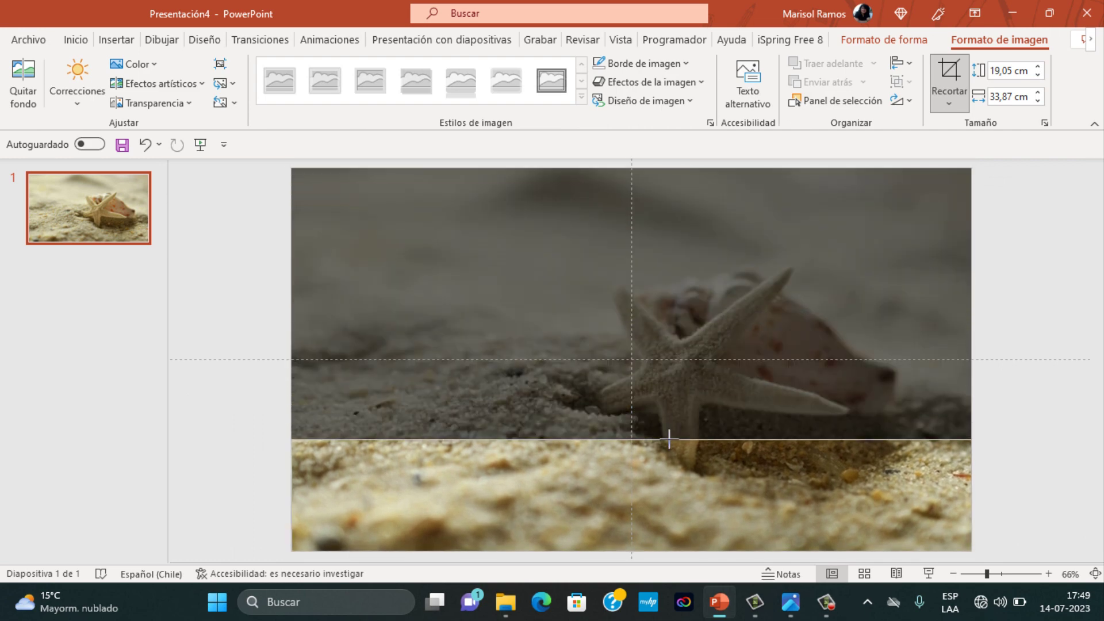
{"action": "left_click_drag", "start_coordinate": [669, 439], "coordinate": [670, 439]}
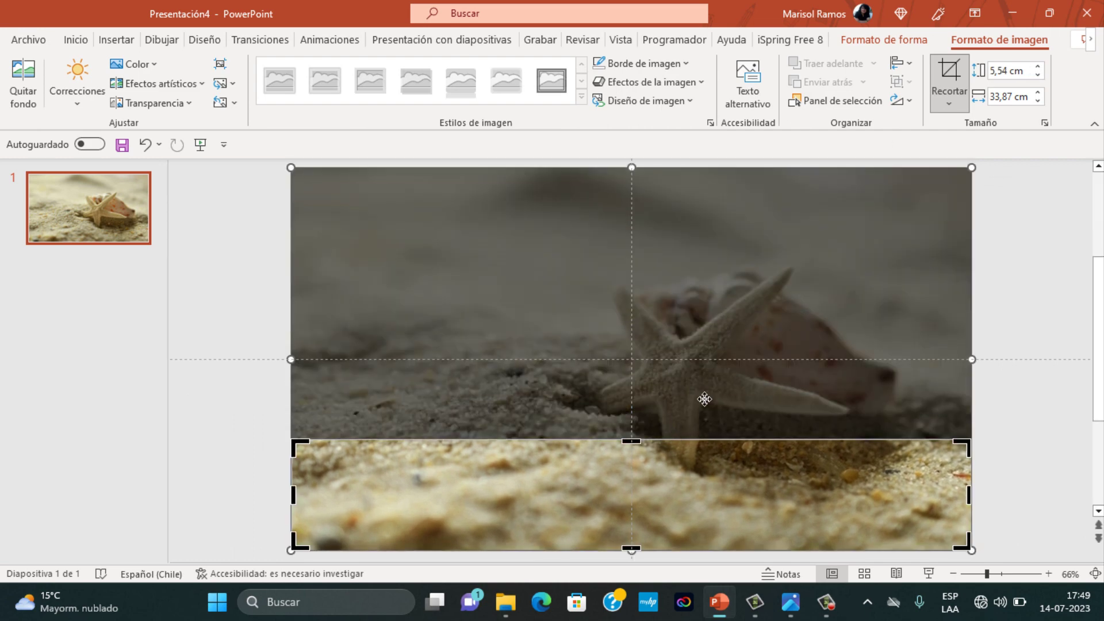
{"action": "left_click", "coordinate": [955, 72]}
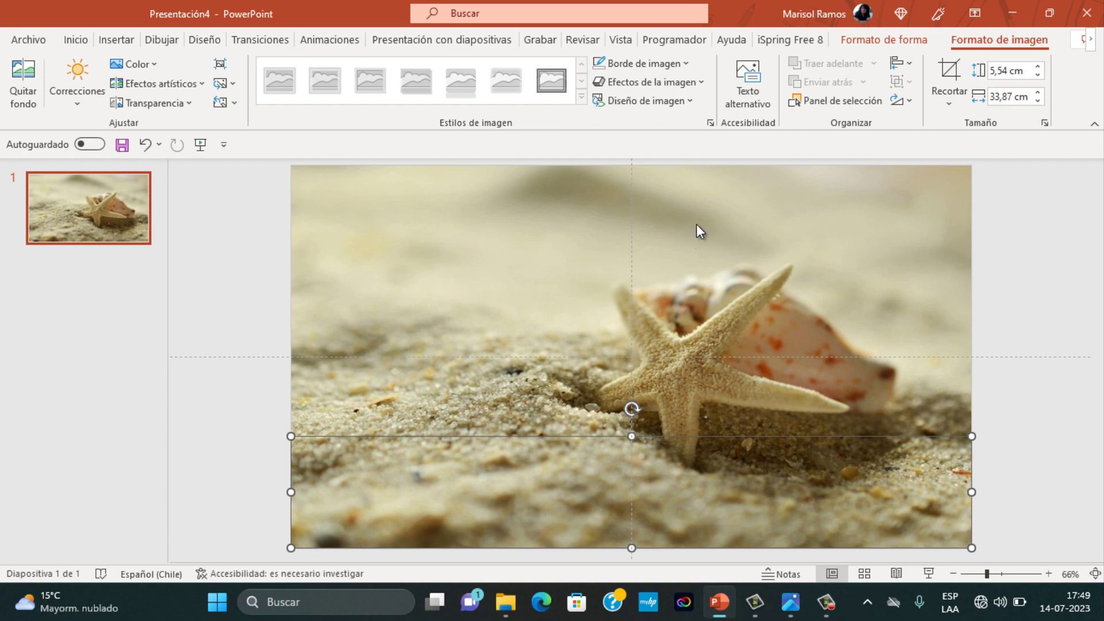
{"action": "left_click", "coordinate": [701, 84]}
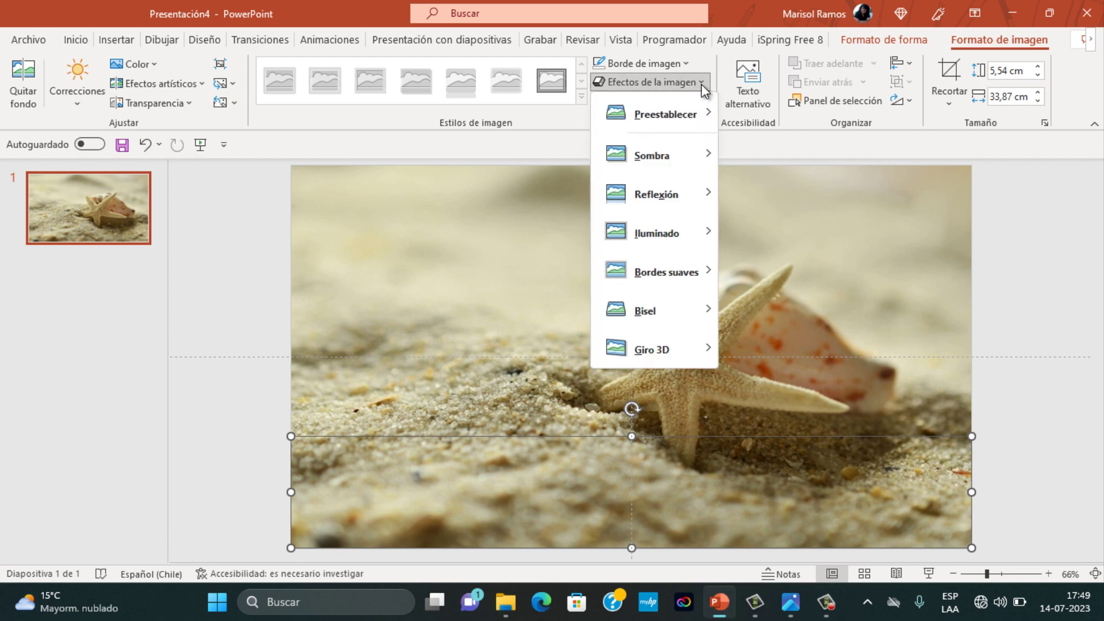
{"action": "mouse_move", "coordinate": [666, 272]}
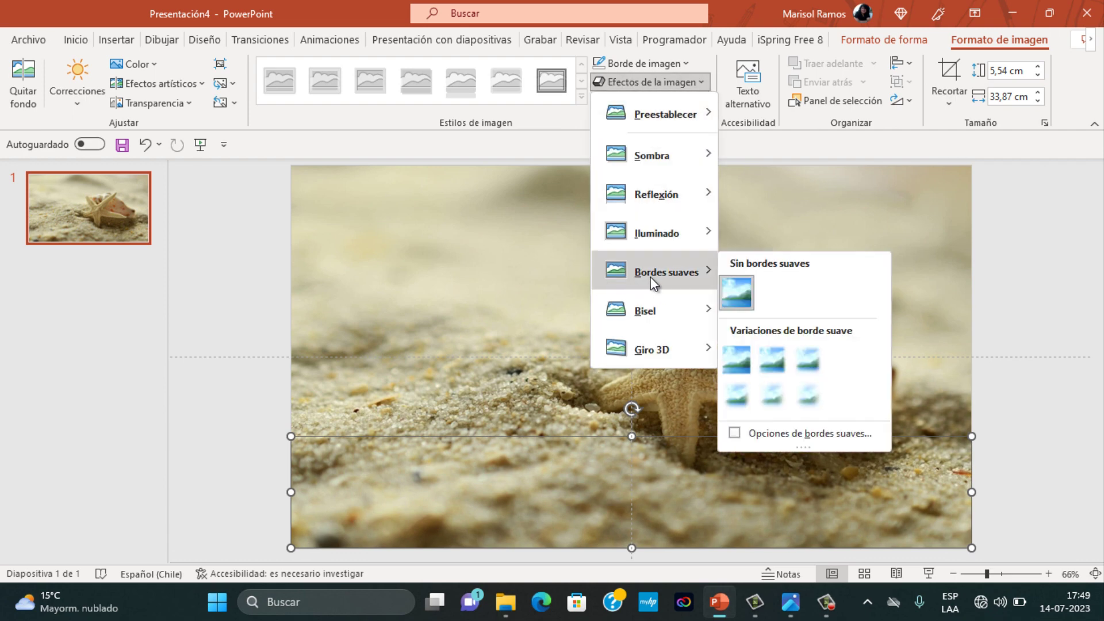
{"action": "left_click", "coordinate": [773, 395]}
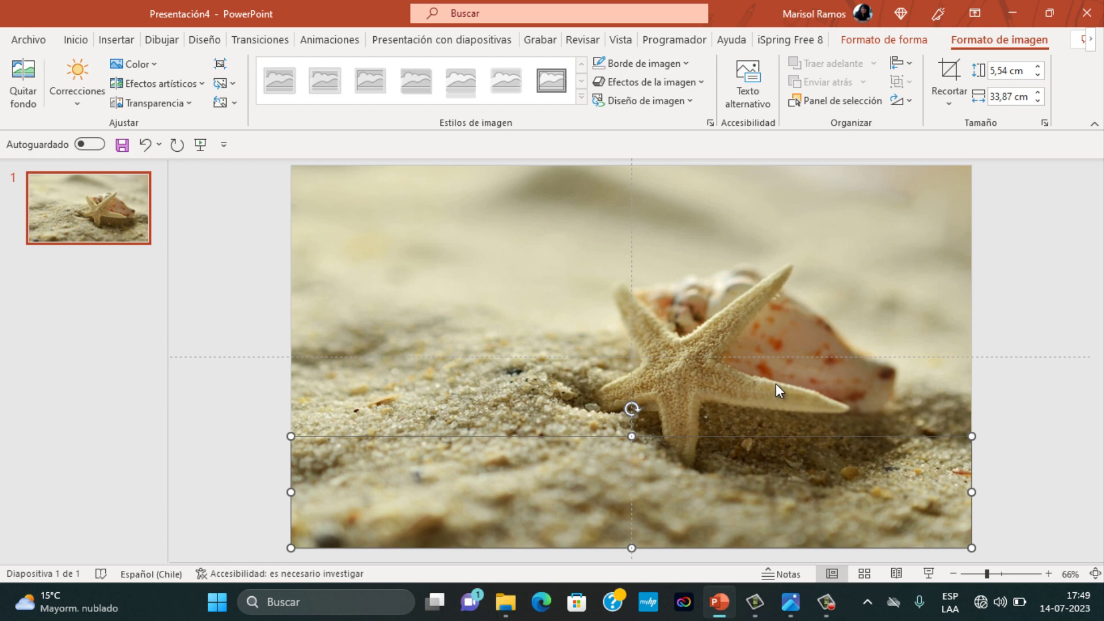
Step: Draw a frame shape in the middle of the slide
{"action": "left_click", "coordinate": [116, 40]}
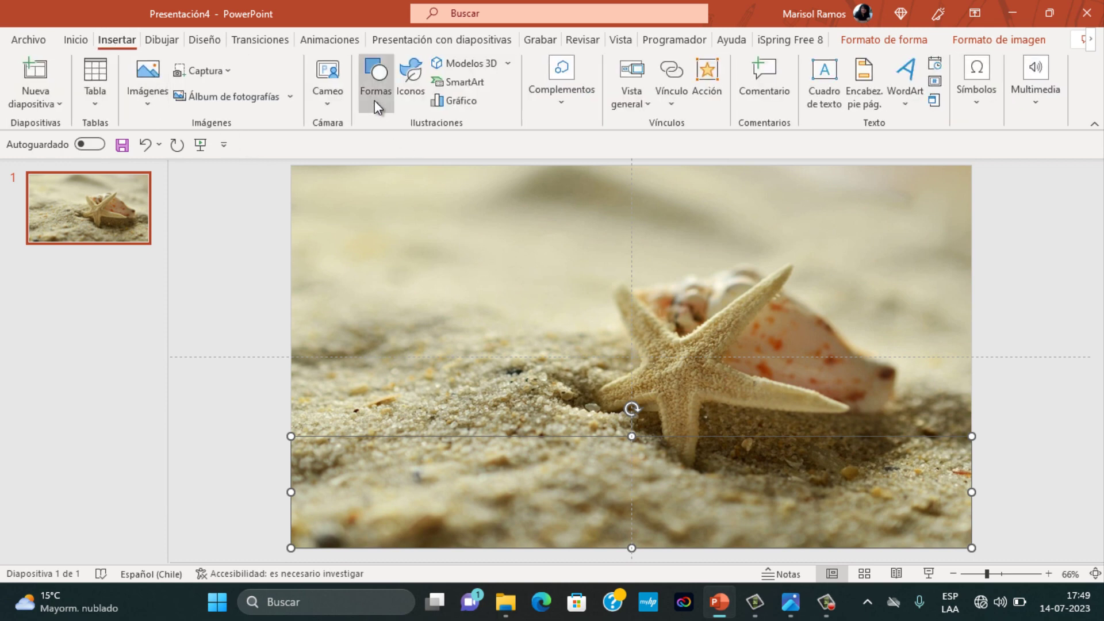
{"action": "left_click", "coordinate": [374, 100]}
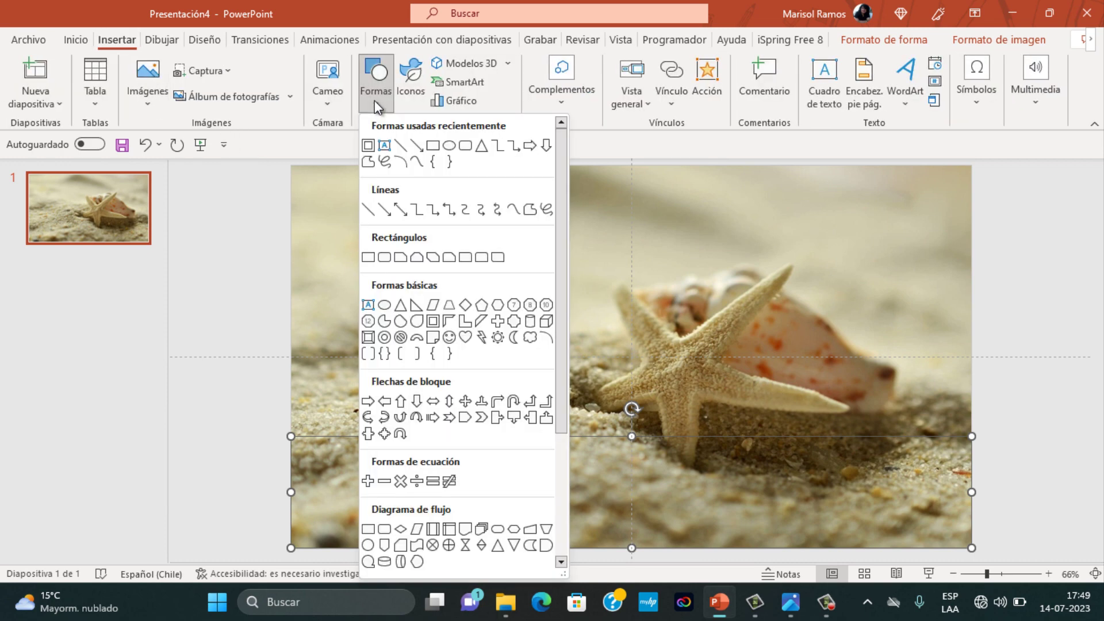
{"action": "left_click", "coordinate": [435, 325]}
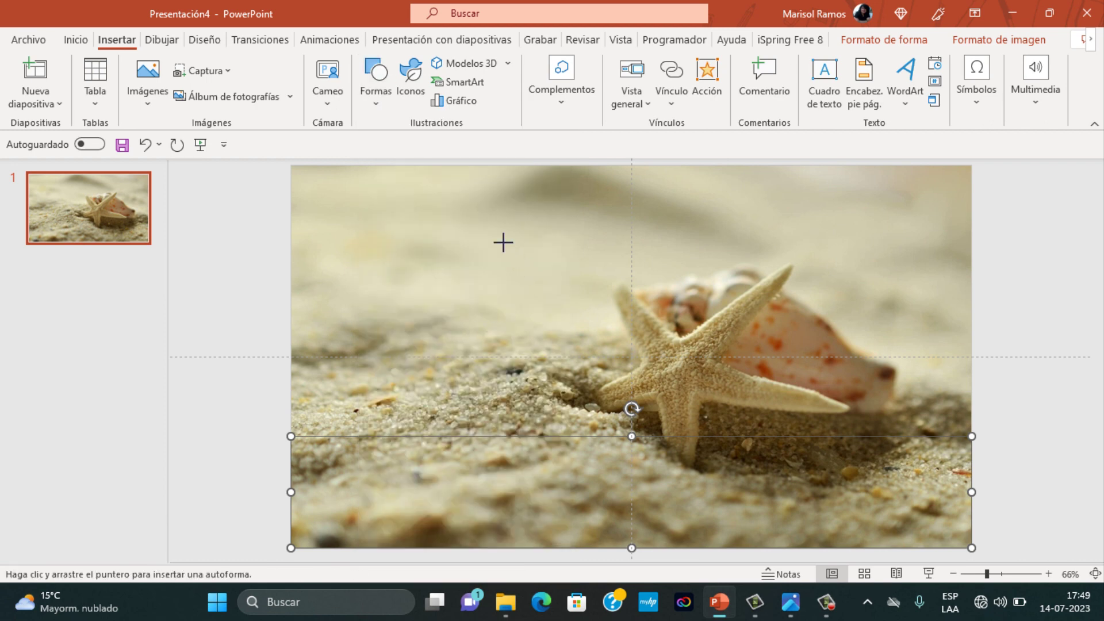
{"action": "mouse_move", "coordinate": [504, 243]}
{"action": "left_mouse_down"}
{"action": "mouse_move", "coordinate": [533, 441]}
{"action": "mouse_move", "coordinate": [770, 479]}
{"action": "left_mouse_up"}
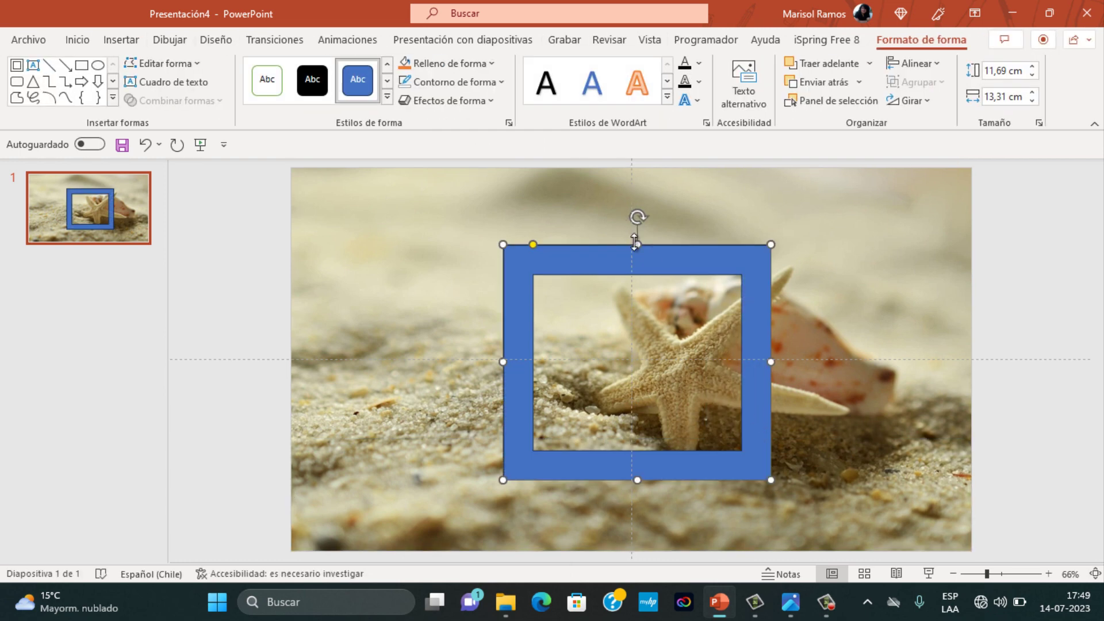
Step: Make the frame taller, narrow it to 12,86 cm wide, and thicken its border
{"action": "left_click_drag", "start_coordinate": [637, 244], "coordinate": [639, 199]}
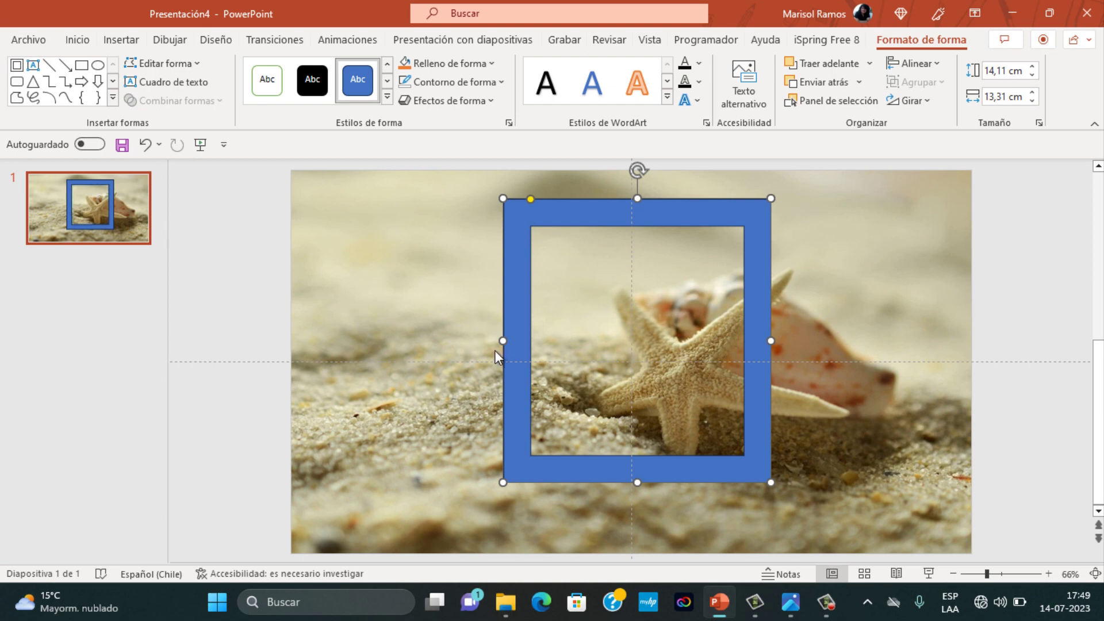
{"action": "left_click_drag", "start_coordinate": [499, 340], "coordinate": [509, 341]}
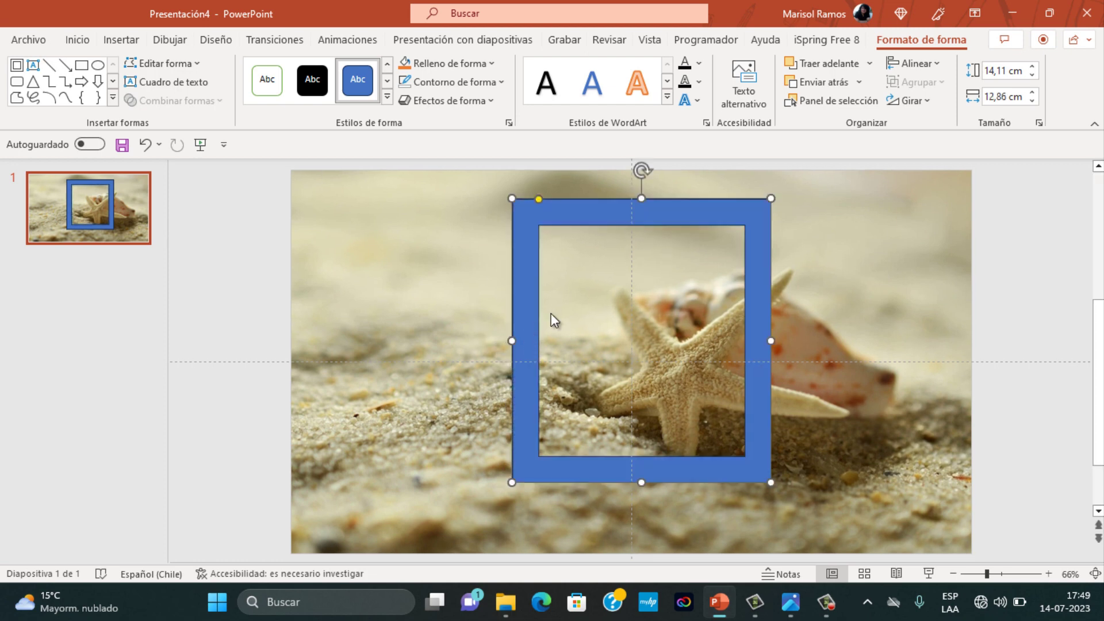
{"action": "left_click_drag", "start_coordinate": [540, 199], "coordinate": [550, 221]}
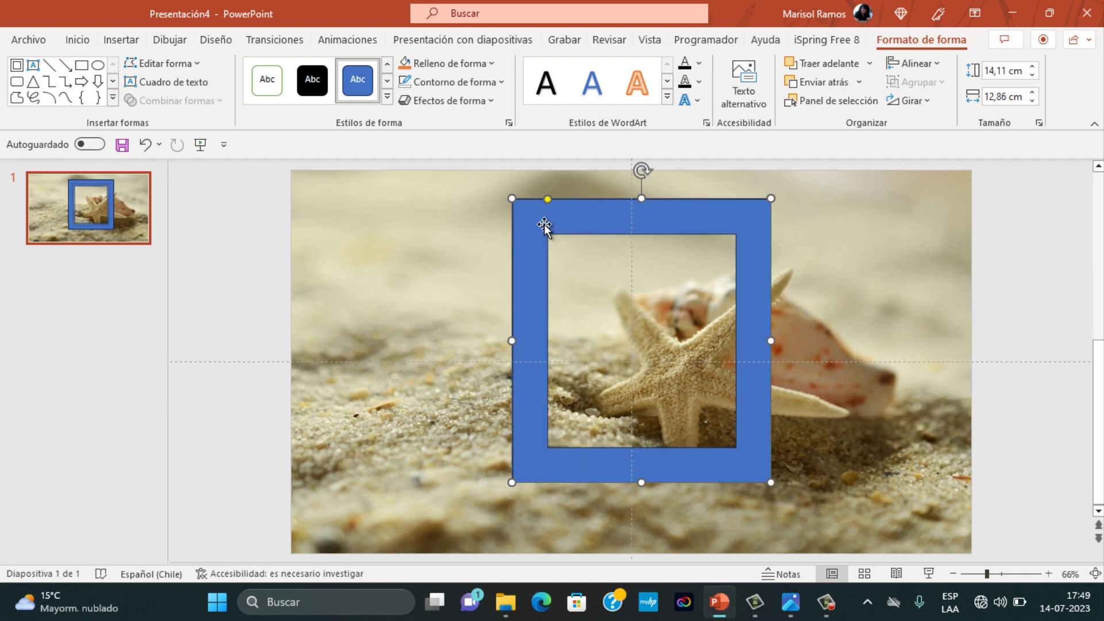
Step: Remove the frame's outline and fill it with wood texture 4 from the TEXTURAS folder
{"action": "left_click", "coordinate": [501, 81]}
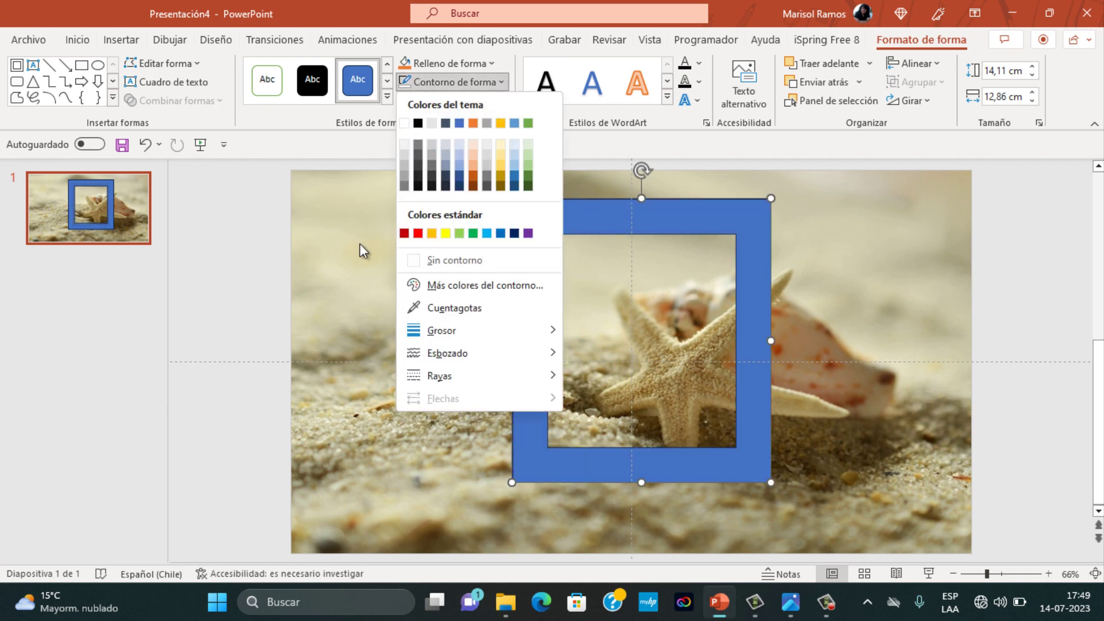
{"action": "left_click", "coordinate": [447, 261]}
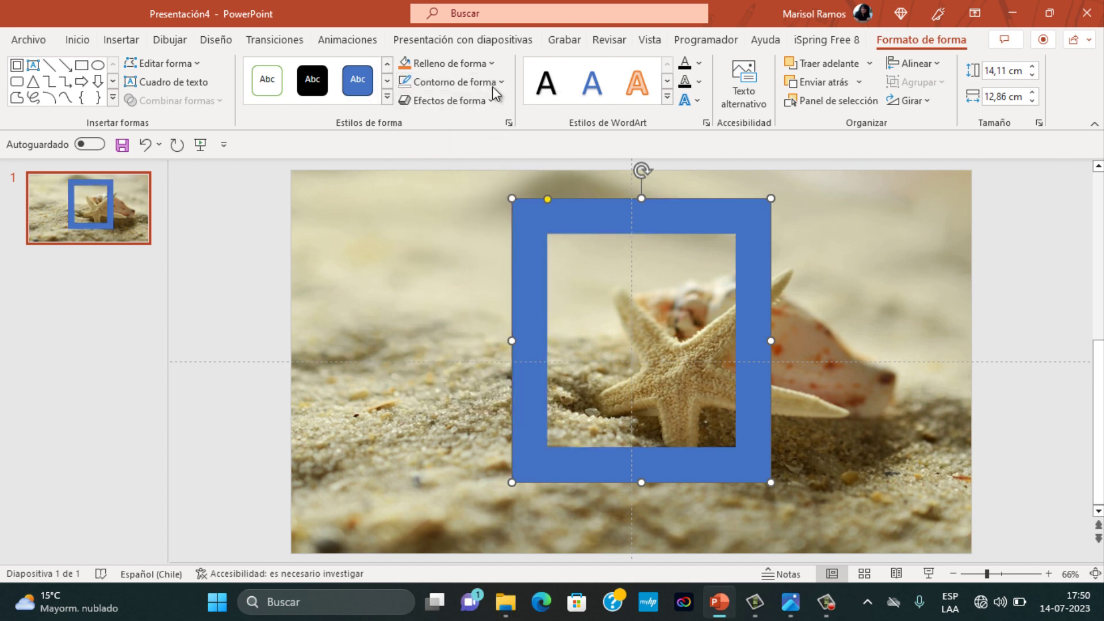
{"action": "left_click", "coordinate": [489, 61]}
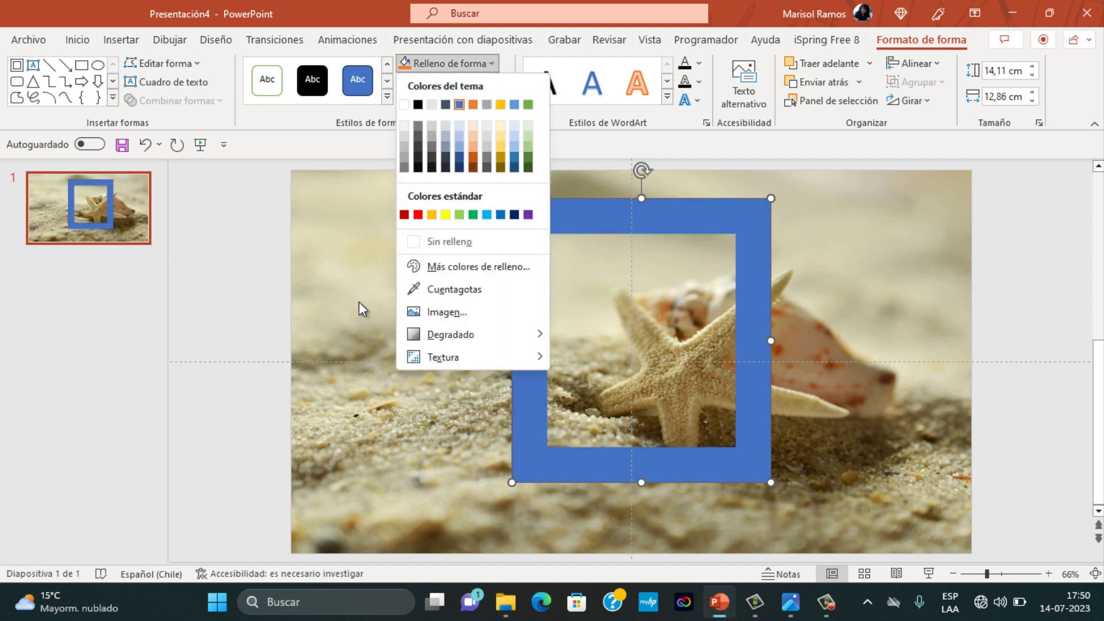
{"action": "left_click", "coordinate": [433, 312]}
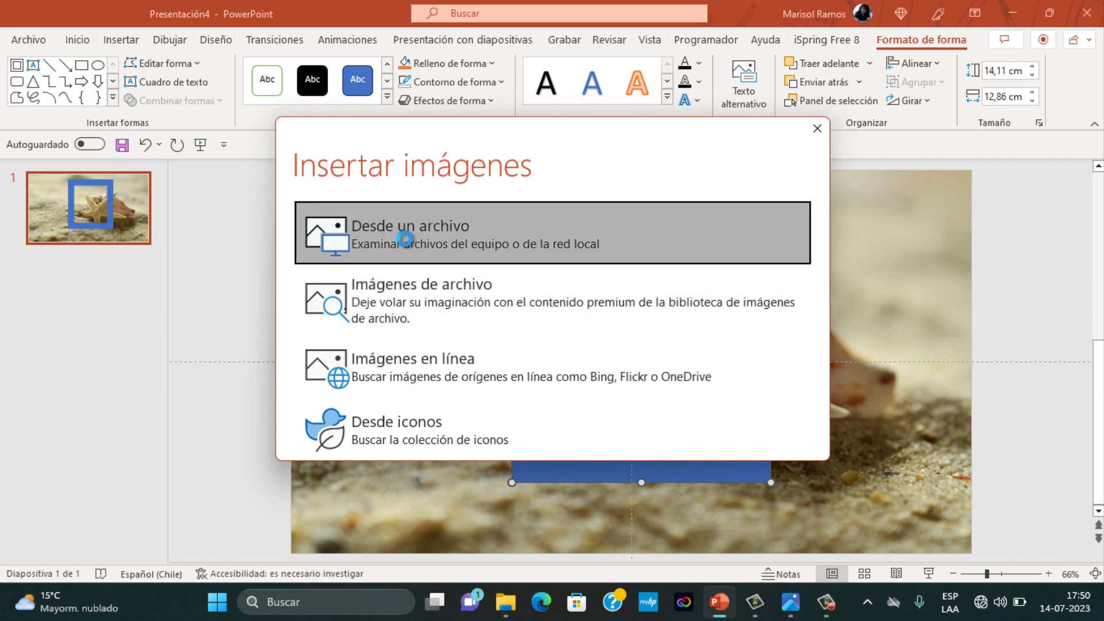
{"action": "left_click", "coordinate": [405, 239]}
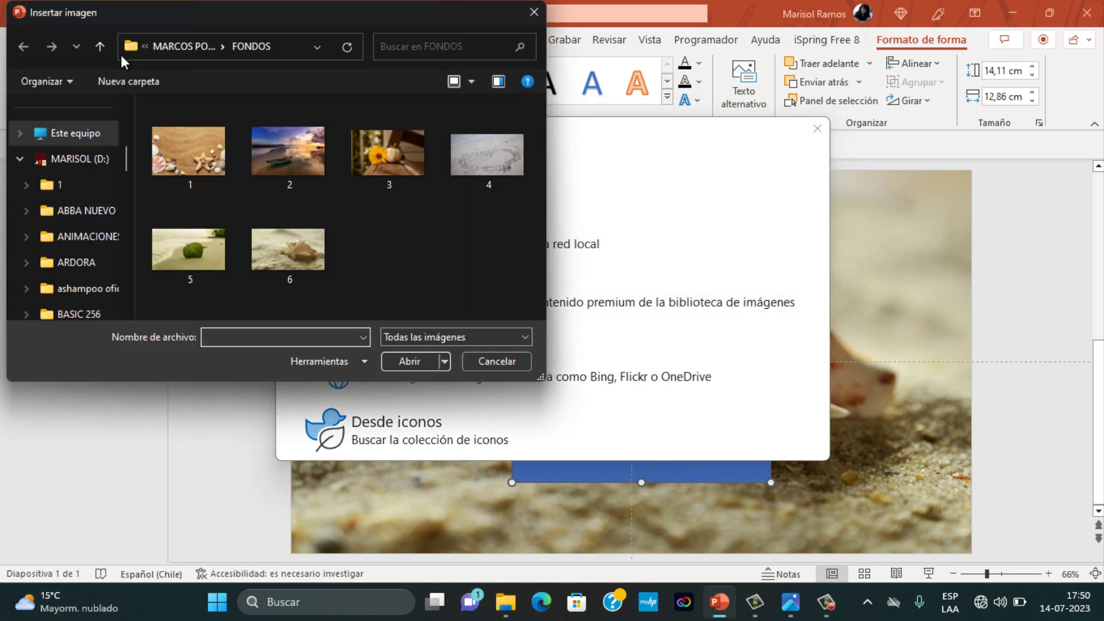
{"action": "left_click", "coordinate": [100, 46]}
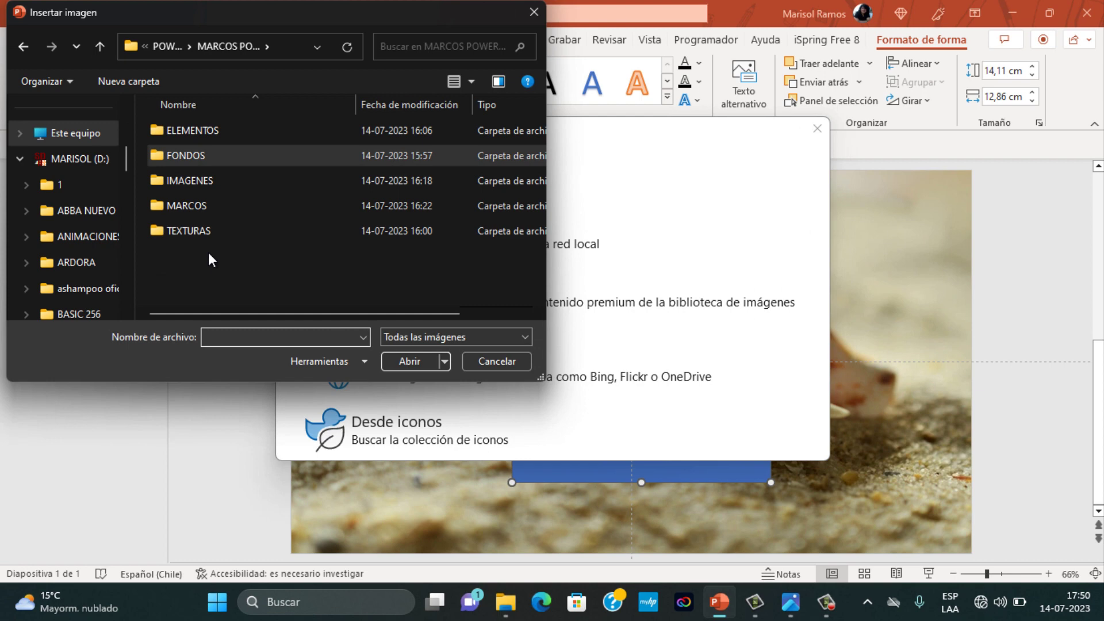
{"action": "double_click", "coordinate": [187, 233]}
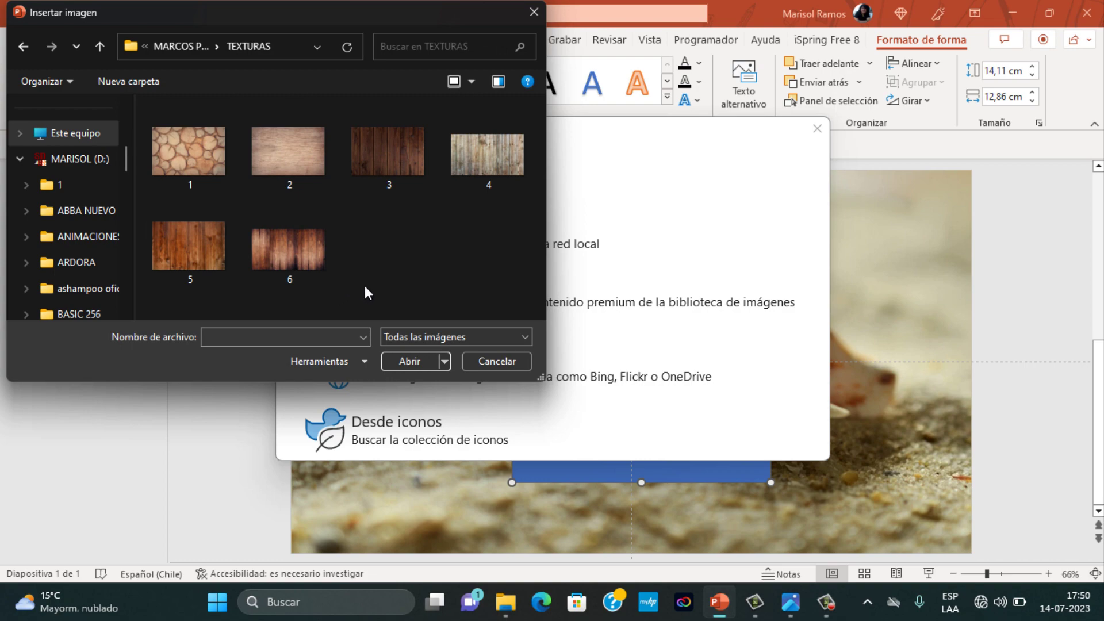
{"action": "left_click", "coordinate": [482, 153]}
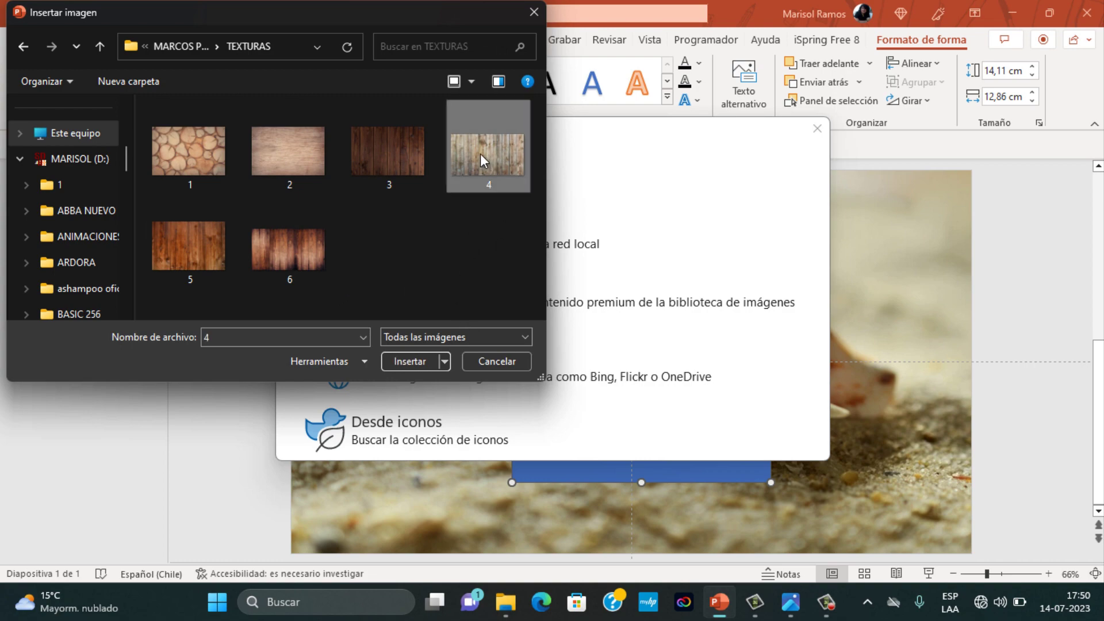
{"action": "left_click", "coordinate": [403, 358]}
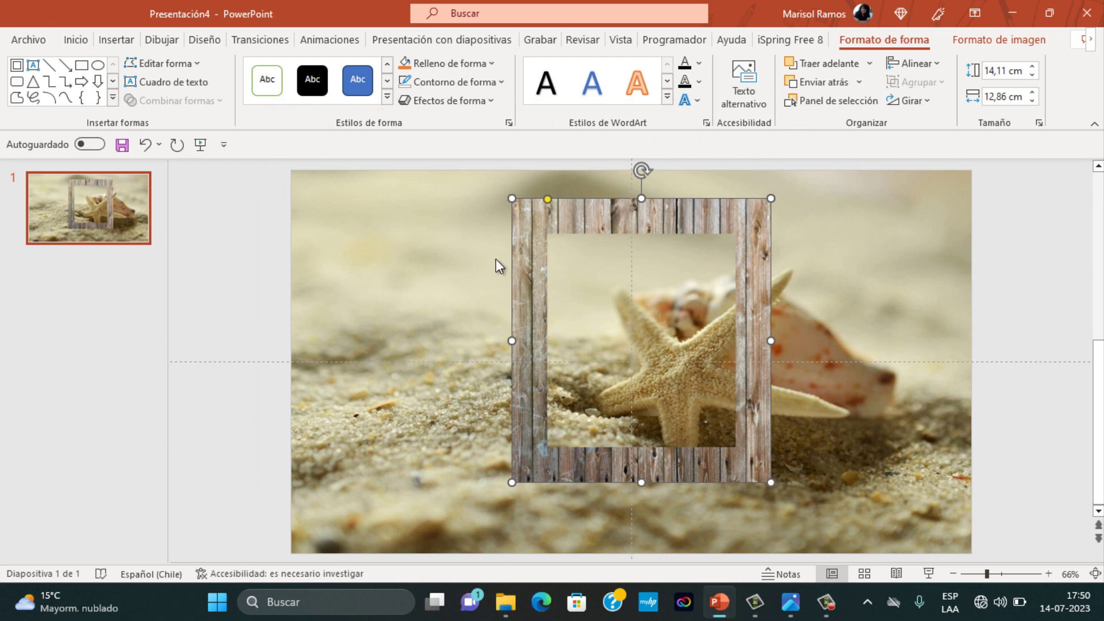
Step: Apply bevel Preset 1 to the wooden frame and send it one layer backward
{"action": "left_click", "coordinate": [489, 104]}
{"action": "mouse_move", "coordinate": [474, 131]}
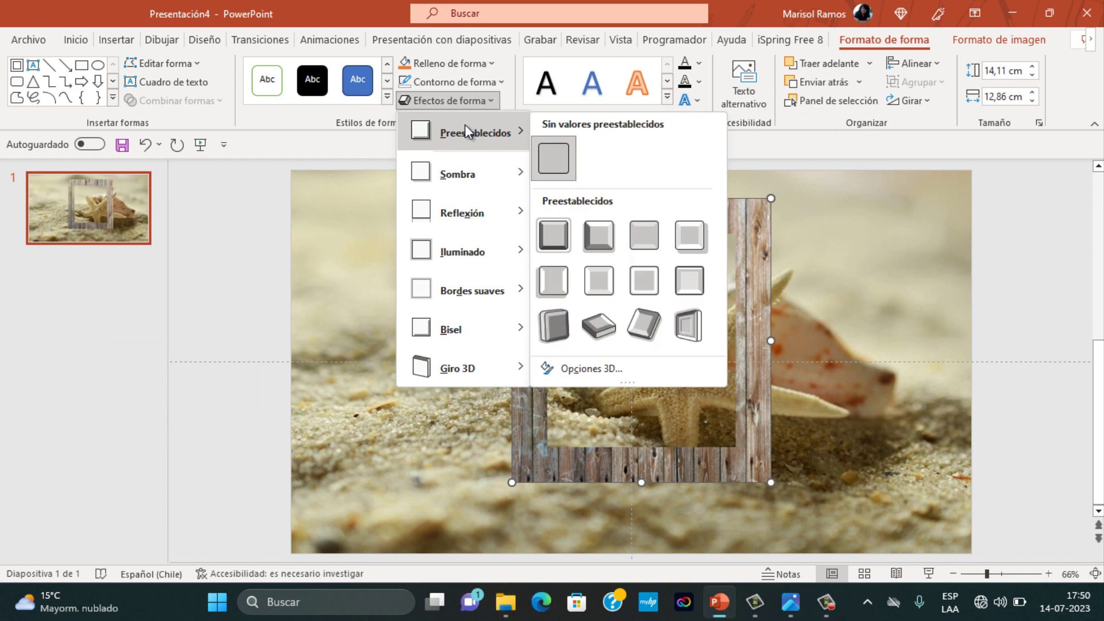
{"action": "left_click", "coordinate": [553, 237]}
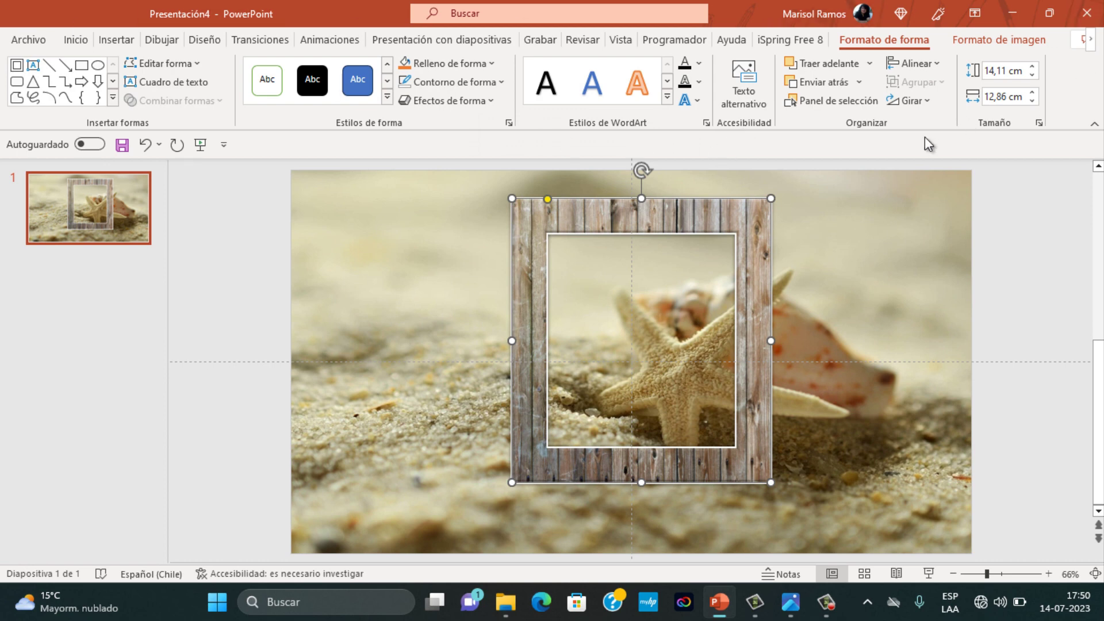
{"action": "left_click", "coordinate": [861, 83]}
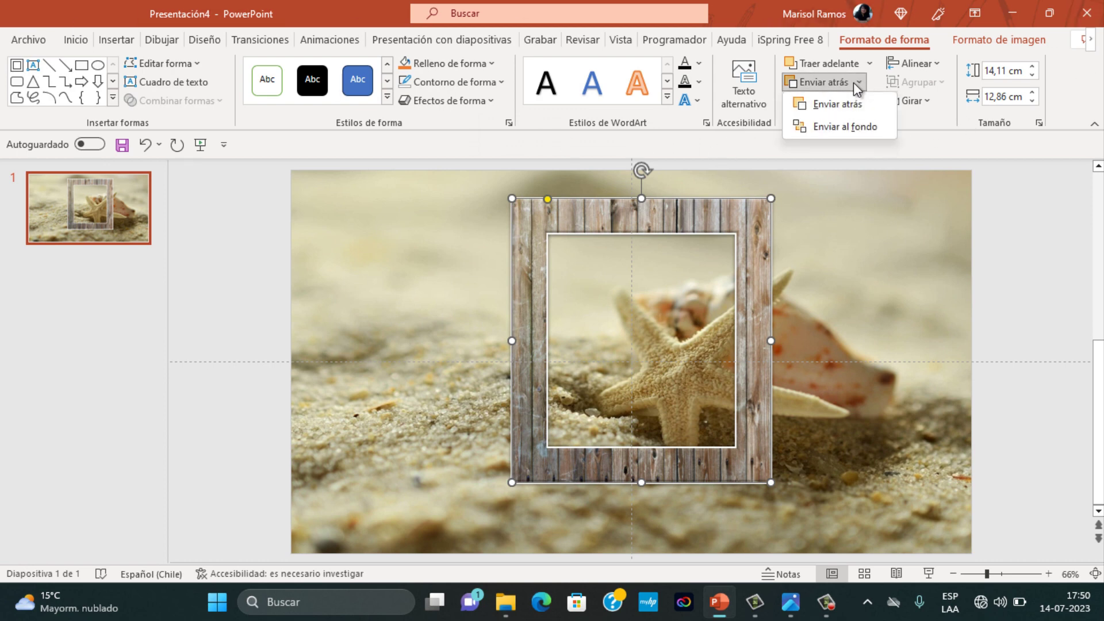
{"action": "left_click", "coordinate": [828, 126]}
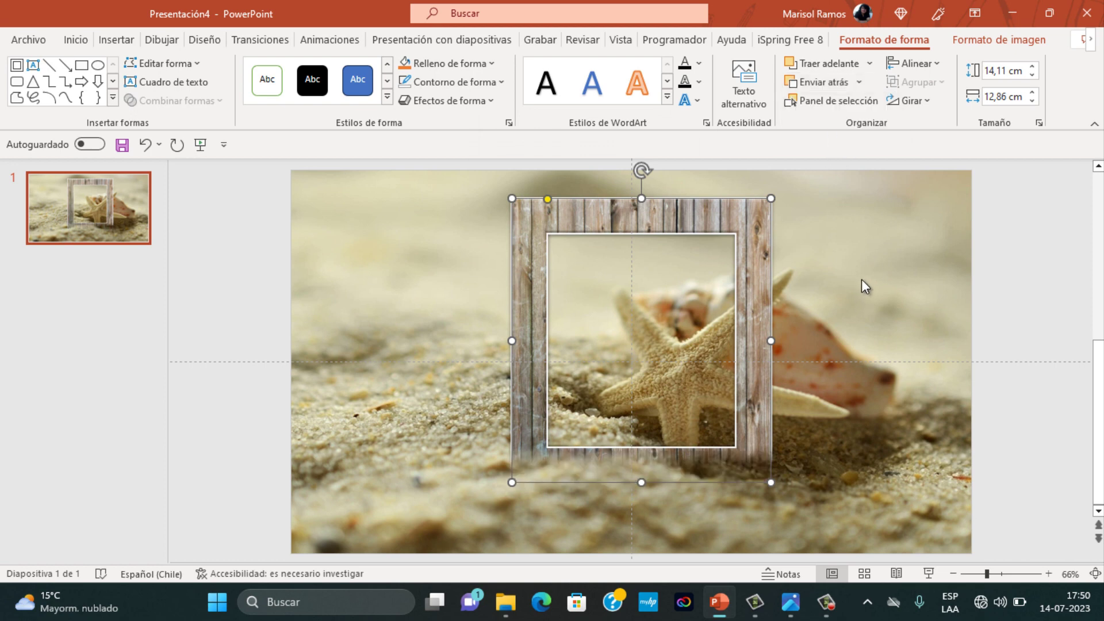
Step: Narrow the wooden frame to 12,18 cm wide
{"action": "key", "text": "Escape"}
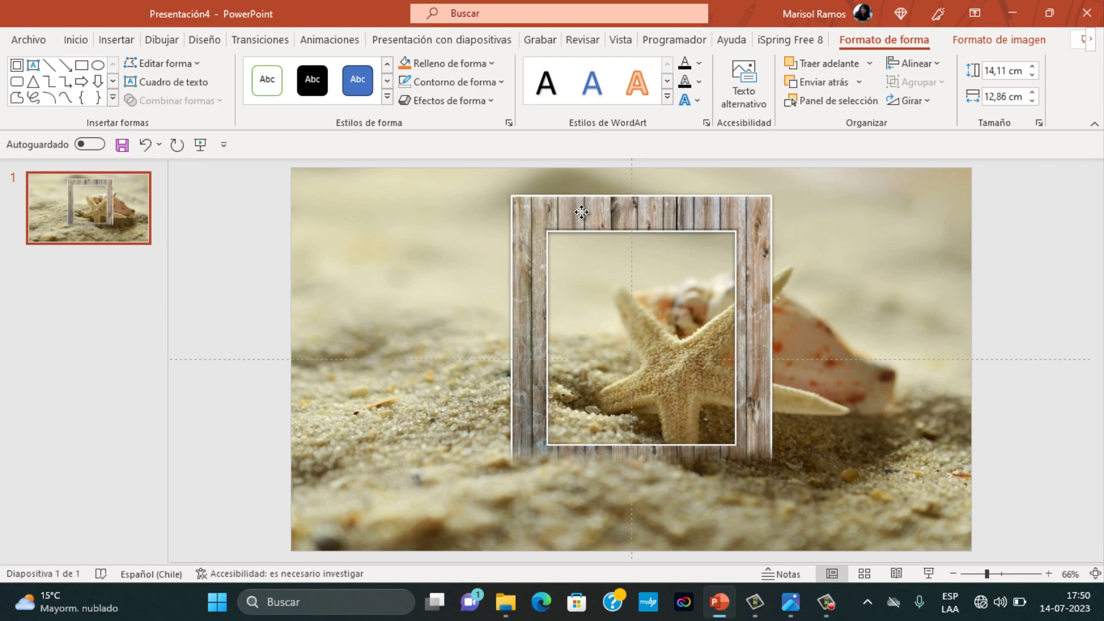
{"action": "left_click", "coordinate": [582, 207]}
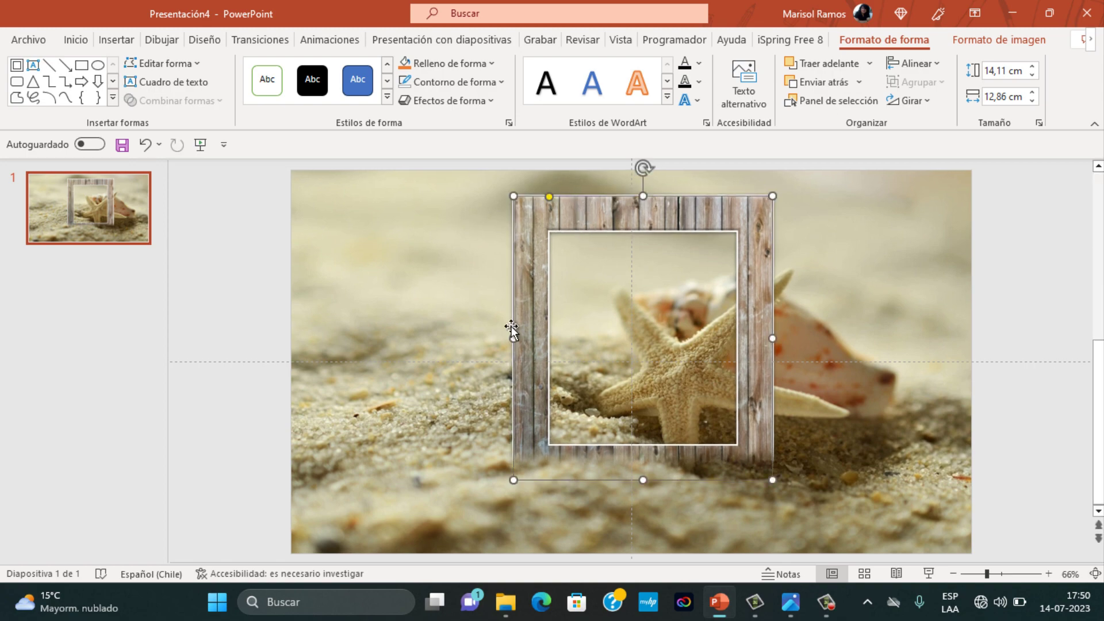
{"action": "left_click_drag", "start_coordinate": [513, 339], "coordinate": [515, 352]}
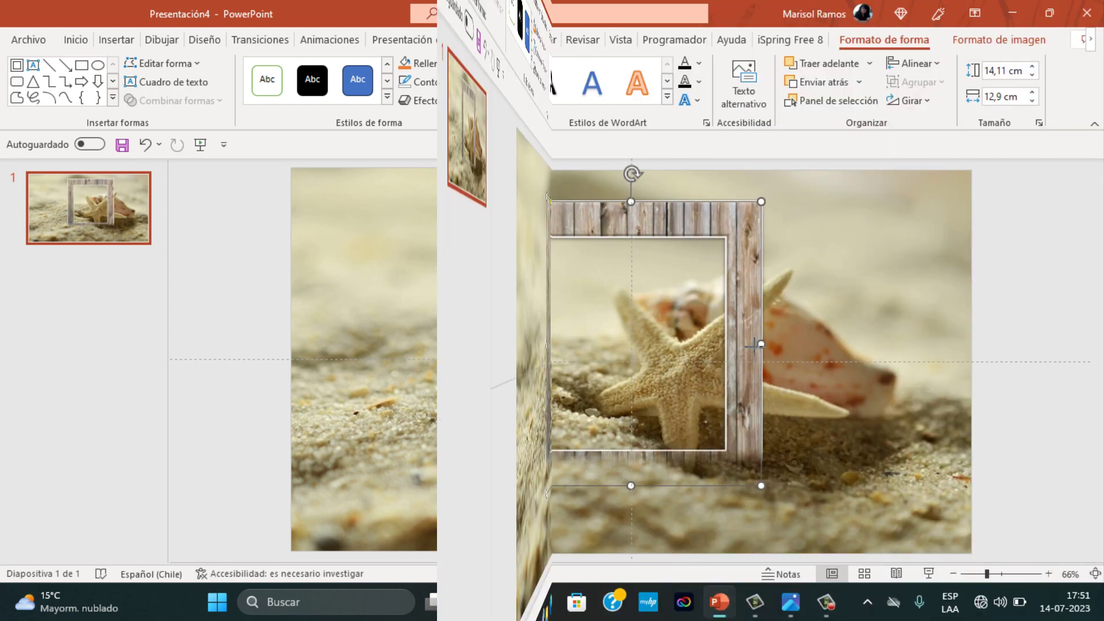
{"action": "left_click_drag", "start_coordinate": [753, 345], "coordinate": [748, 340]}
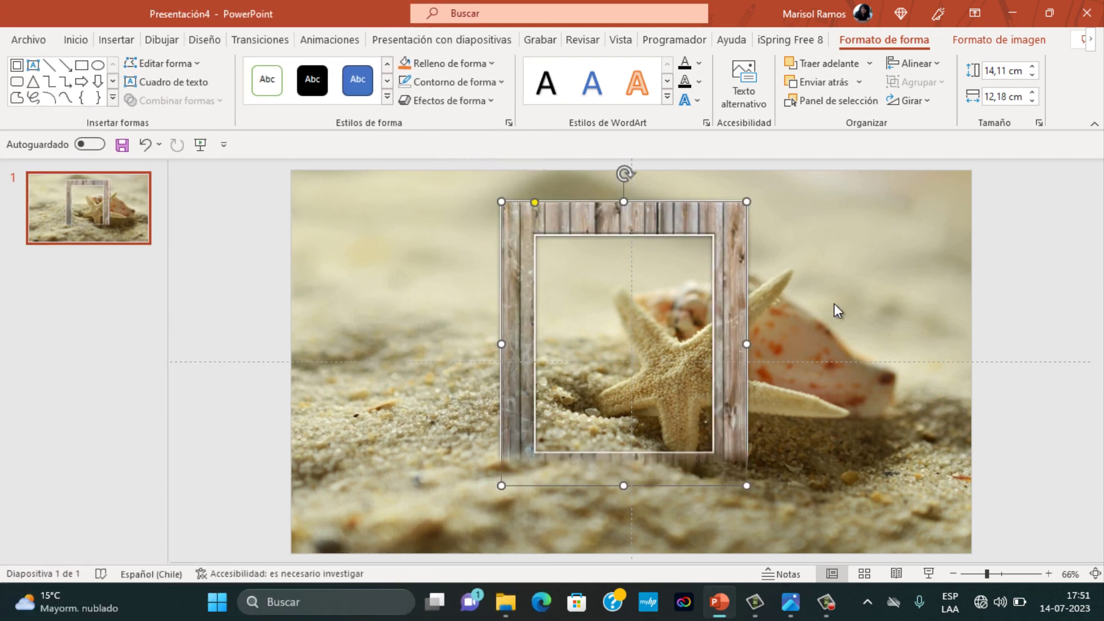
{"action": "left_click", "coordinate": [115, 40]}
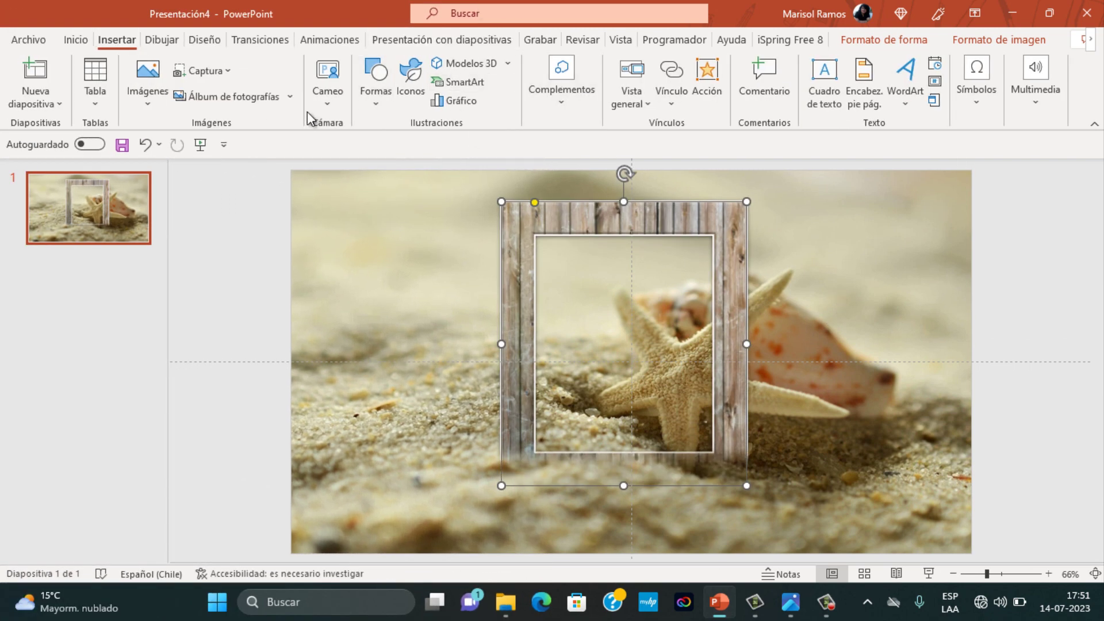
Step: Draw an outline-free rectangle filling the wooden frame's opening
{"action": "left_click", "coordinate": [375, 106]}
{"action": "left_click", "coordinate": [435, 148]}
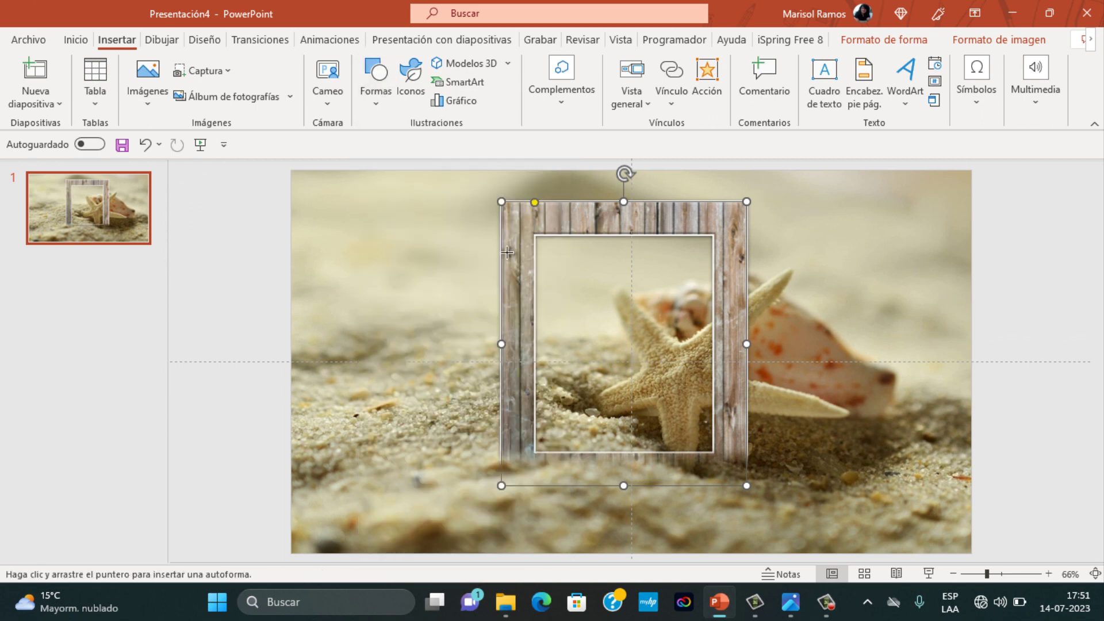
{"action": "mouse_move", "coordinate": [520, 216]}
{"action": "left_mouse_down"}
{"action": "mouse_move", "coordinate": [698, 467]}
{"action": "mouse_move", "coordinate": [730, 466]}
{"action": "left_mouse_up"}
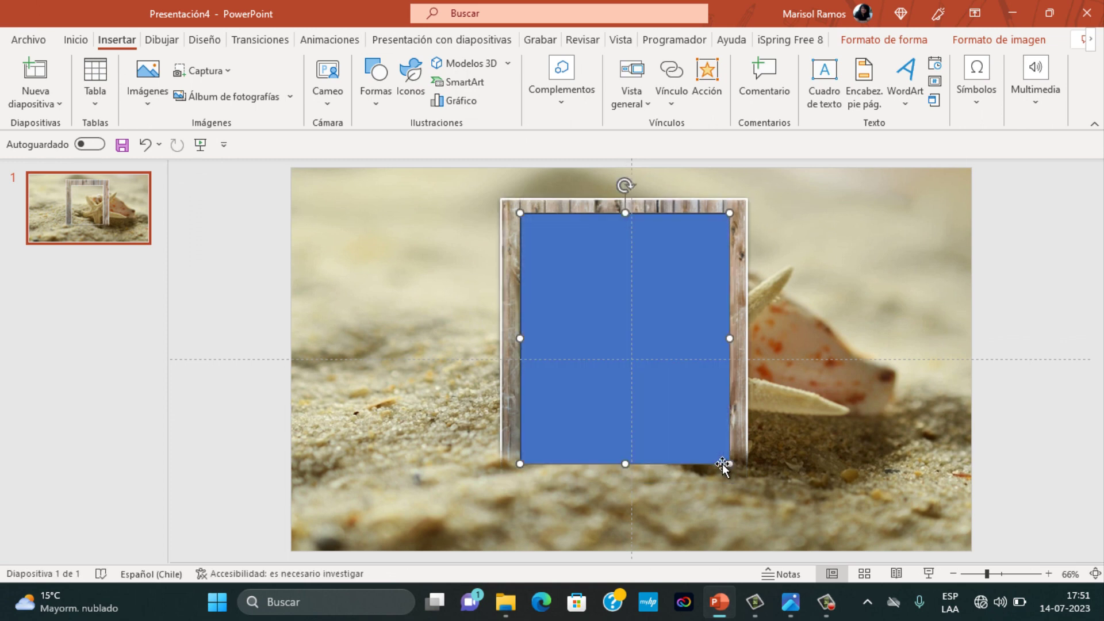
{"action": "left_click", "coordinate": [502, 82]}
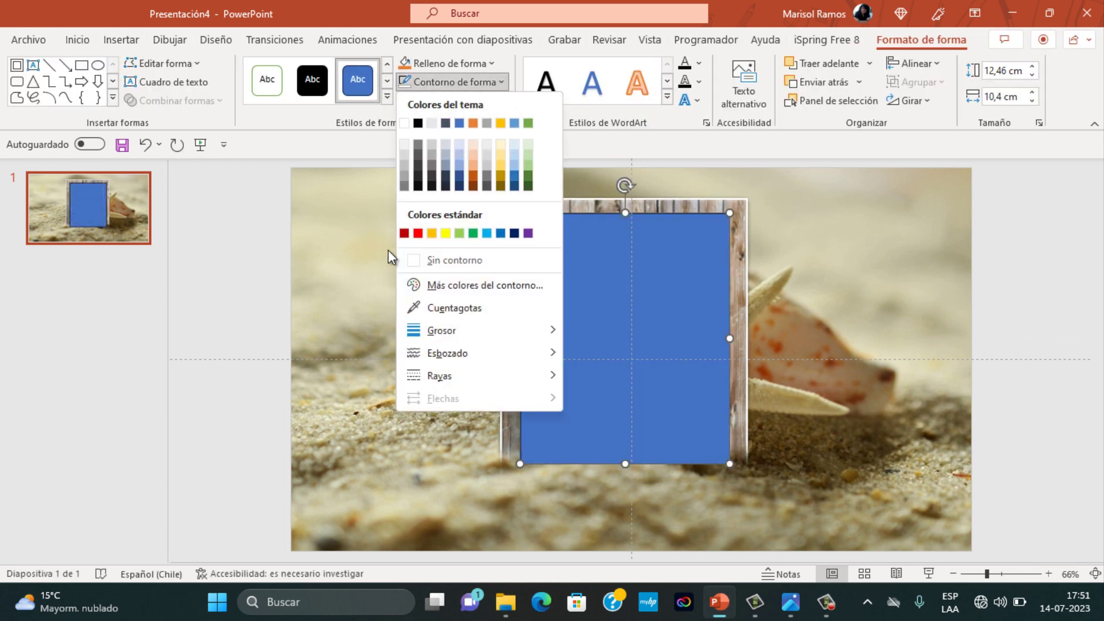
{"action": "left_click", "coordinate": [447, 258]}
Step: Fill the rectangle with photo 9 of the hugging couple from the IMAGENES folder
{"action": "left_click", "coordinate": [488, 62]}
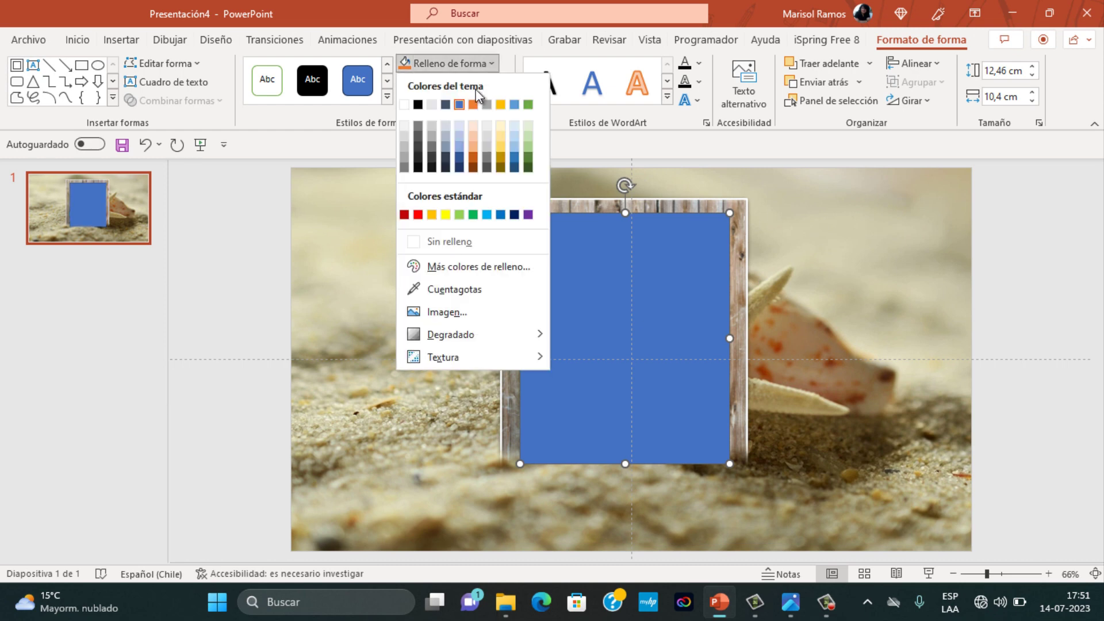
{"action": "left_click", "coordinate": [435, 314]}
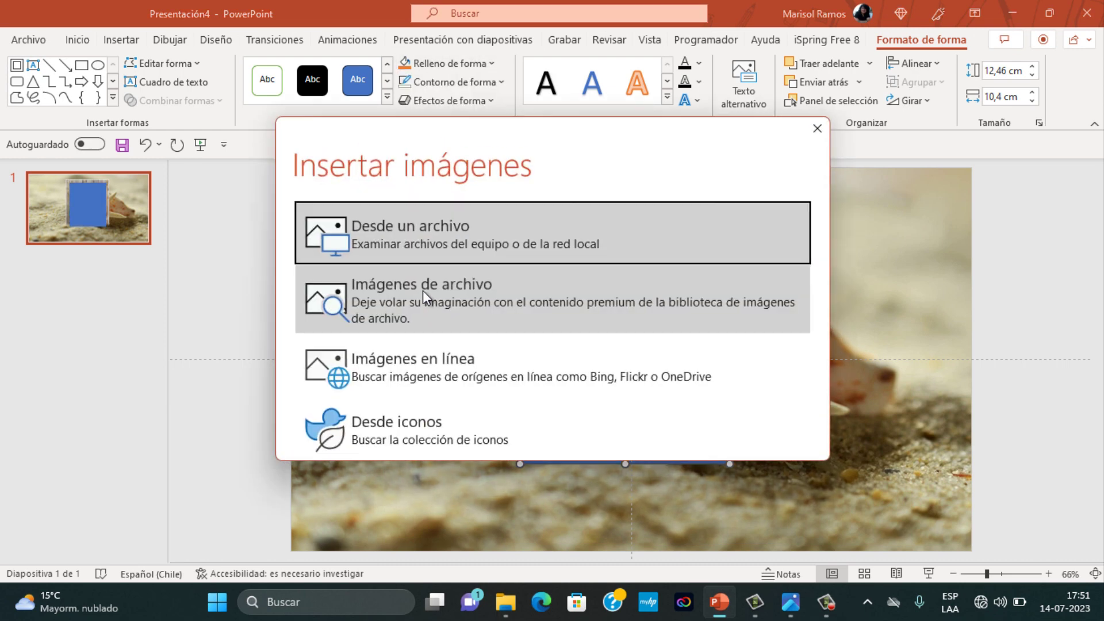
{"action": "left_click", "coordinate": [381, 229]}
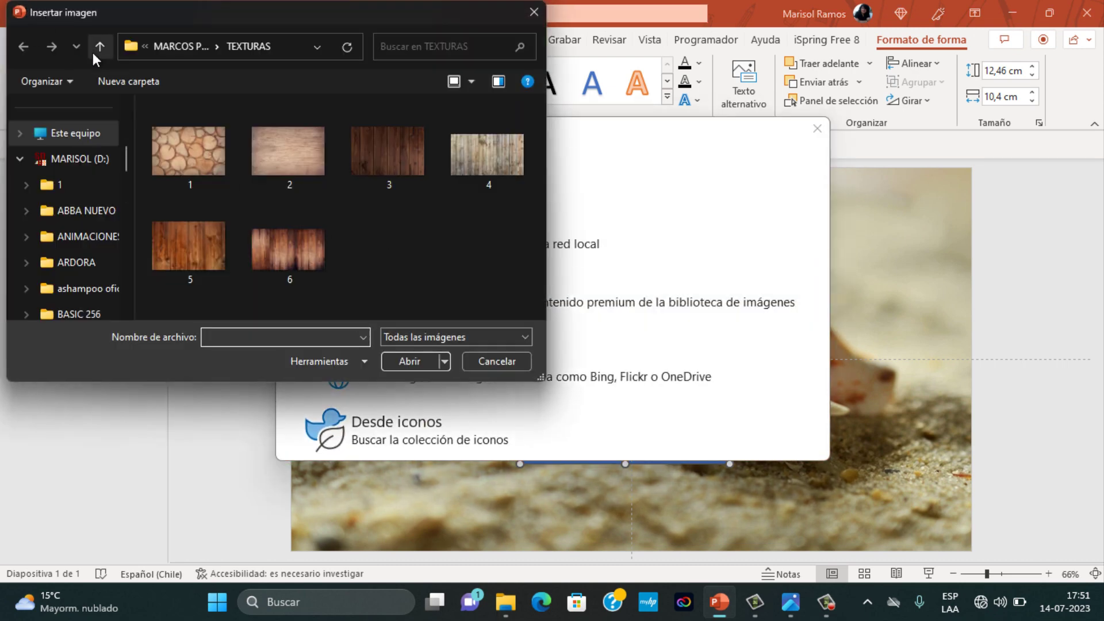
{"action": "left_click", "coordinate": [95, 46]}
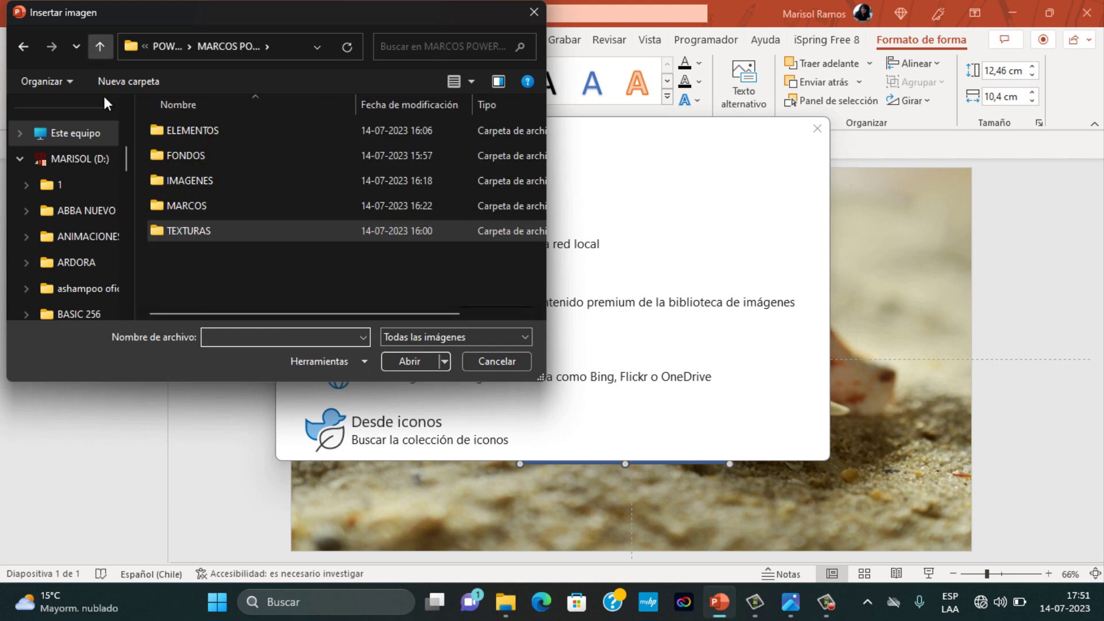
{"action": "double_click", "coordinate": [197, 181]}
{"action": "scroll", "coordinate": [251, 230], "scroll_direction": "down", "scroll_amount": 1}
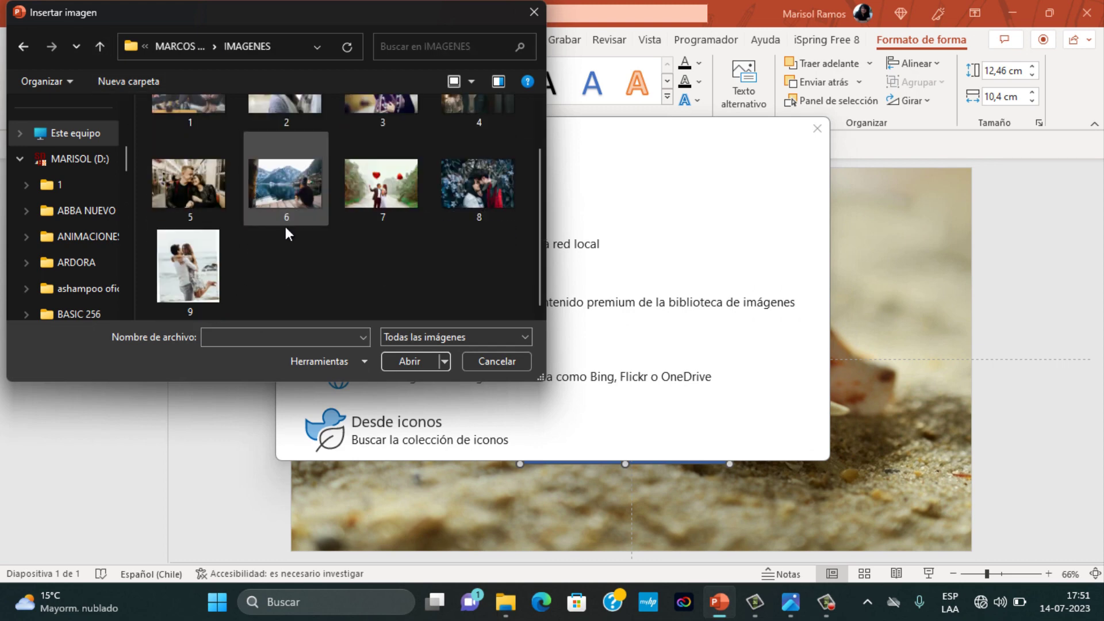
{"action": "left_click", "coordinate": [177, 274]}
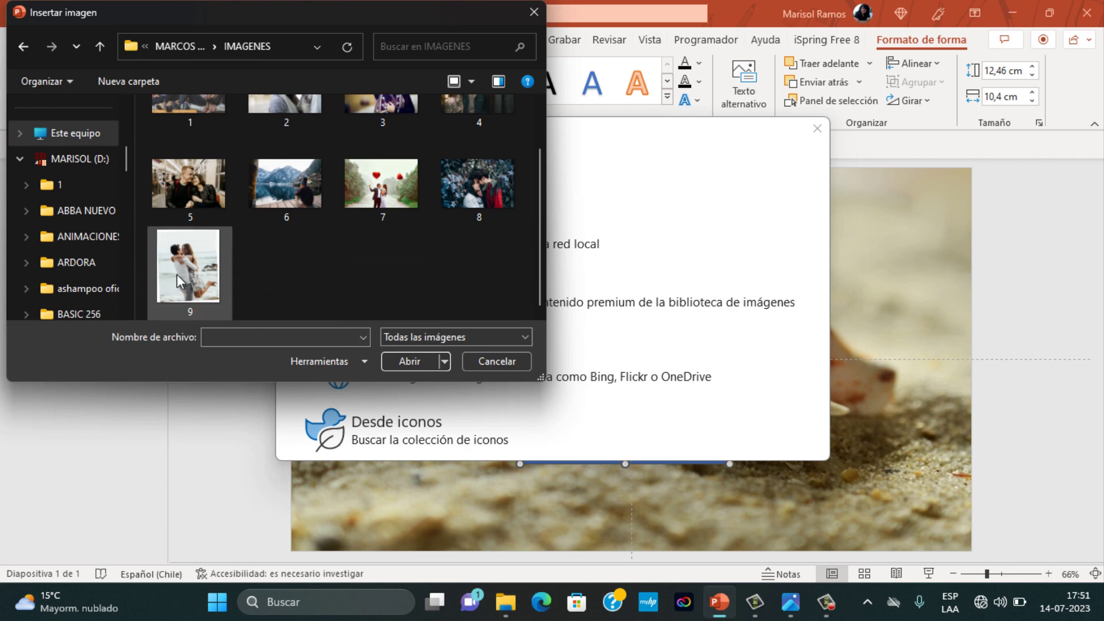
{"action": "left_click", "coordinate": [397, 361]}
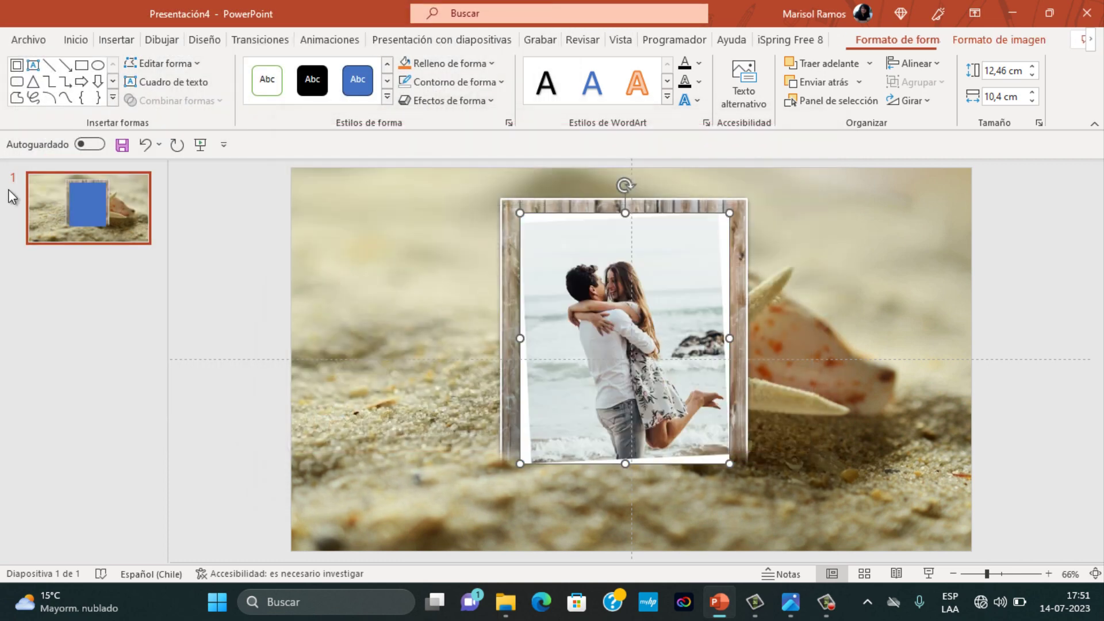
{"action": "left_click", "coordinate": [859, 82]}
Step: Send the couple photo behind the wooden frame and select the framed photo
{"action": "left_click", "coordinate": [863, 127]}
{"action": "left_click", "coordinate": [822, 275]}
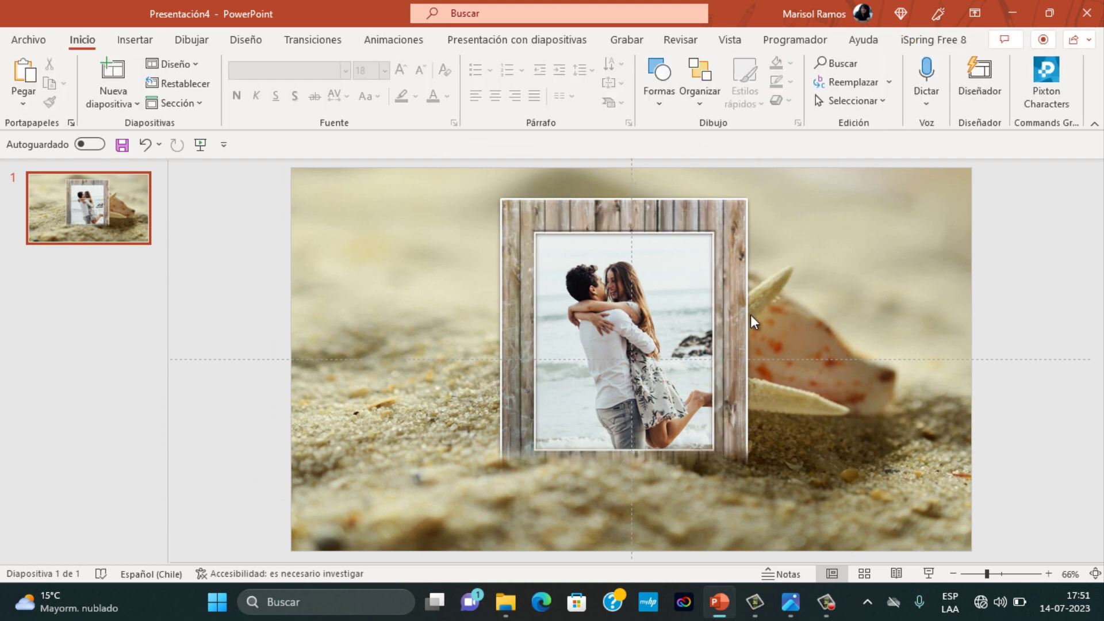
{"action": "left_click", "coordinate": [627, 357]}
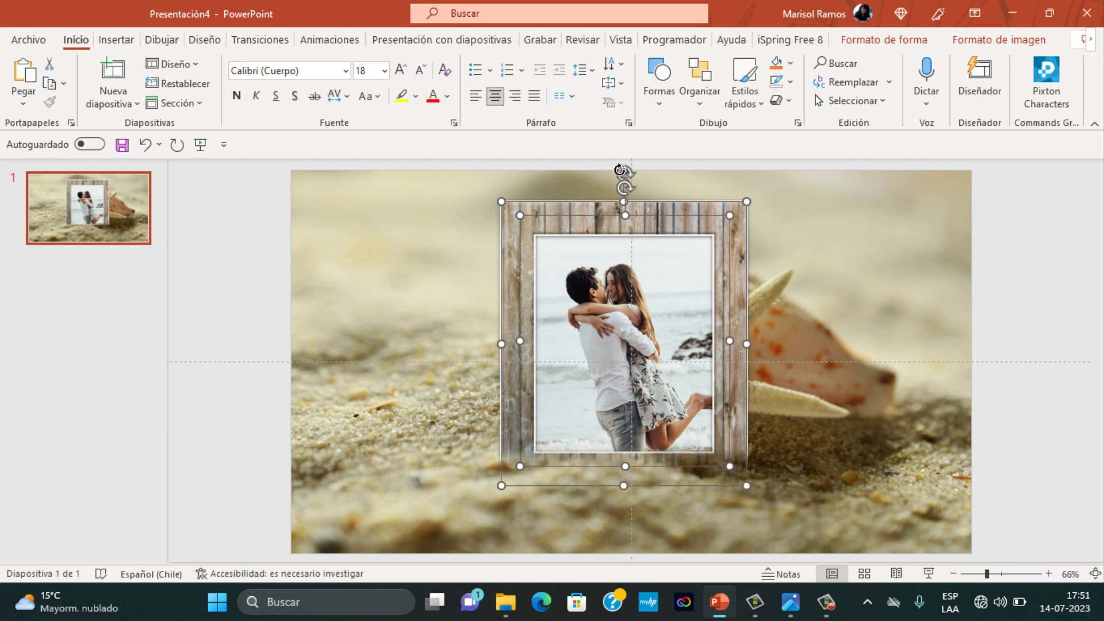
Step: Tilt the wood frame, then rotate it back upright over the starfish
{"action": "left_click_drag", "start_coordinate": [625, 185], "coordinate": [617, 172]}
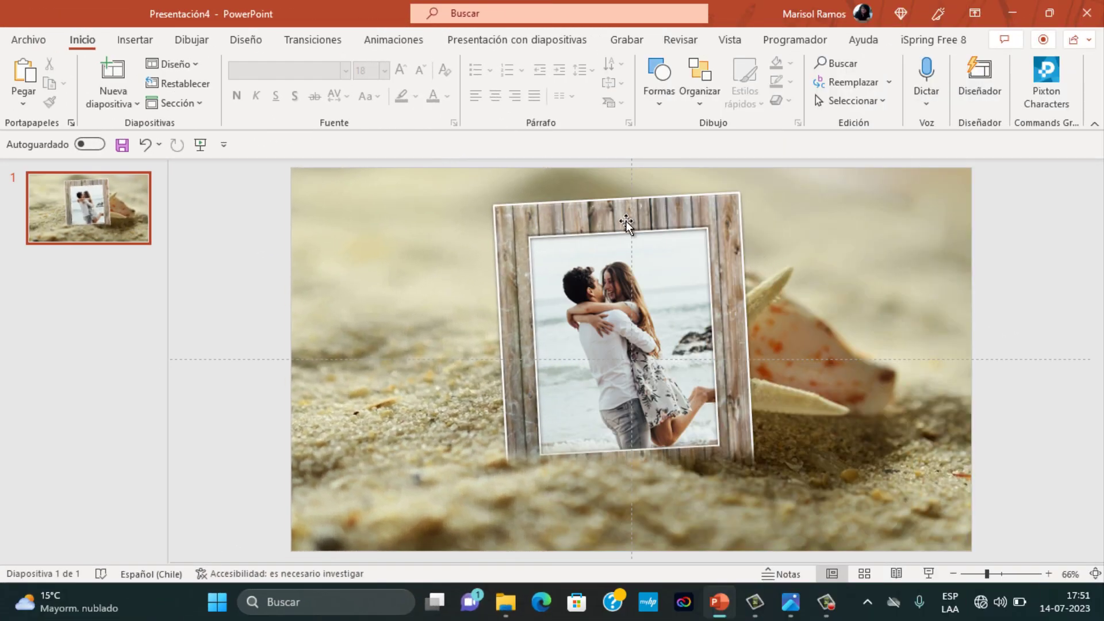
{"action": "left_click", "coordinate": [629, 221]}
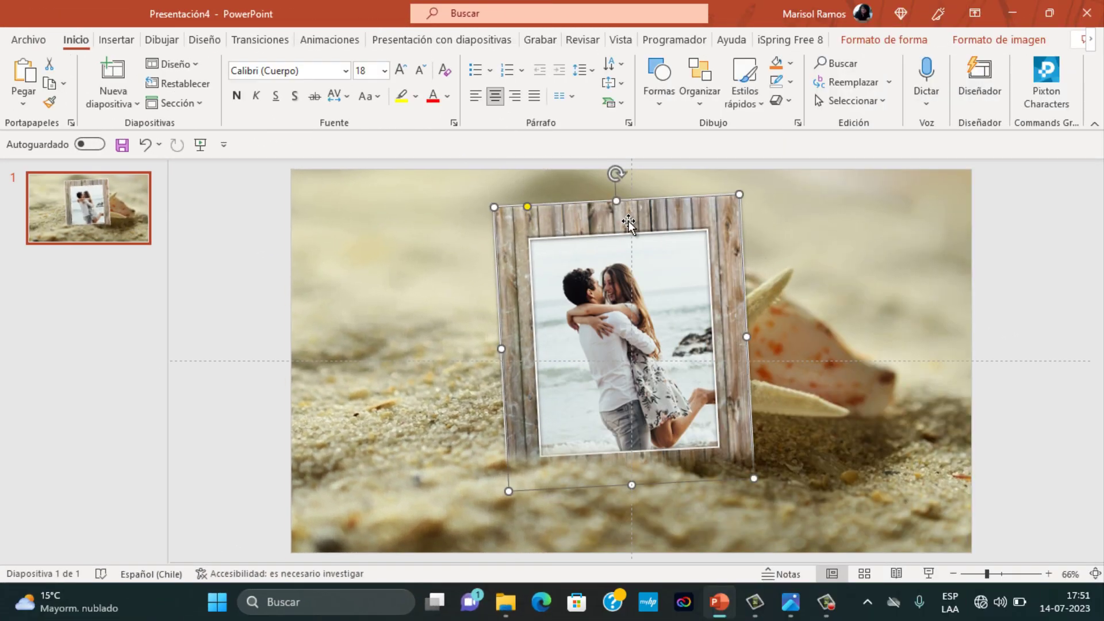
{"action": "left_click", "coordinate": [613, 305]}
{"action": "left_click_drag", "start_coordinate": [617, 173], "coordinate": [626, 172]}
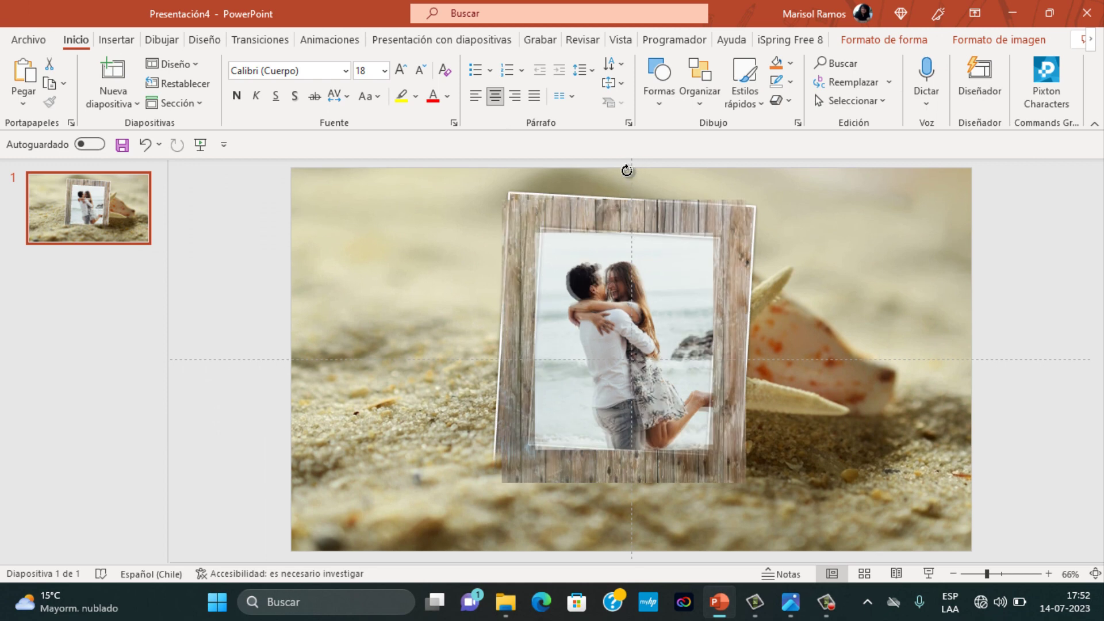
{"action": "left_click", "coordinate": [784, 246]}
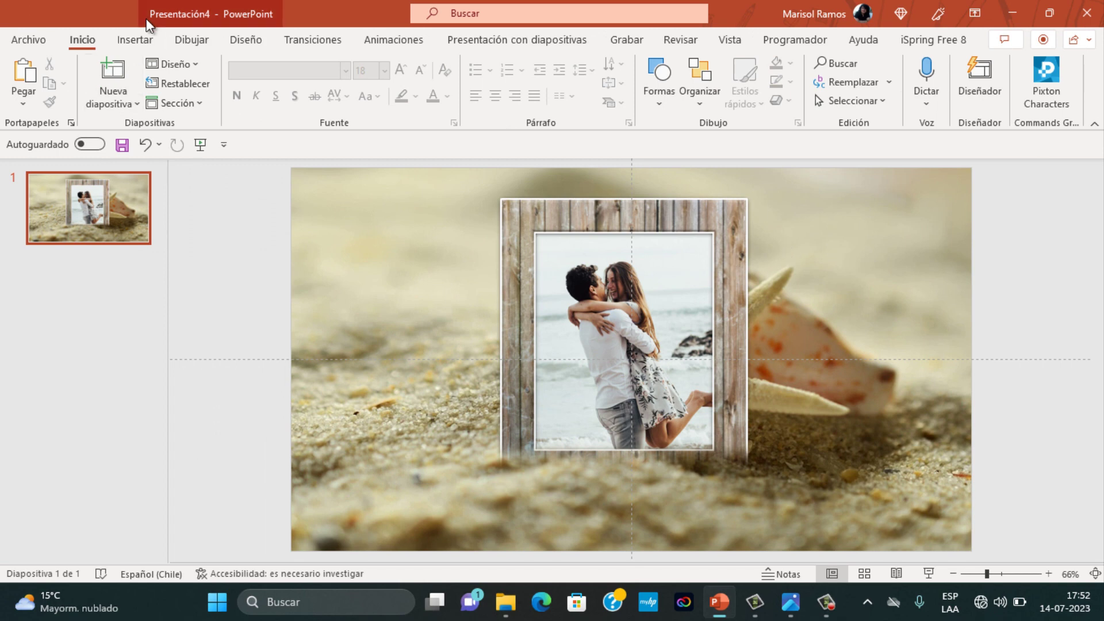
Step: Insert camera, scallop shell and pen images 6, 2 and 3 from ELEMENTOS, camera left of the frame
{"action": "left_click", "coordinate": [136, 40]}
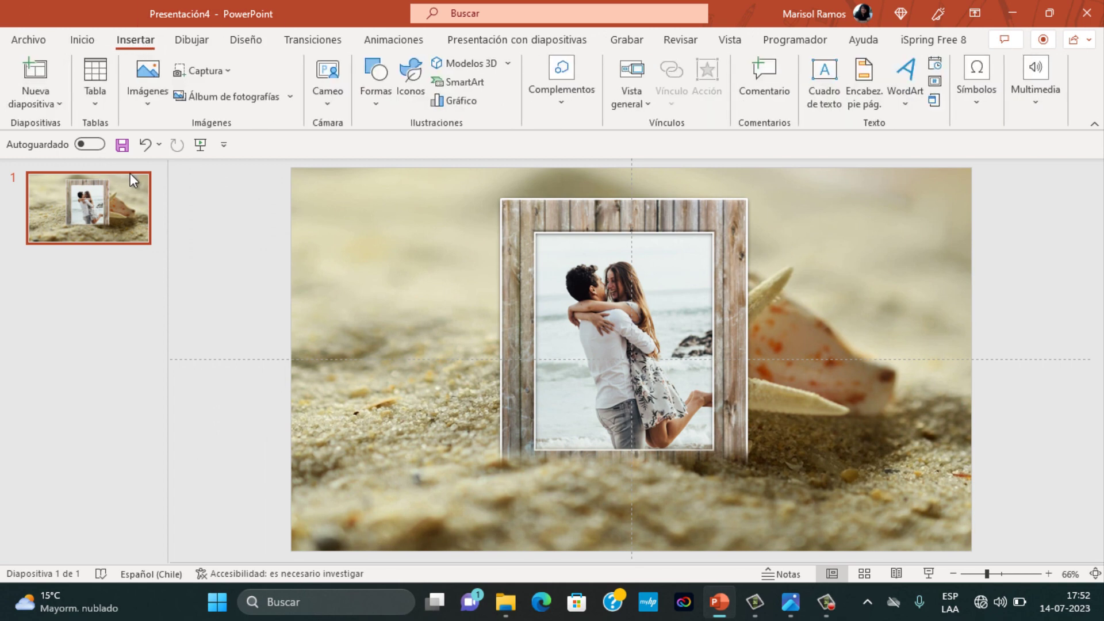
{"action": "left_click", "coordinate": [148, 99]}
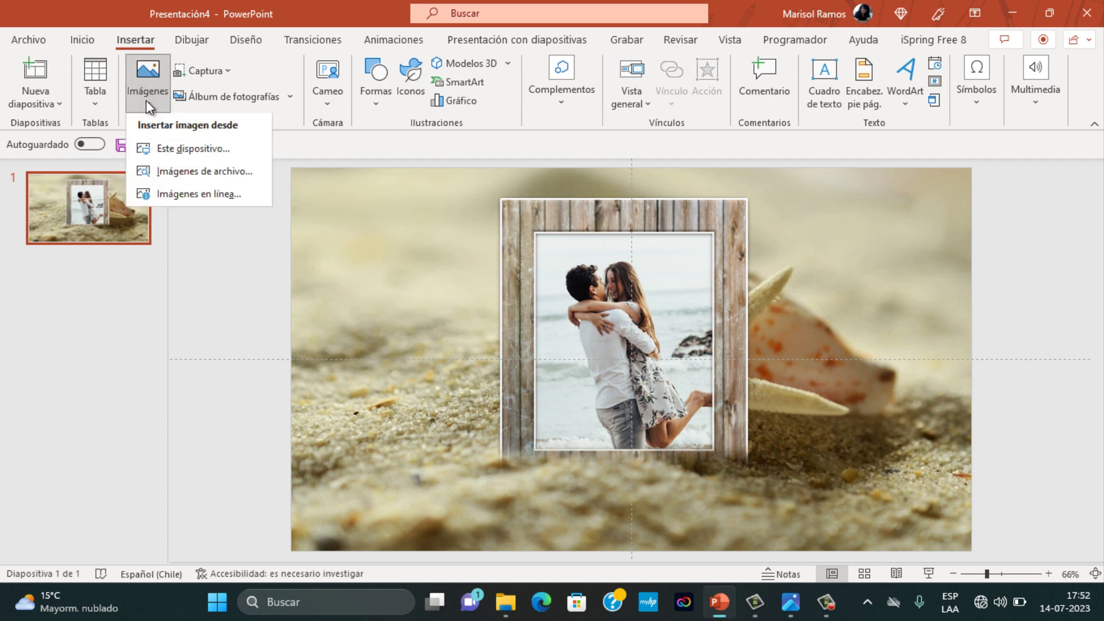
{"action": "left_click", "coordinate": [178, 152]}
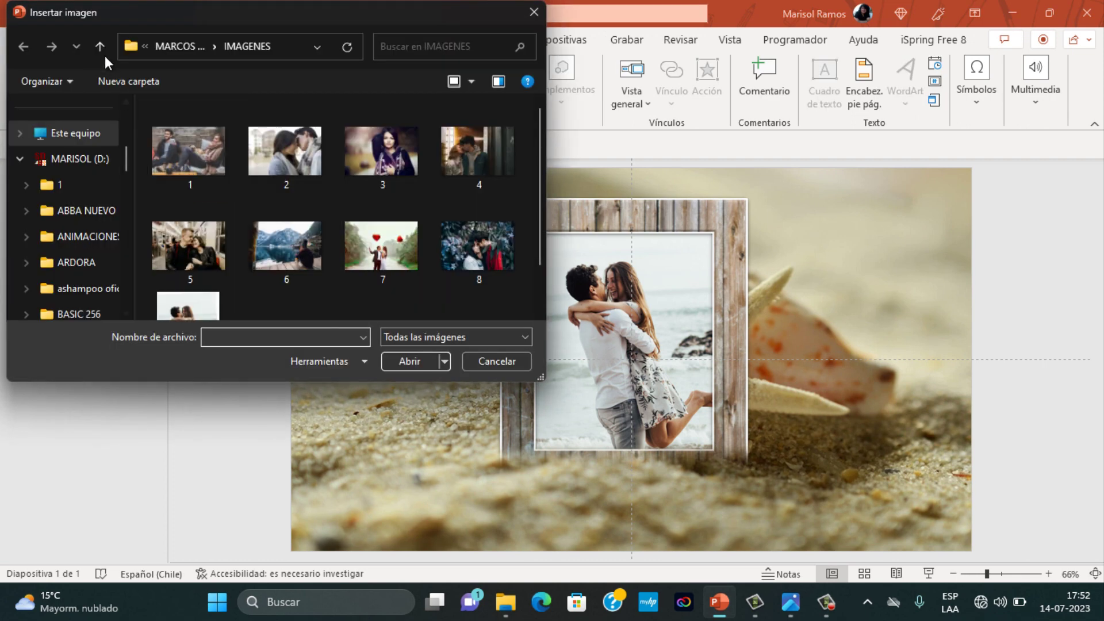
{"action": "left_click", "coordinate": [100, 52]}
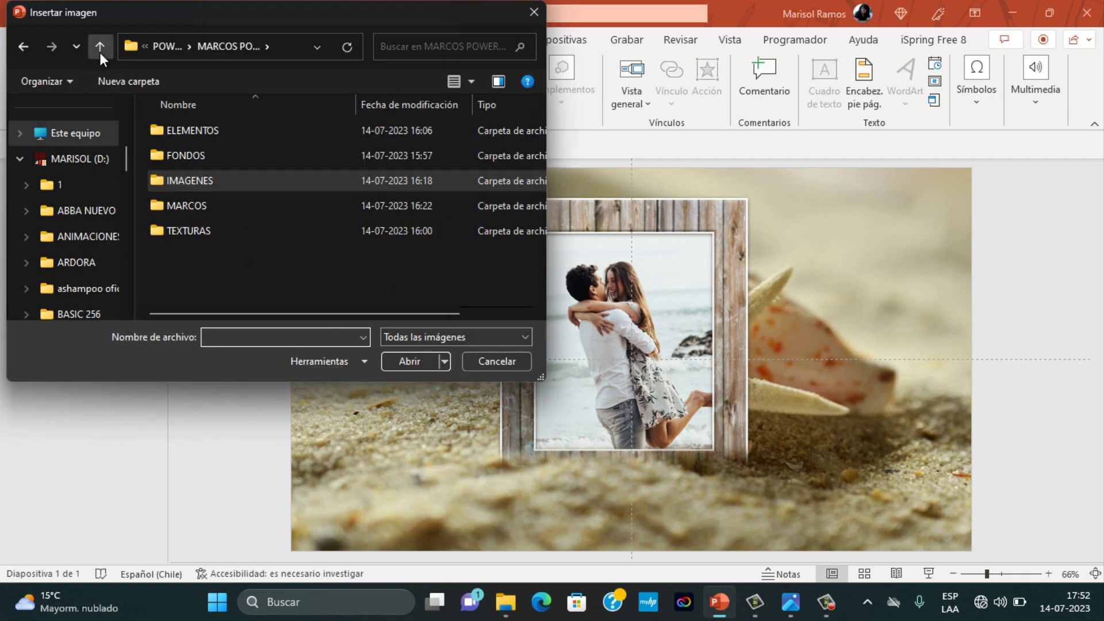
{"action": "double_click", "coordinate": [195, 130]}
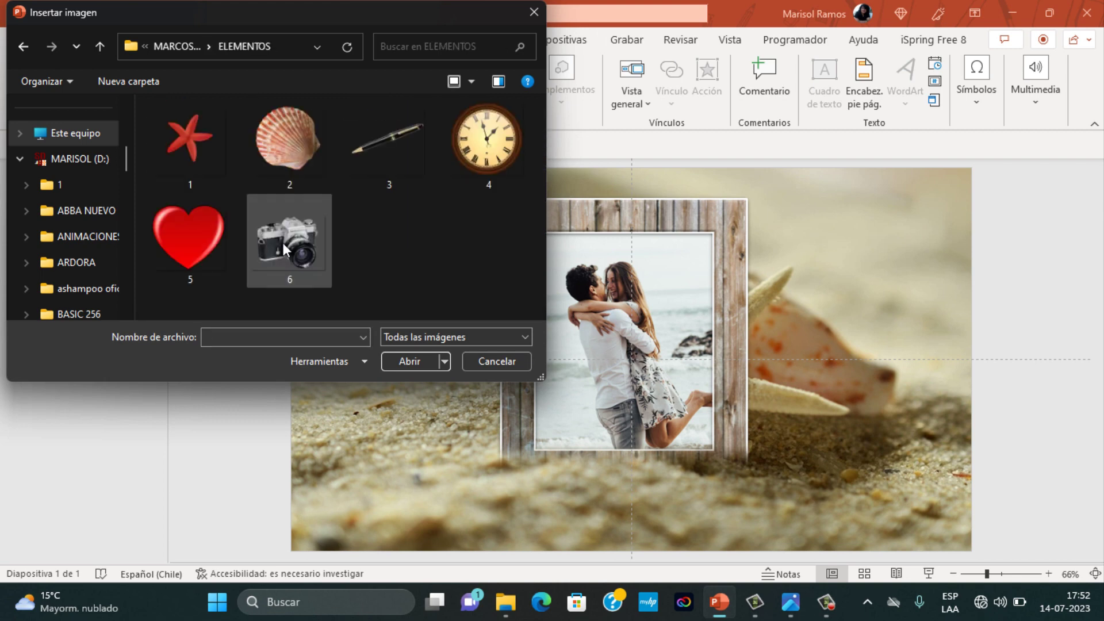
{"action": "left_click", "coordinate": [299, 243]}
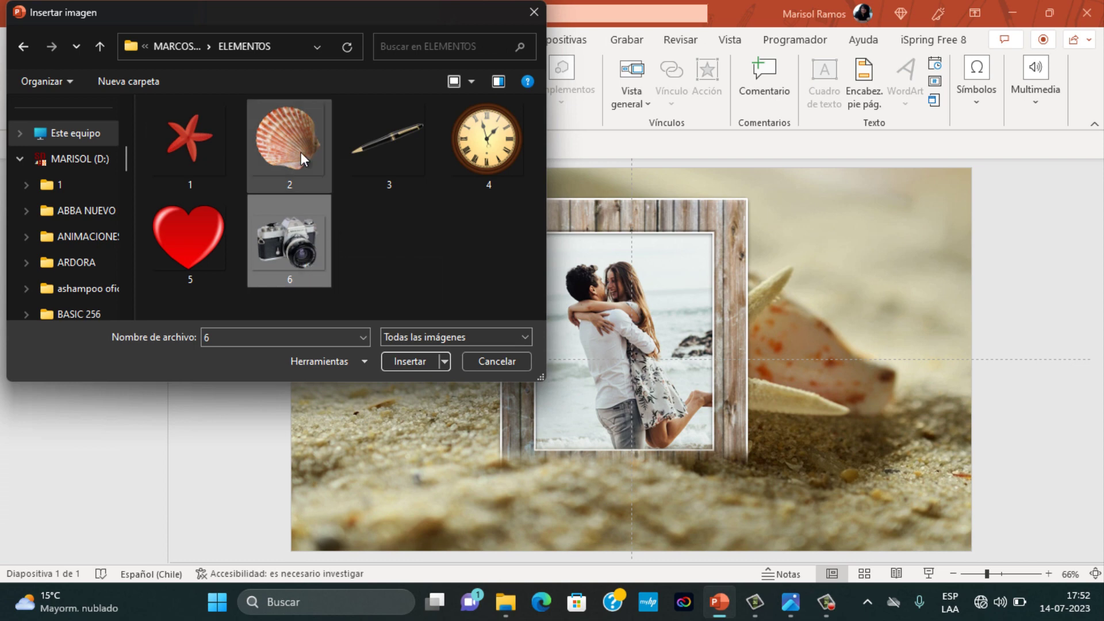
{"action": "left_click", "coordinate": [284, 147], "text": "ctrl"}
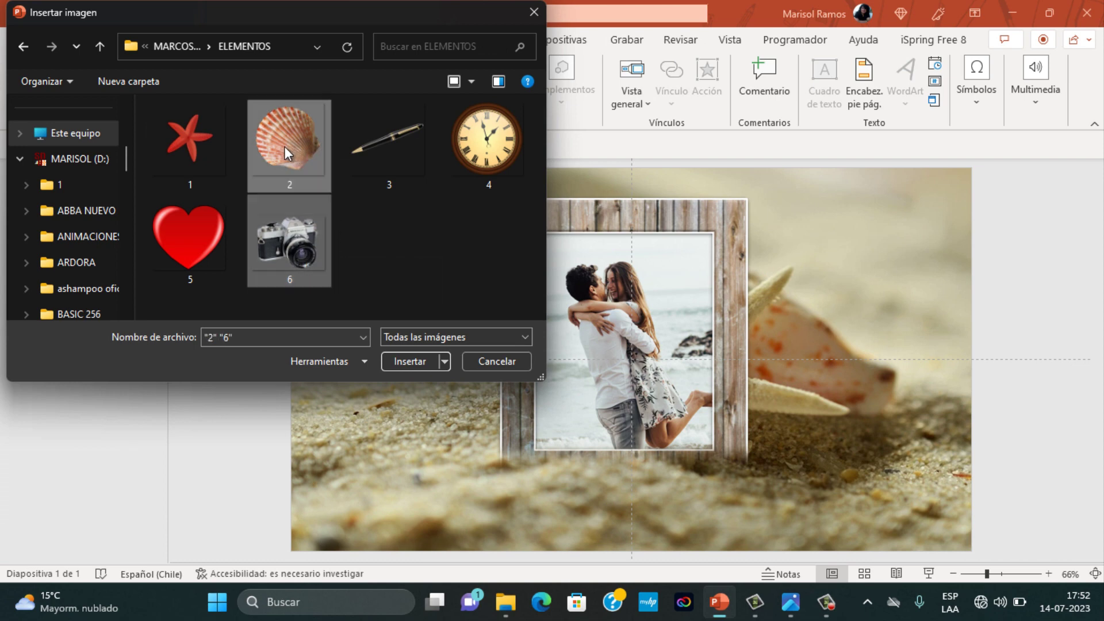
{"action": "left_click", "coordinate": [381, 146], "text": "ctrl"}
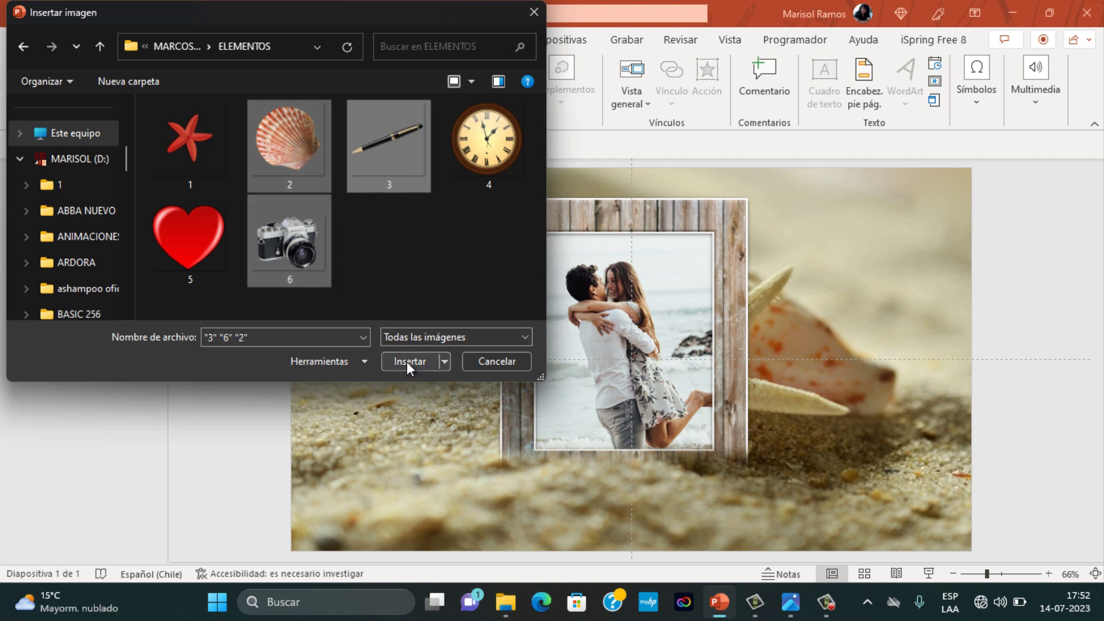
{"action": "left_click", "coordinate": [407, 364]}
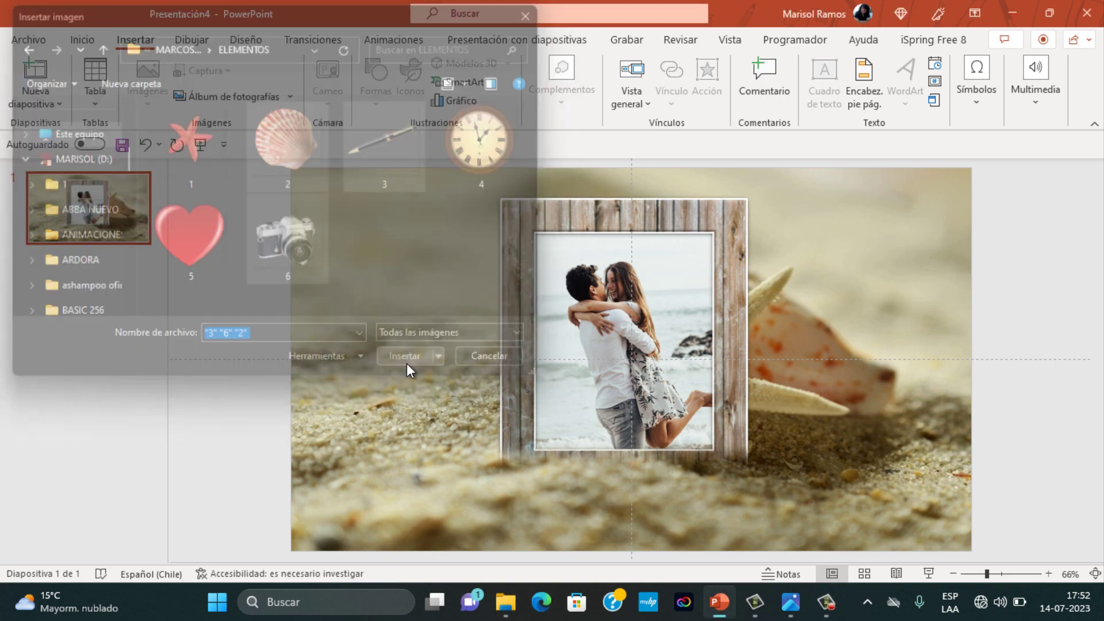
{"action": "left_click", "coordinate": [420, 288]}
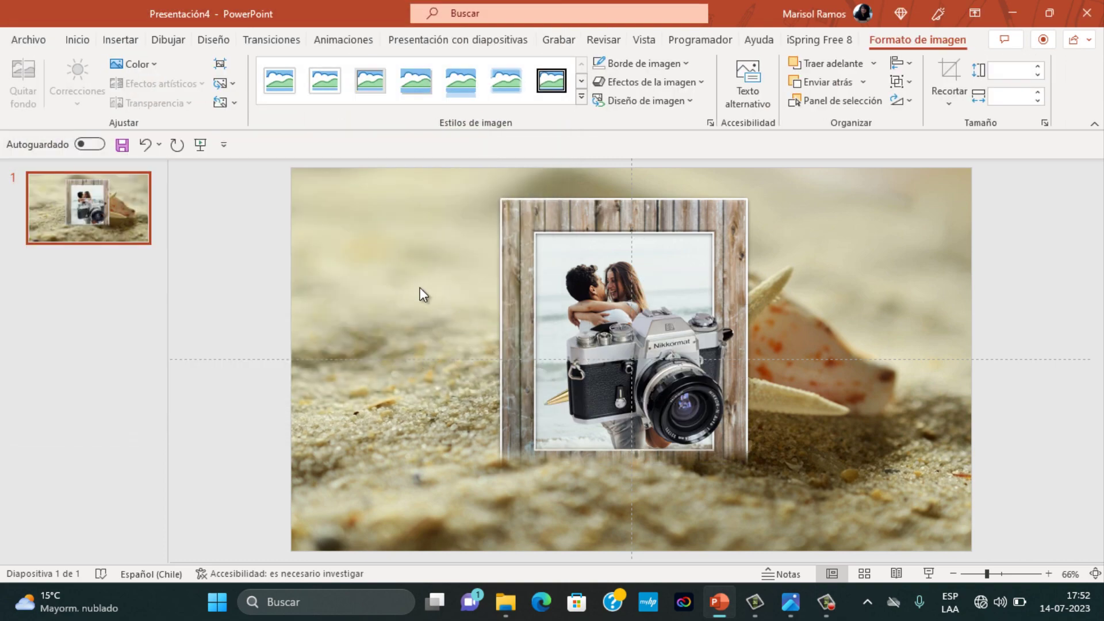
{"action": "left_click", "coordinate": [642, 381]}
Step: Shrink the camera and place it on the sand left of the frame
{"action": "left_click_drag", "start_coordinate": [642, 381], "coordinate": [334, 422]}
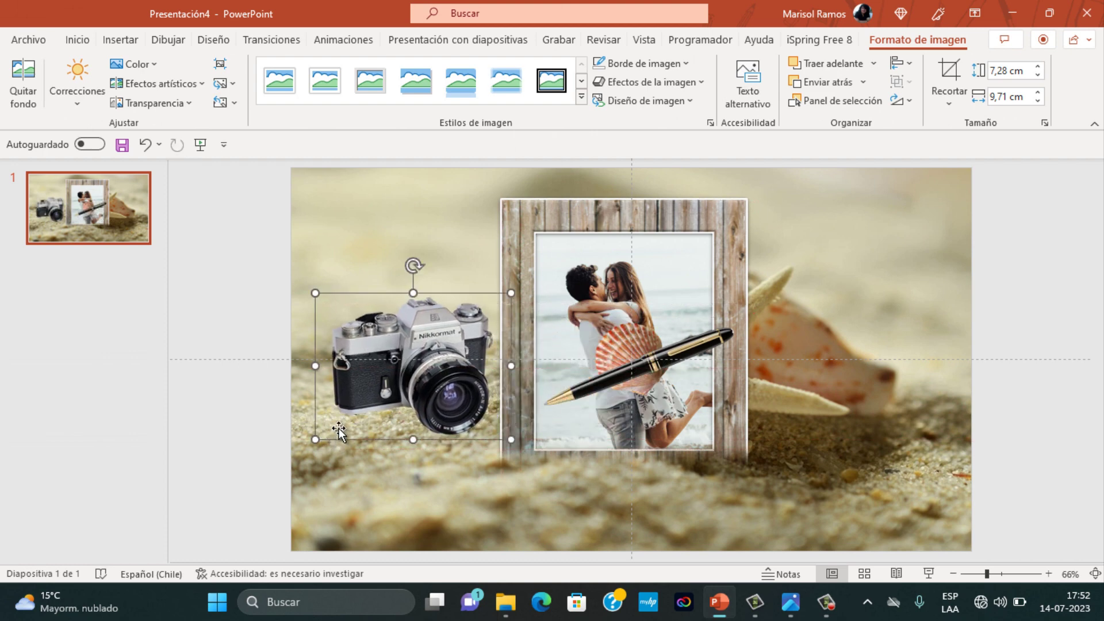
{"action": "left_click_drag", "start_coordinate": [315, 440], "coordinate": [352, 412]}
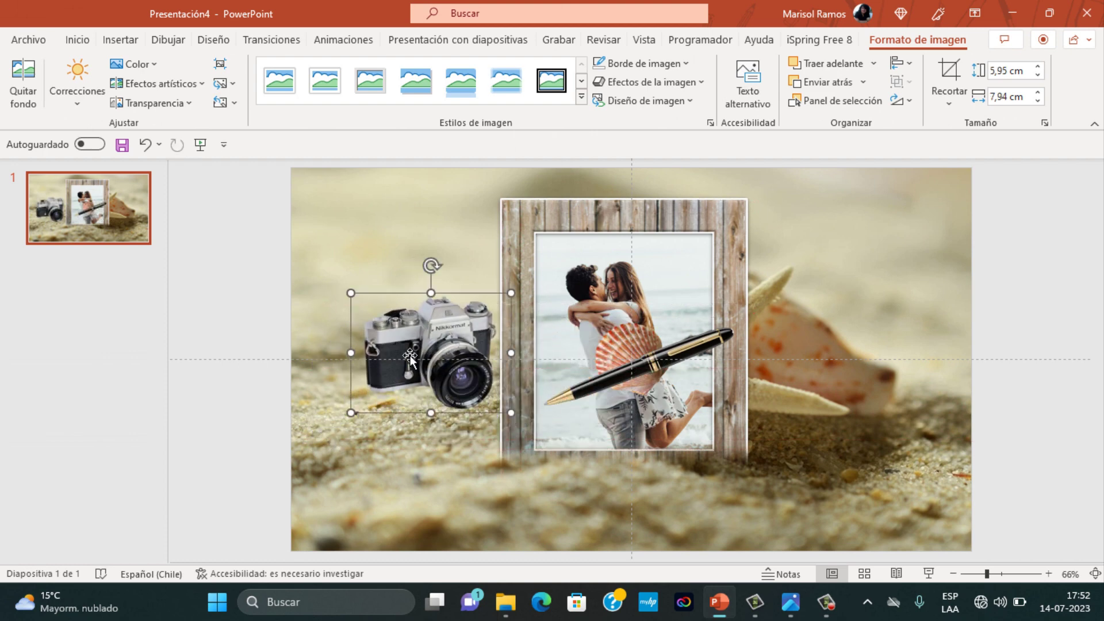
{"action": "left_click_drag", "start_coordinate": [397, 352], "coordinate": [379, 332]}
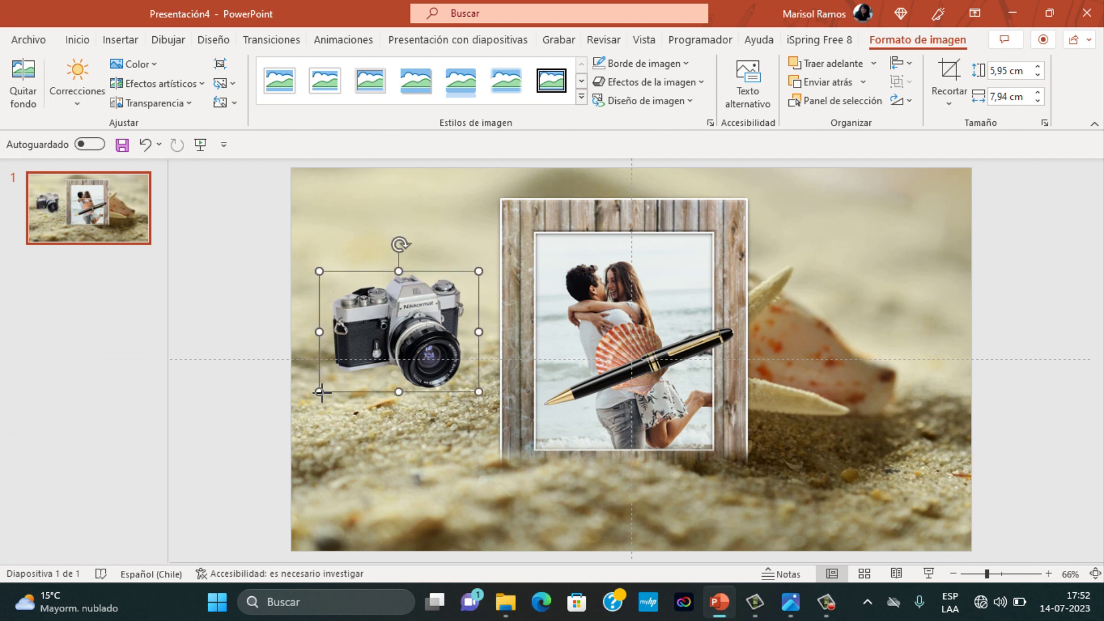
{"action": "left_click_drag", "start_coordinate": [320, 390], "coordinate": [341, 374]}
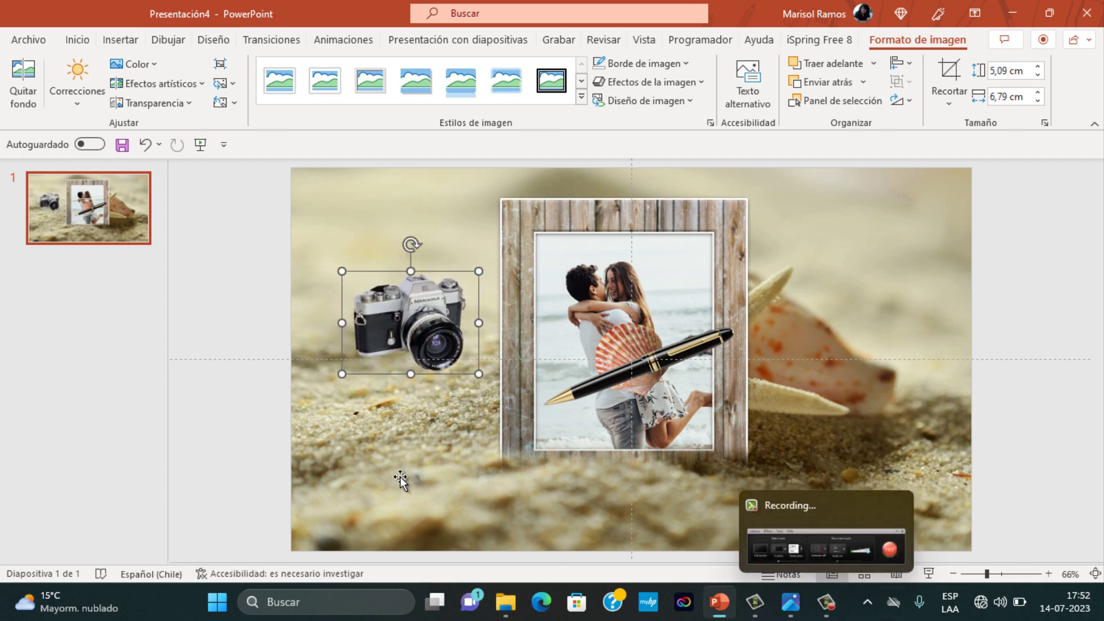
{"action": "left_click_drag", "start_coordinate": [392, 321], "coordinate": [379, 337]}
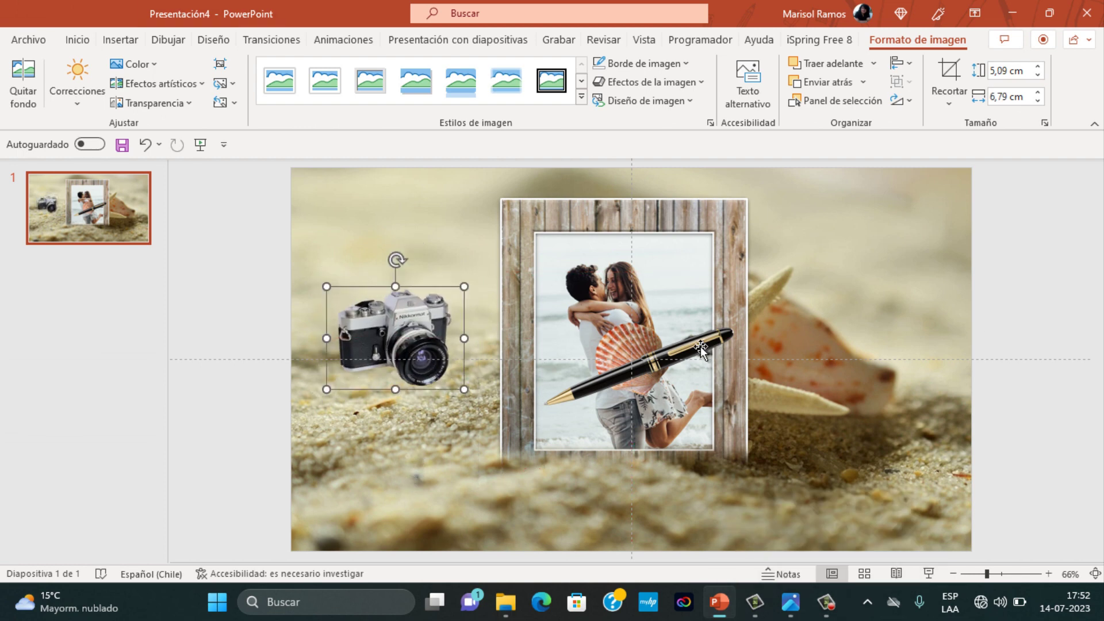
Step: Move the pen to the lower-right sand and shrink the shell to 3,64 × 3,6 cm at the frame's bottom-left
{"action": "left_click_drag", "start_coordinate": [686, 355], "coordinate": [892, 423]}
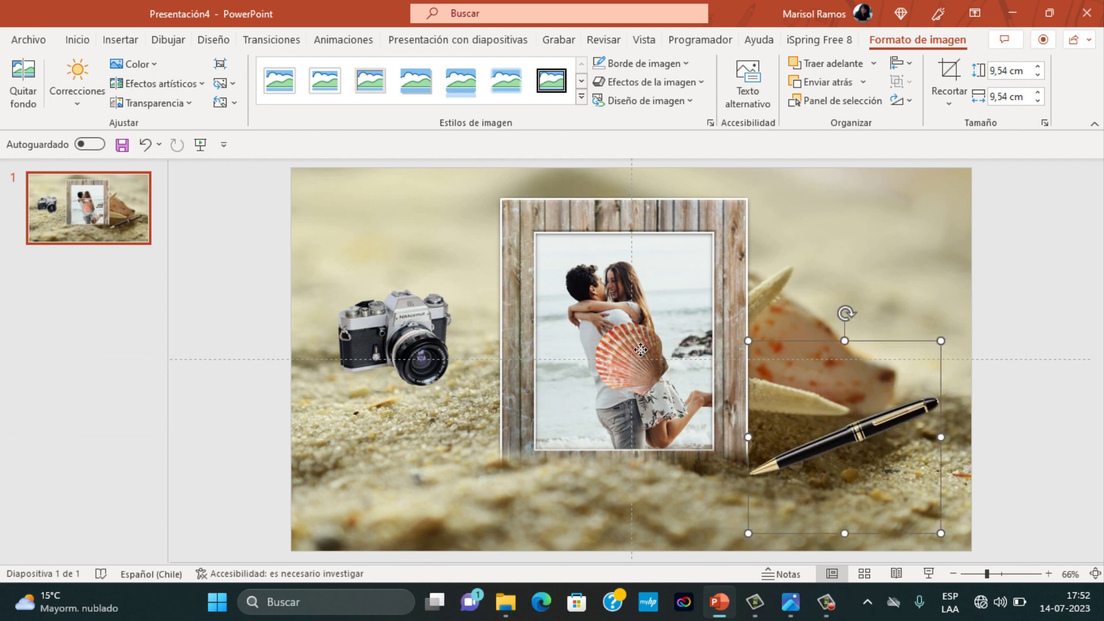
{"action": "mouse_move", "coordinate": [633, 356]}
{"action": "left_mouse_down"}
{"action": "mouse_move", "coordinate": [474, 435]}
{"action": "mouse_move", "coordinate": [474, 418]}
{"action": "left_mouse_up"}
{"action": "left_click", "coordinate": [428, 468]}
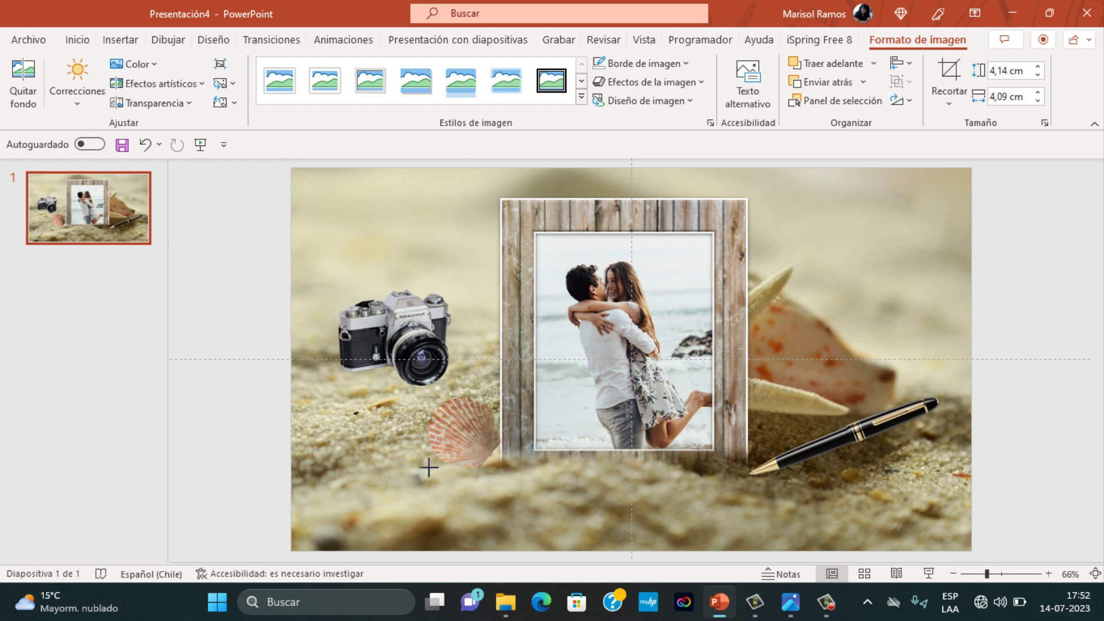
{"action": "left_click_drag", "start_coordinate": [429, 467], "coordinate": [432, 465]}
Step: Copy the scallop shell
{"action": "left_click", "coordinate": [518, 382]}
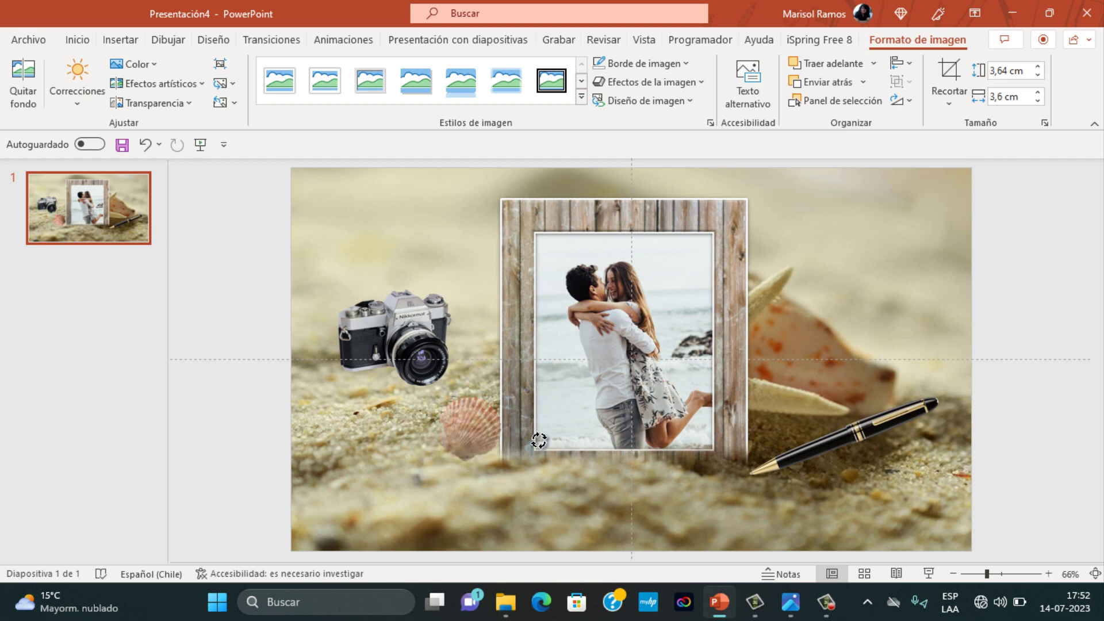
{"action": "left_click", "coordinate": [496, 428]}
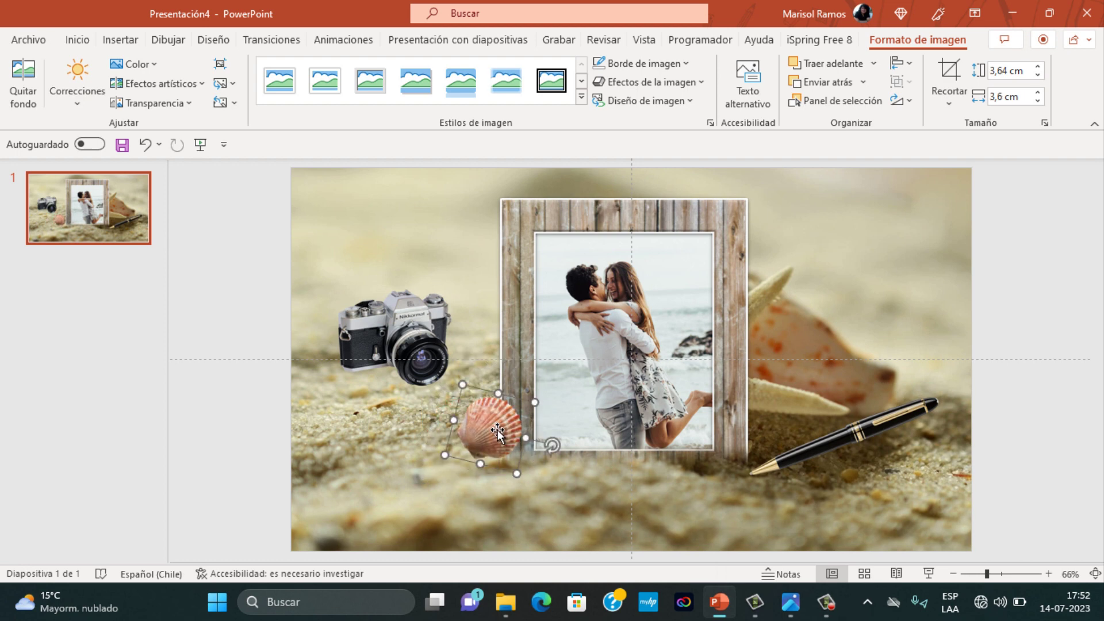
{"action": "right_click", "coordinate": [496, 428]}
{"action": "left_click", "coordinate": [549, 101]}
Step: Paste a second scallop shell beside the pen and bring the pen in front of it
{"action": "right_click", "coordinate": [412, 208]}
{"action": "left_click", "coordinate": [449, 281]}
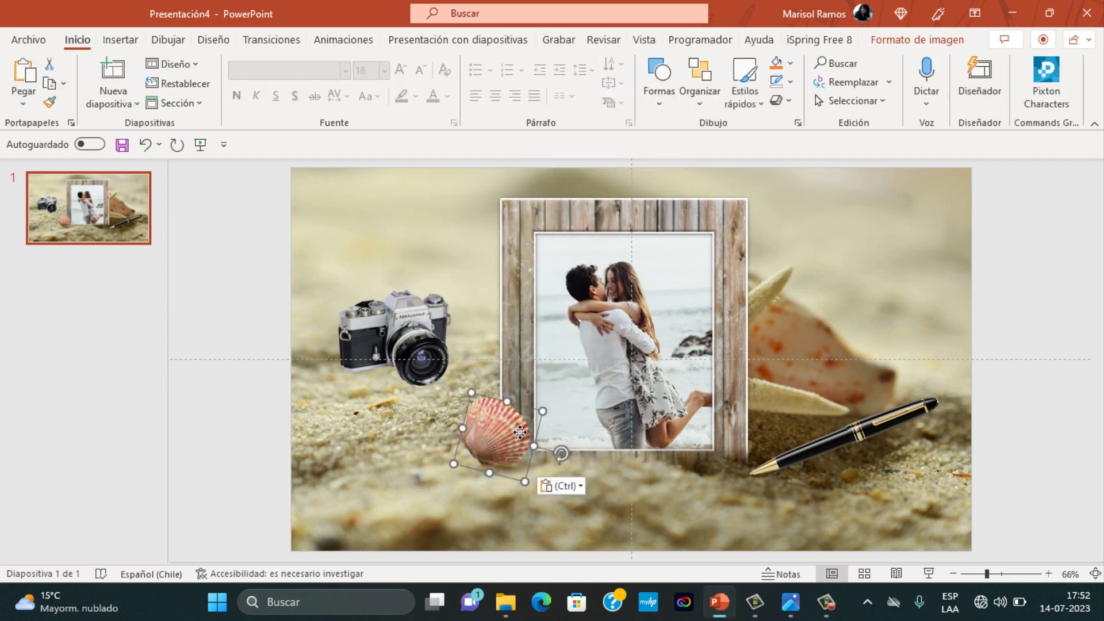
{"action": "left_click_drag", "start_coordinate": [490, 428], "coordinate": [758, 428]}
{"action": "left_click", "coordinate": [758, 428]}
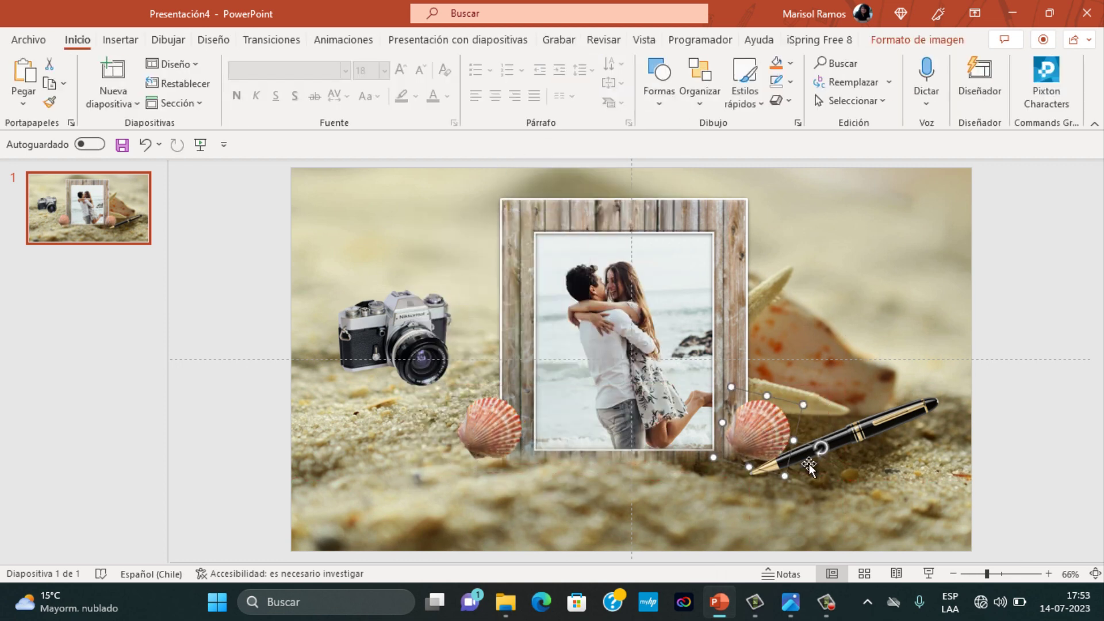
{"action": "left_click", "coordinate": [867, 427]}
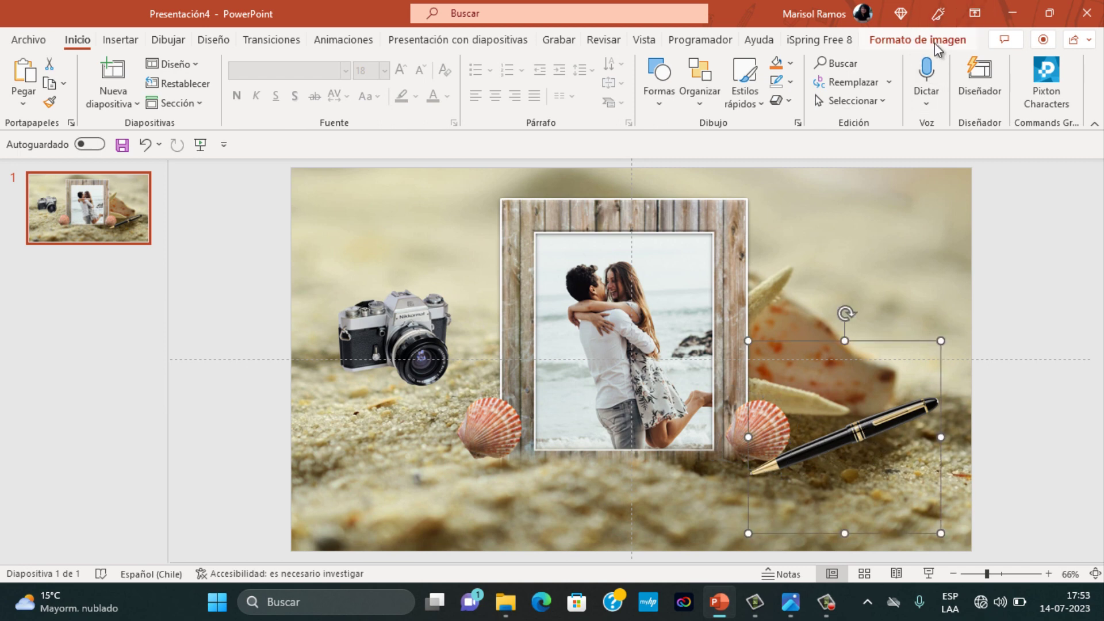
{"action": "left_click", "coordinate": [917, 40]}
{"action": "left_click", "coordinate": [873, 64]}
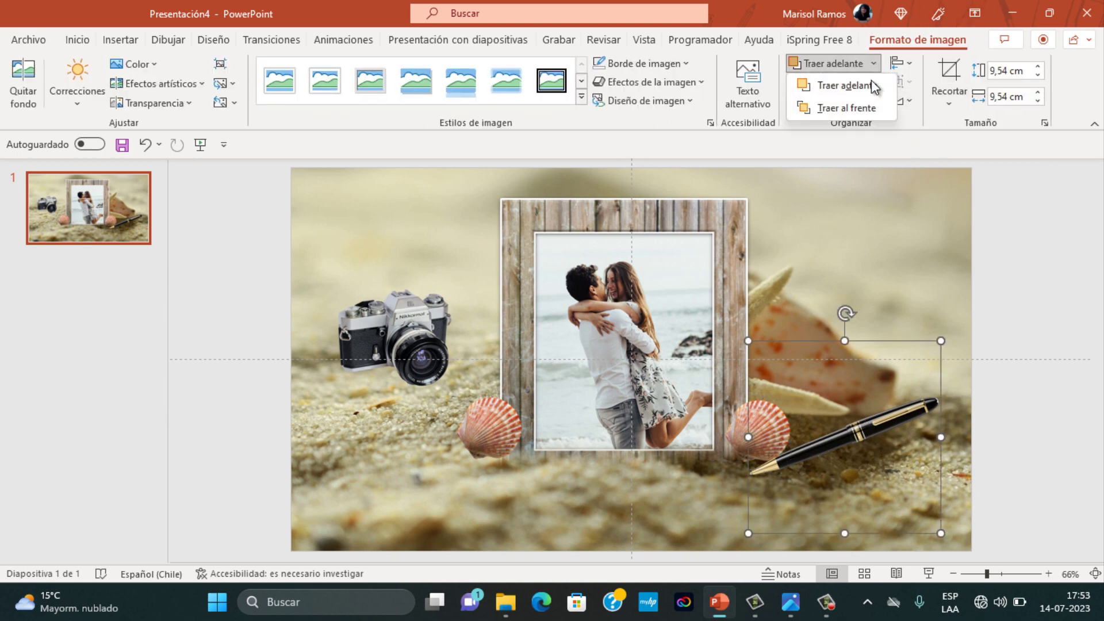
{"action": "left_click", "coordinate": [855, 109]}
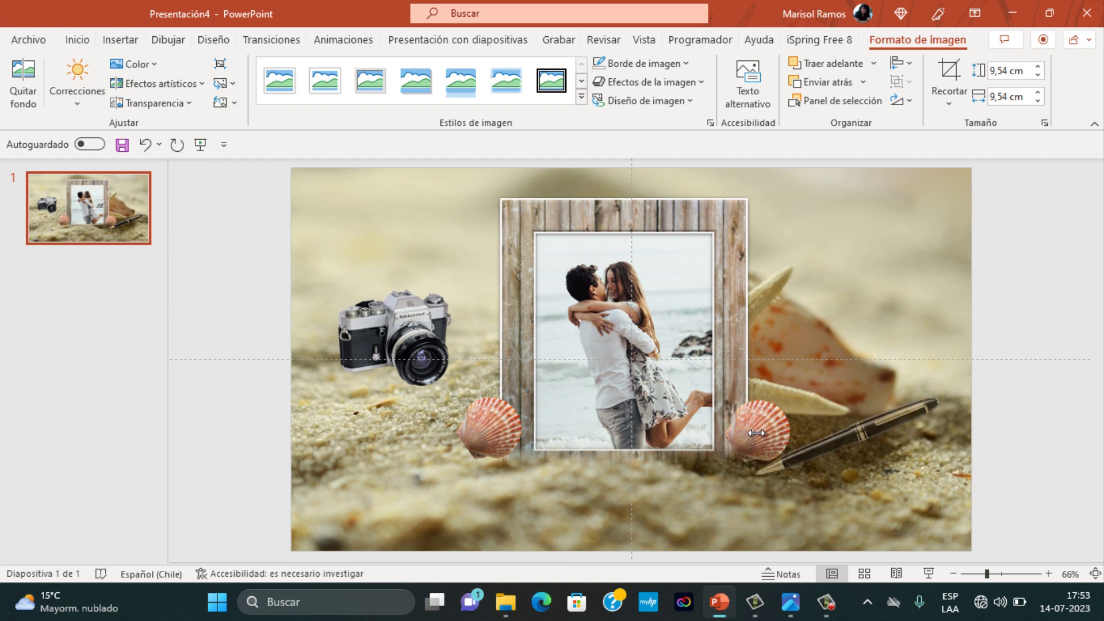
{"action": "mouse_move", "coordinate": [748, 431]}
{"action": "left_mouse_down"}
{"action": "mouse_move", "coordinate": [741, 456]}
{"action": "mouse_move", "coordinate": [760, 463]}
{"action": "left_mouse_up"}
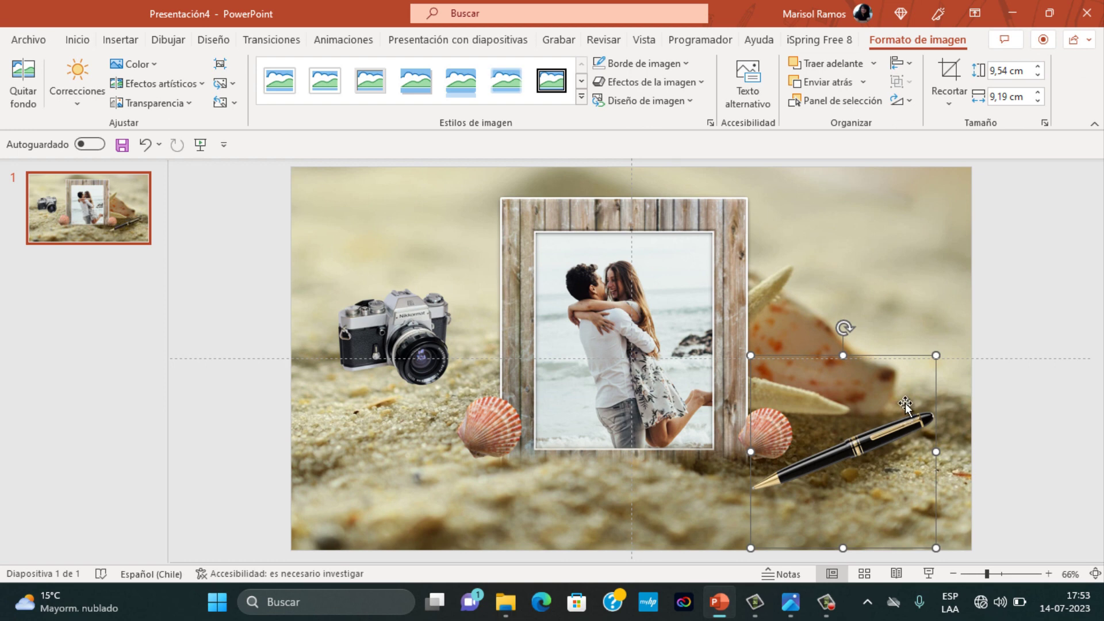
Step: Rotate the shell copy lying beside the pen
{"action": "left_click", "coordinate": [882, 375]}
{"action": "left_click", "coordinate": [781, 423]}
{"action": "left_click", "coordinate": [764, 430]}
{"action": "mouse_move", "coordinate": [823, 447]}
{"action": "left_mouse_down"}
{"action": "mouse_move", "coordinate": [826, 430]}
{"action": "mouse_move", "coordinate": [784, 450]}
{"action": "mouse_move", "coordinate": [783, 439]}
{"action": "left_mouse_up"}
Step: Rotate the pen so it lies nearly horizontal beside the frame
{"action": "left_click", "coordinate": [916, 290]}
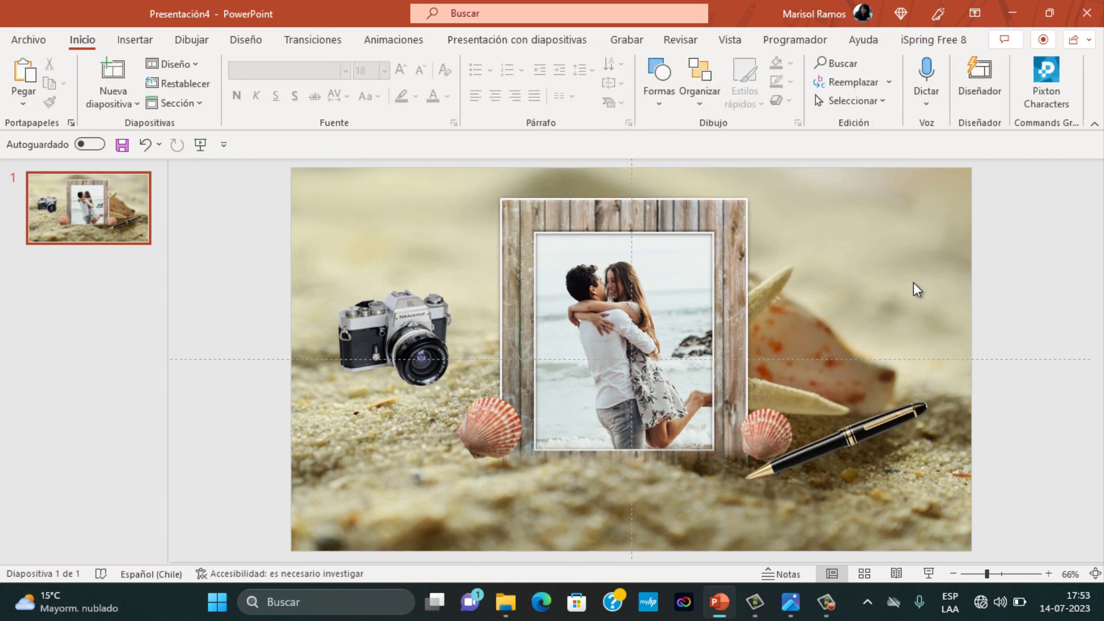
{"action": "left_click", "coordinate": [870, 446]}
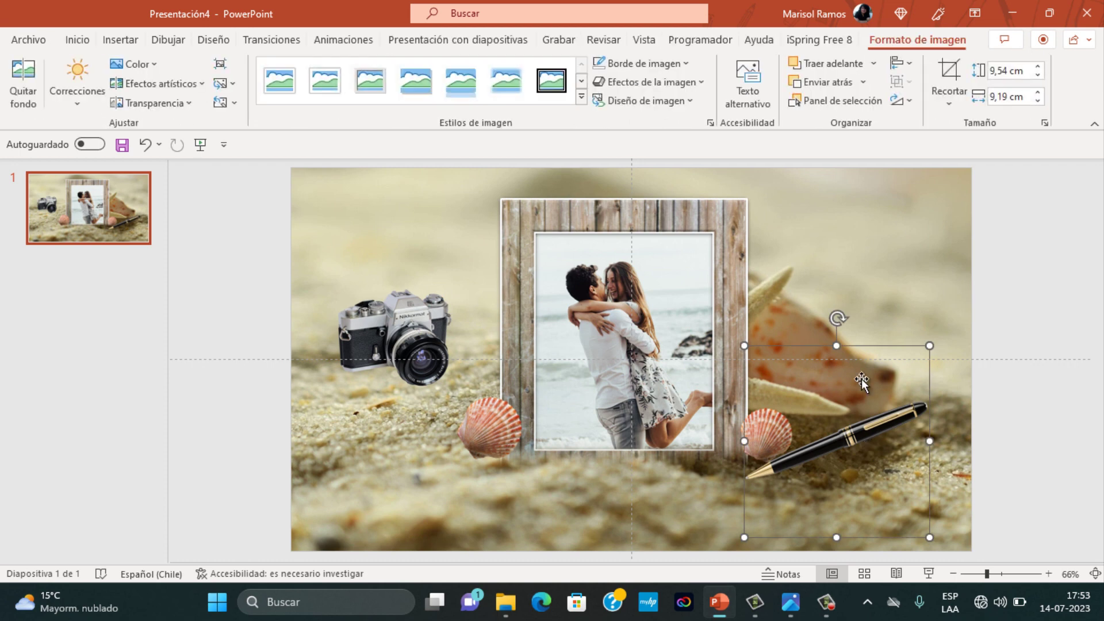
{"action": "mouse_move", "coordinate": [832, 316]}
{"action": "left_mouse_down"}
{"action": "mouse_move", "coordinate": [860, 320]}
{"action": "mouse_move", "coordinate": [885, 286]}
{"action": "left_mouse_up"}
{"action": "left_click", "coordinate": [889, 258]}
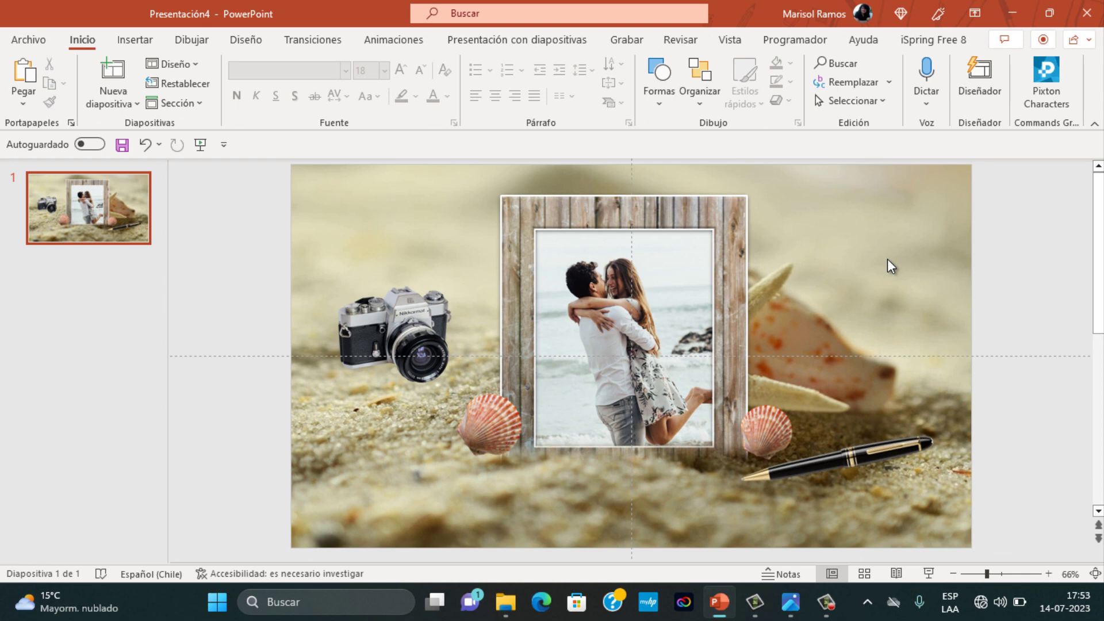
Step: Tilt the framed couple photo slightly clockwise
{"action": "left_click", "coordinate": [599, 305]}
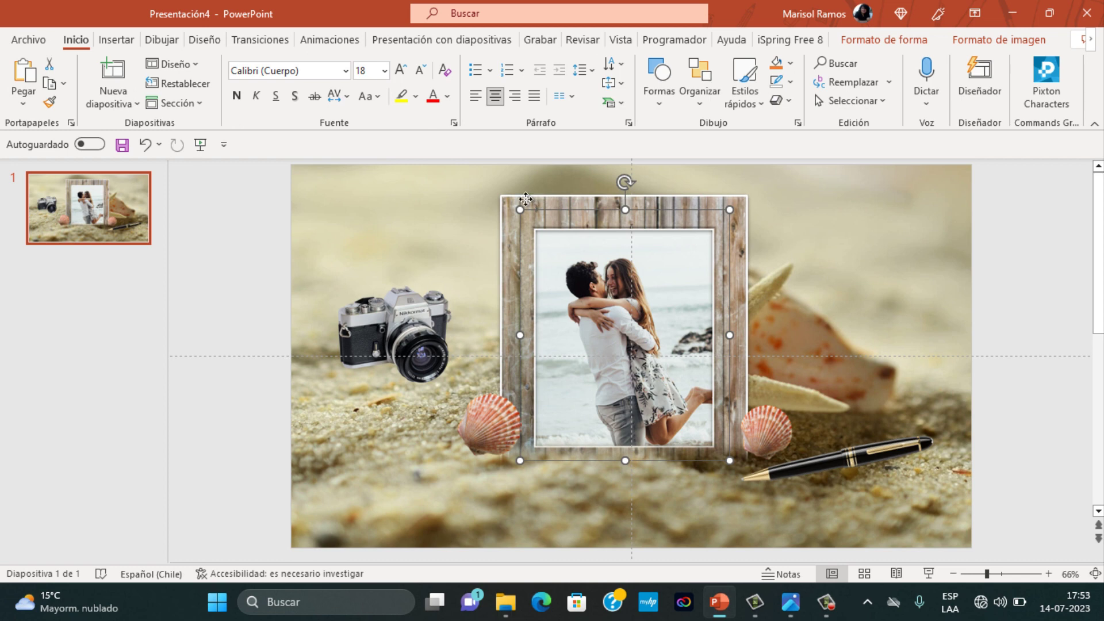
{"action": "left_click_drag", "start_coordinate": [627, 173], "coordinate": [637, 171]}
{"action": "left_click", "coordinate": [819, 270]}
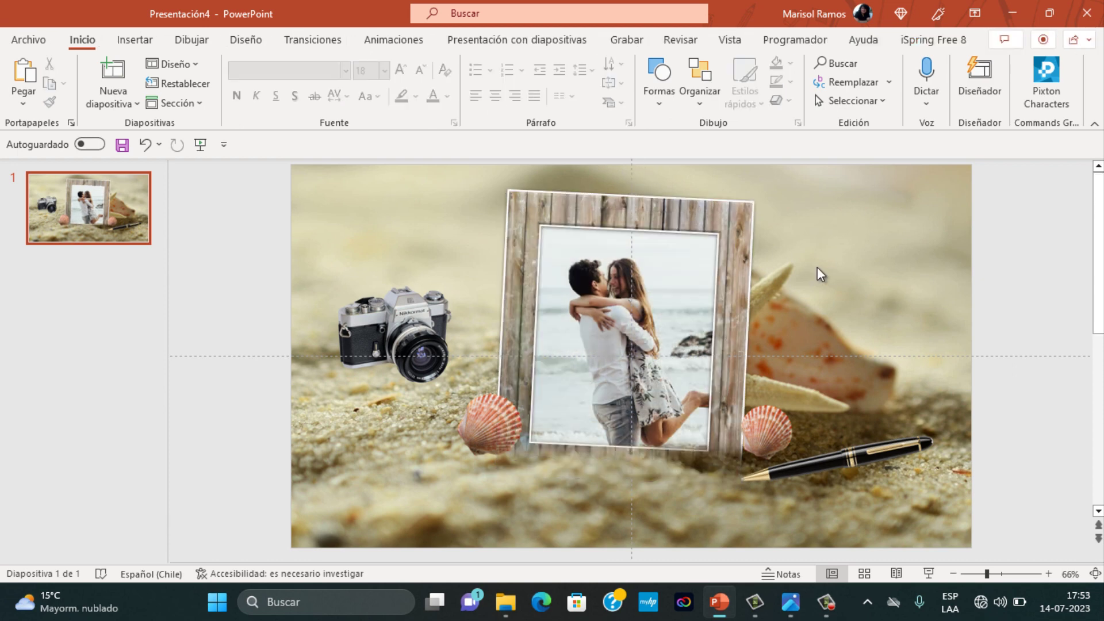
Step: Choose JPEG as the export file type and start Save As
{"action": "left_click", "coordinate": [19, 42]}
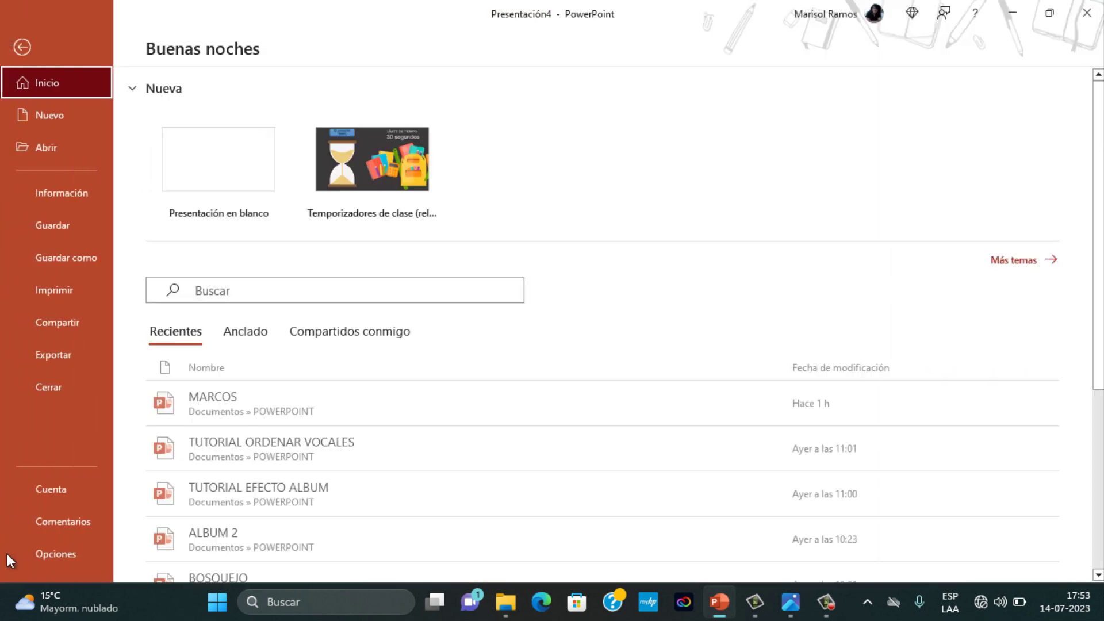
{"action": "left_click", "coordinate": [41, 353]}
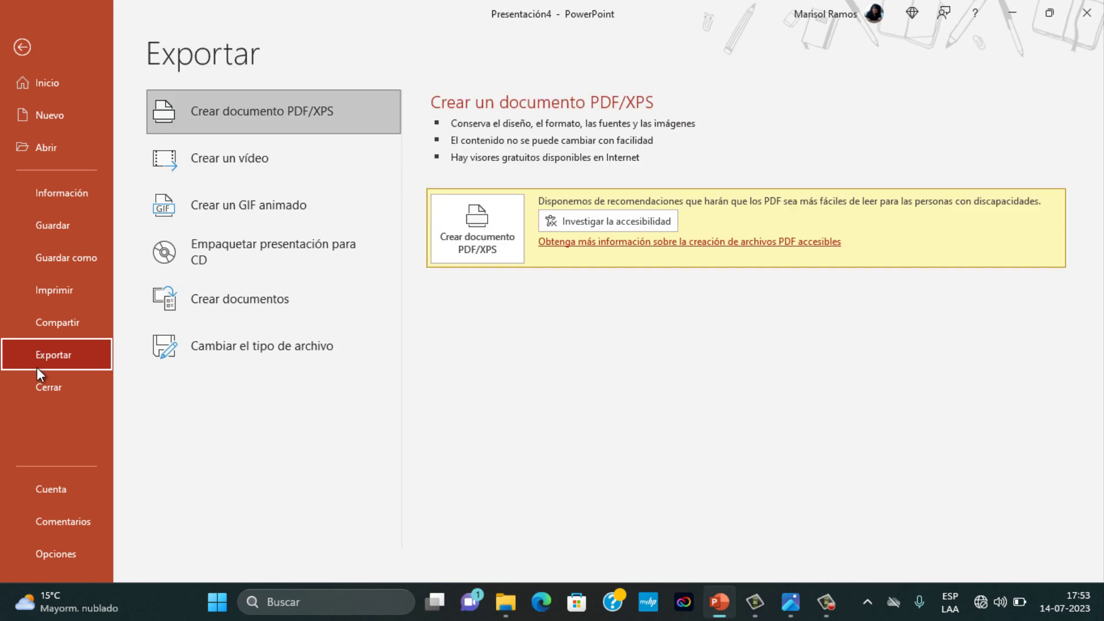
{"action": "left_click", "coordinate": [236, 351]}
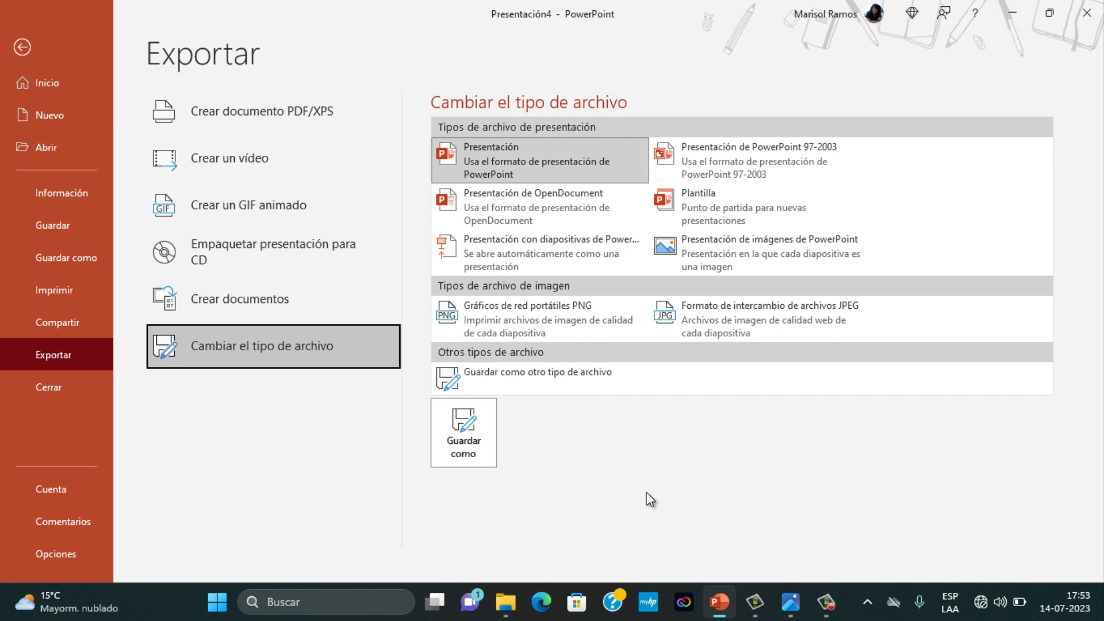
{"action": "left_click", "coordinate": [737, 325]}
{"action": "left_click", "coordinate": [460, 437]}
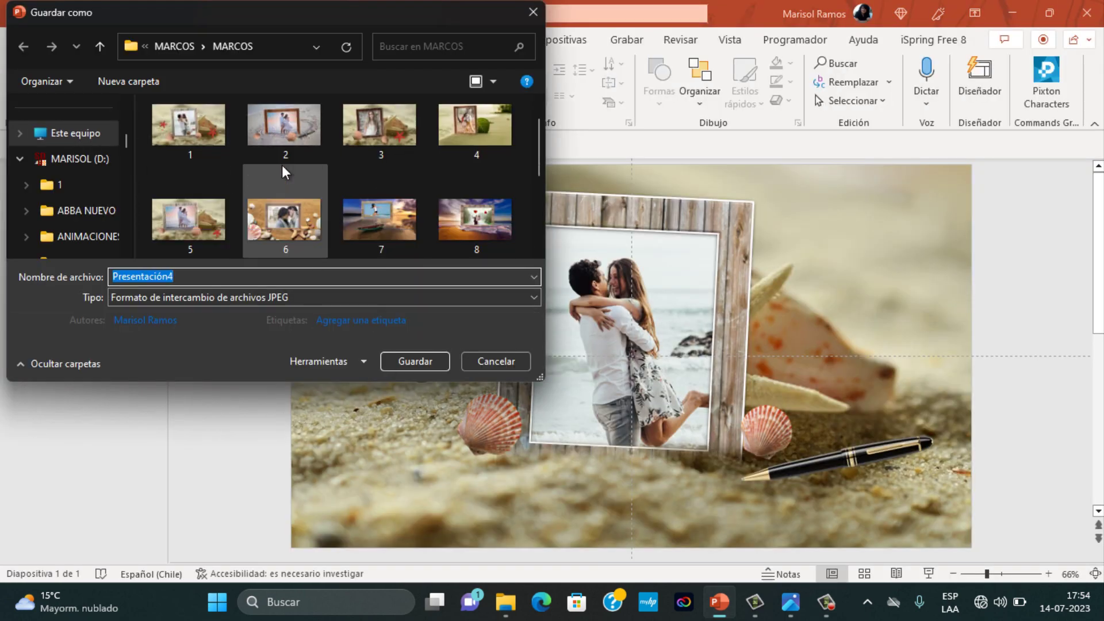
Step: Save the image as '14' in MARCOS, exporting only the current slide
{"action": "scroll", "coordinate": [283, 171], "scroll_direction": "down", "scroll_amount": 3}
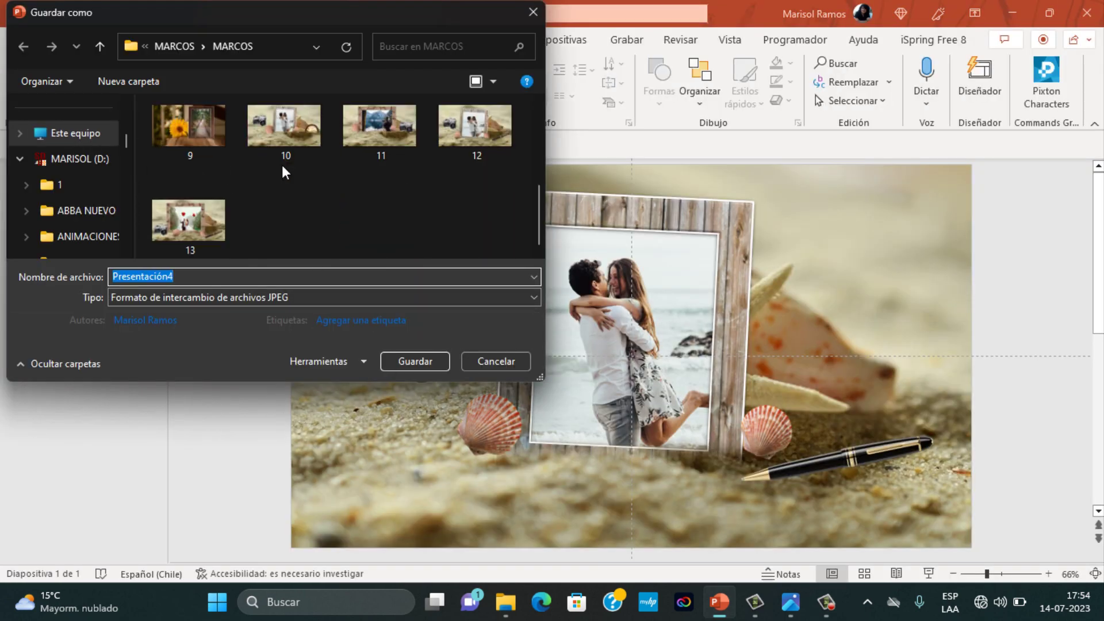
{"action": "left_click", "coordinate": [205, 276]}
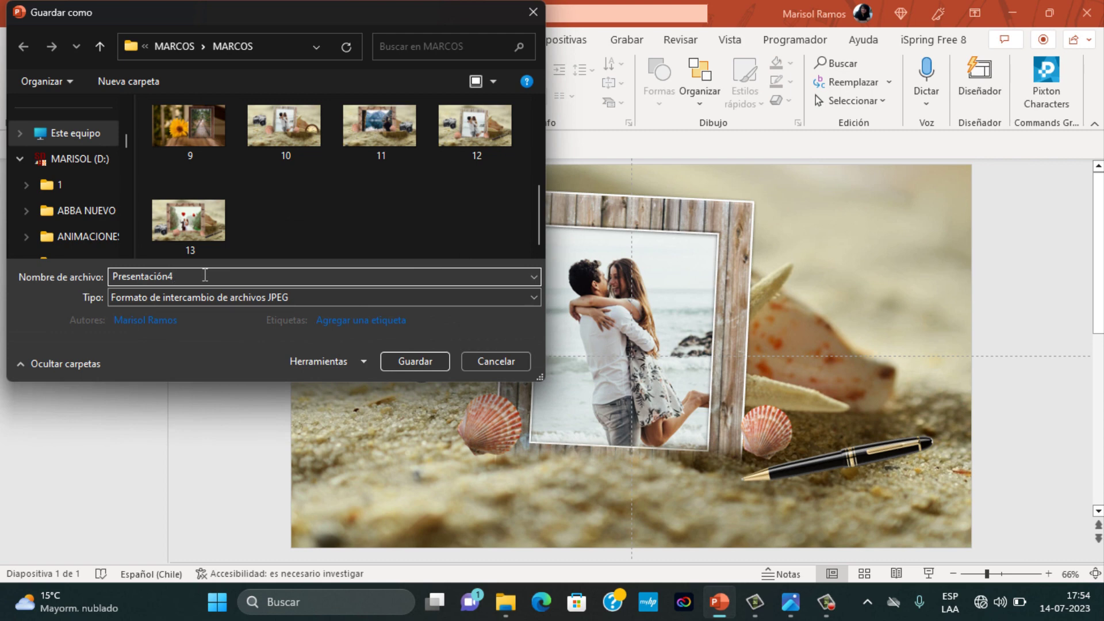
{"action": "key", "text": "BackSpace"}
{"action": "key", "text": "BackSpace"}
{"action": "key", "text": "BackSpace"}
{"action": "type", "text": "14"}
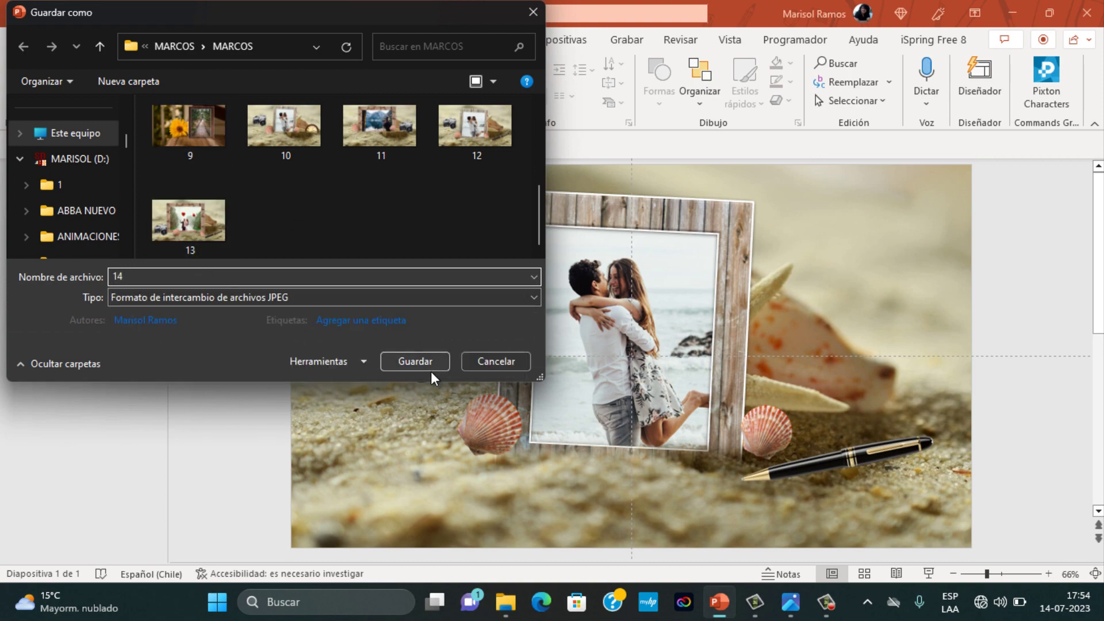
{"action": "left_click", "coordinate": [417, 364]}
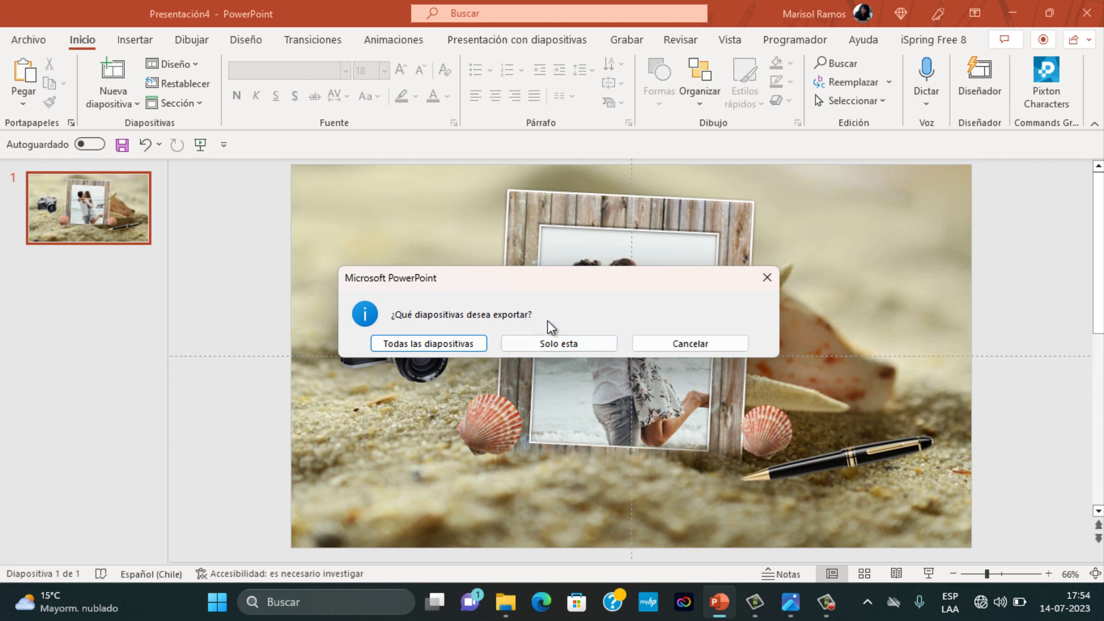
{"action": "left_click", "coordinate": [566, 347]}
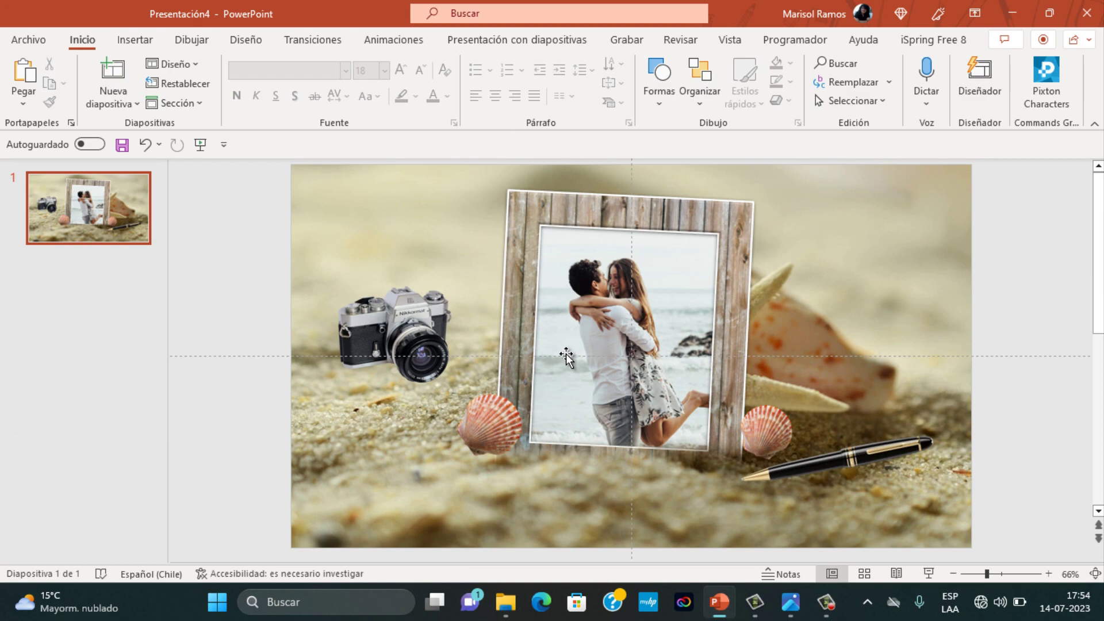
{"action": "mouse_move", "coordinate": [505, 602]}
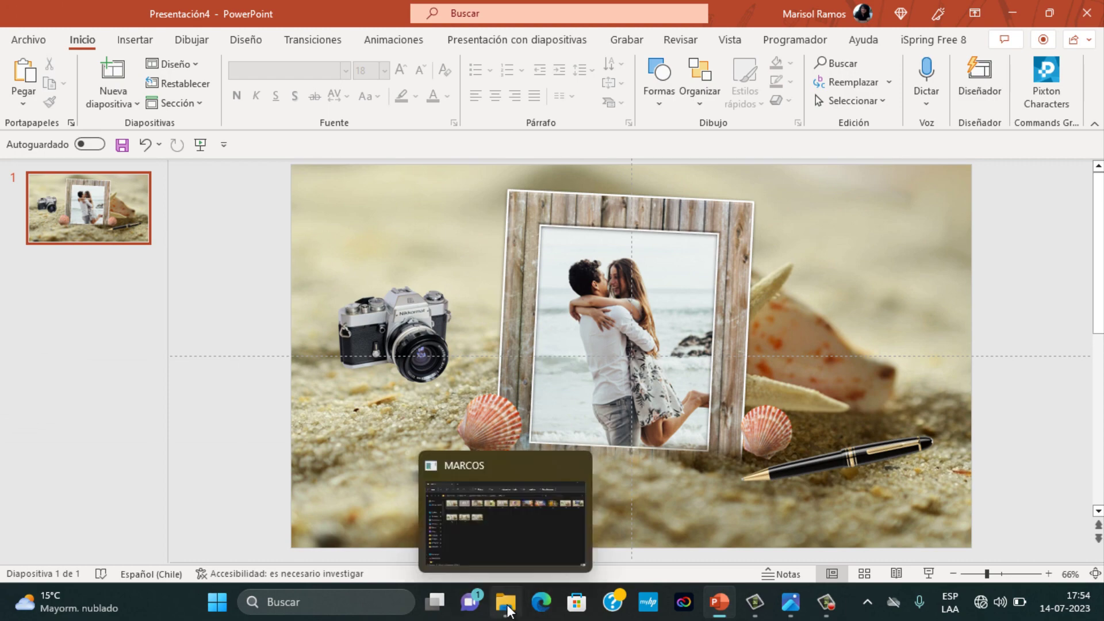
{"action": "left_click", "coordinate": [498, 546]}
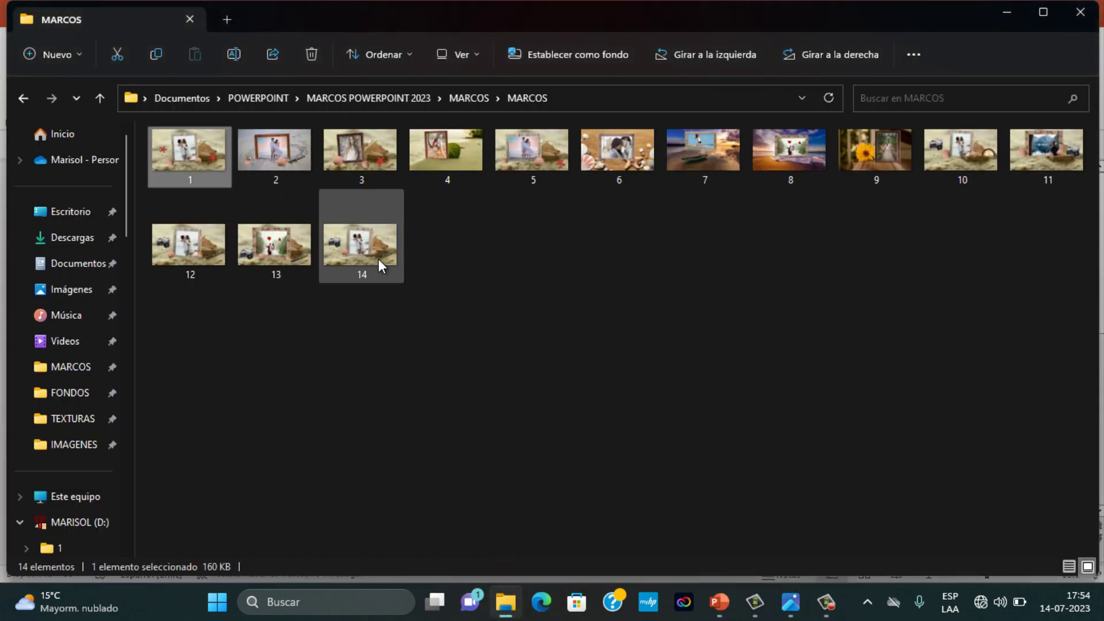
{"action": "key", "text": "Return"}
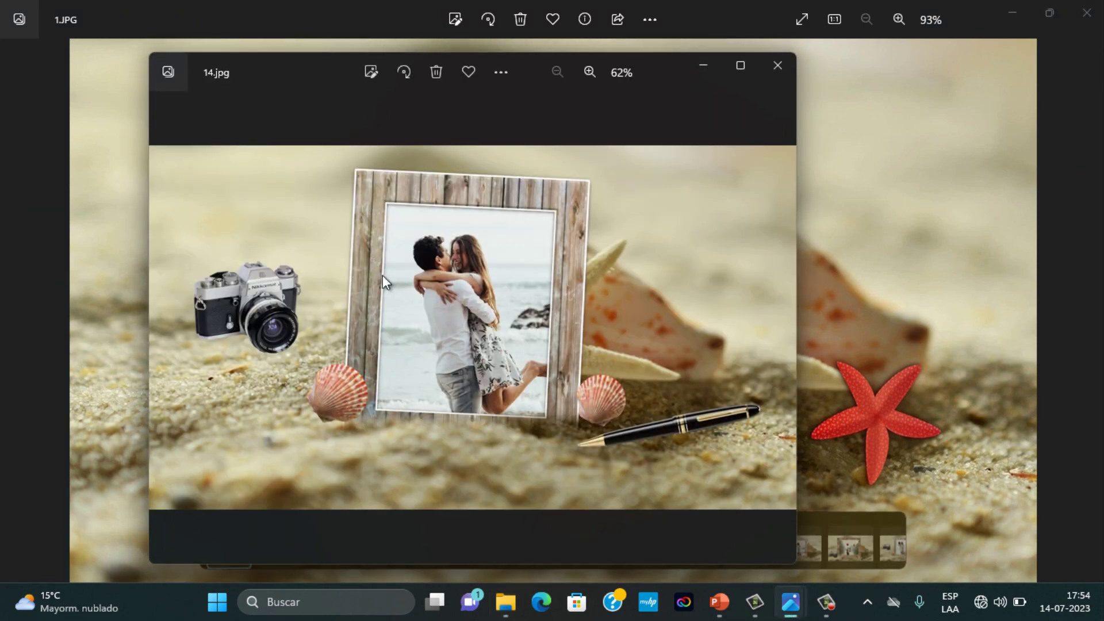
{"action": "left_click", "coordinate": [1096, 23]}
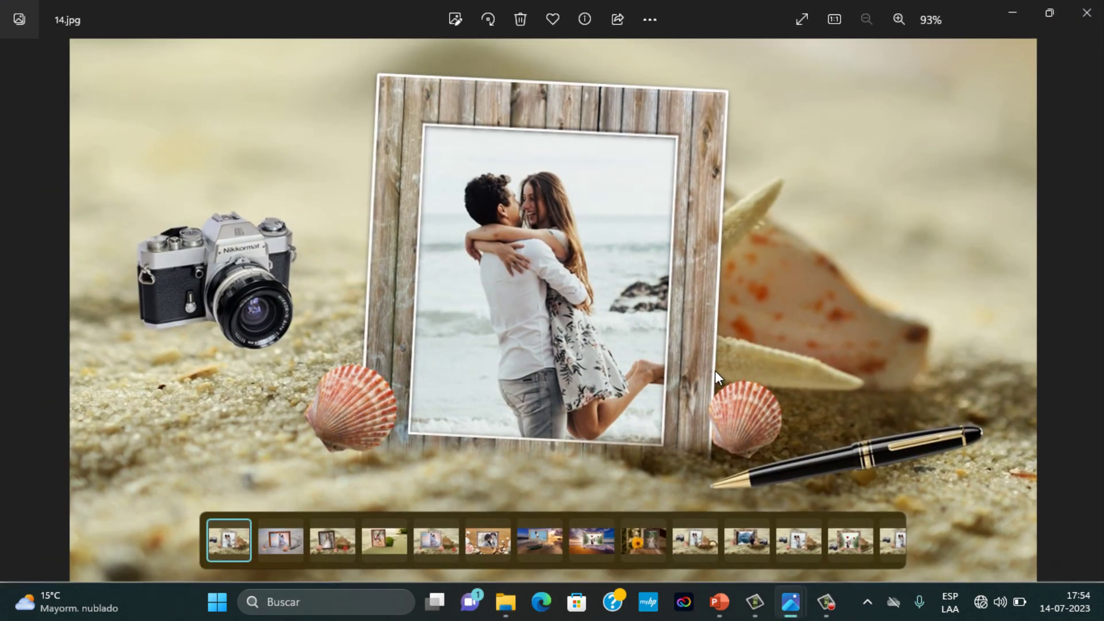
{"action": "left_click", "coordinate": [740, 69]}
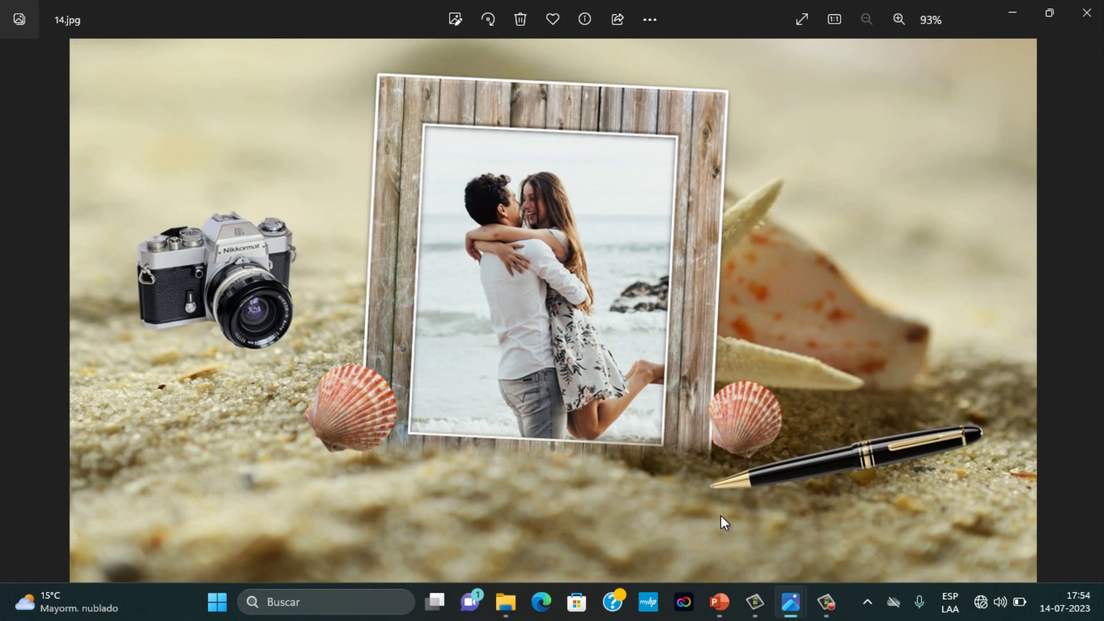
{"action": "left_click", "coordinate": [719, 602]}
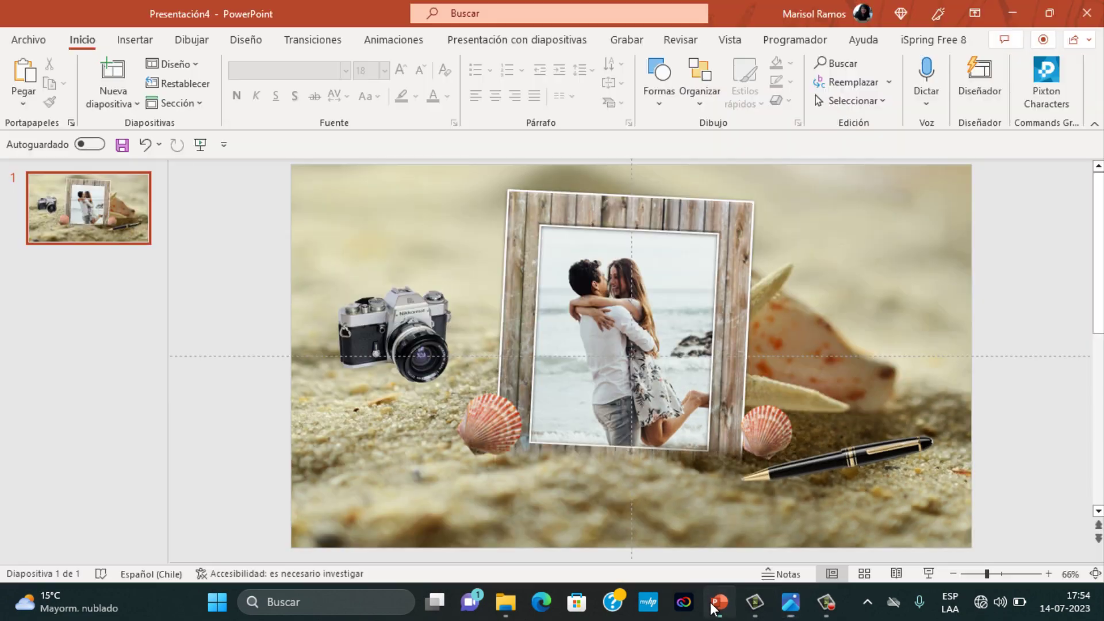
Step: Duplicate slide 1 to make a second beach slide
{"action": "right_click", "coordinate": [76, 212]}
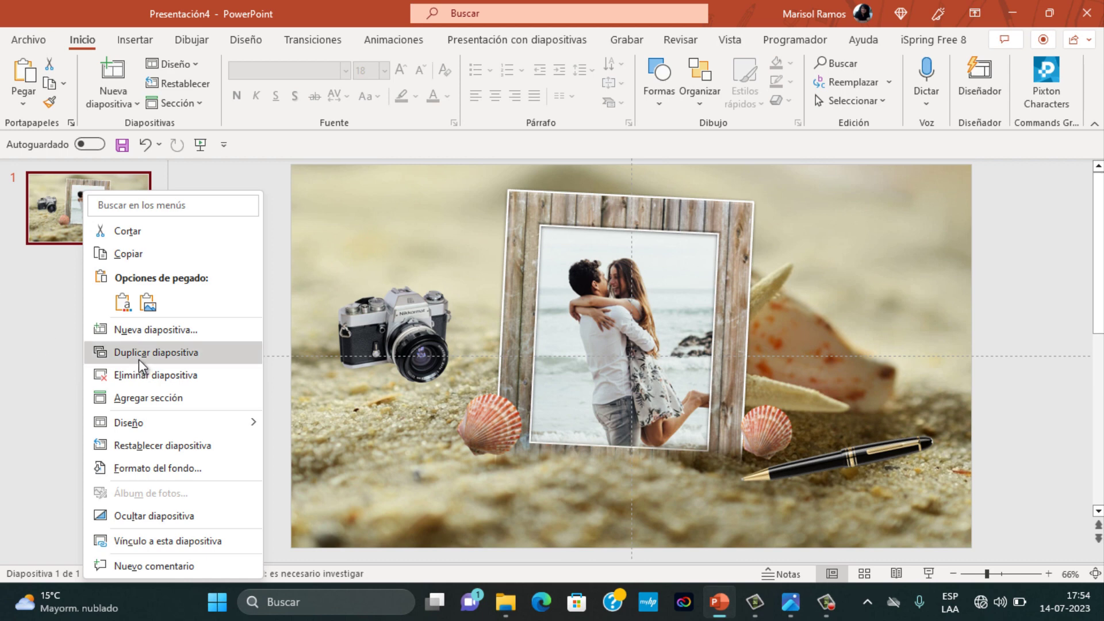
{"action": "key", "text": "Escape"}
{"action": "key", "text": "ctrl+v"}
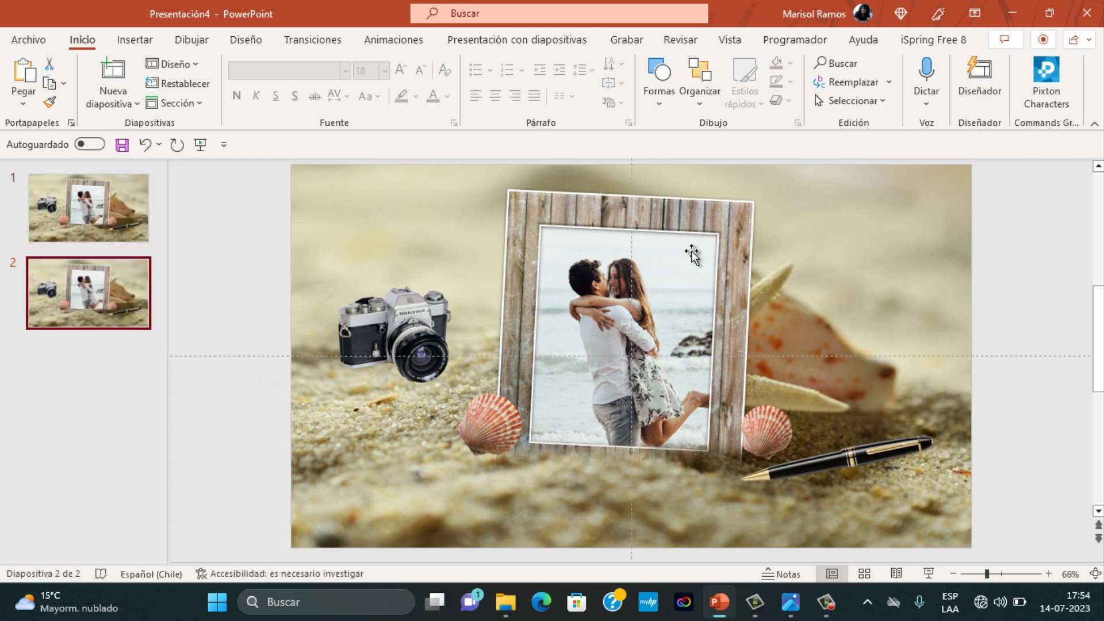
Step: Fill the new slide's frame with wood texture 5 from the TEXTURAS folder
{"action": "left_click", "coordinate": [541, 204]}
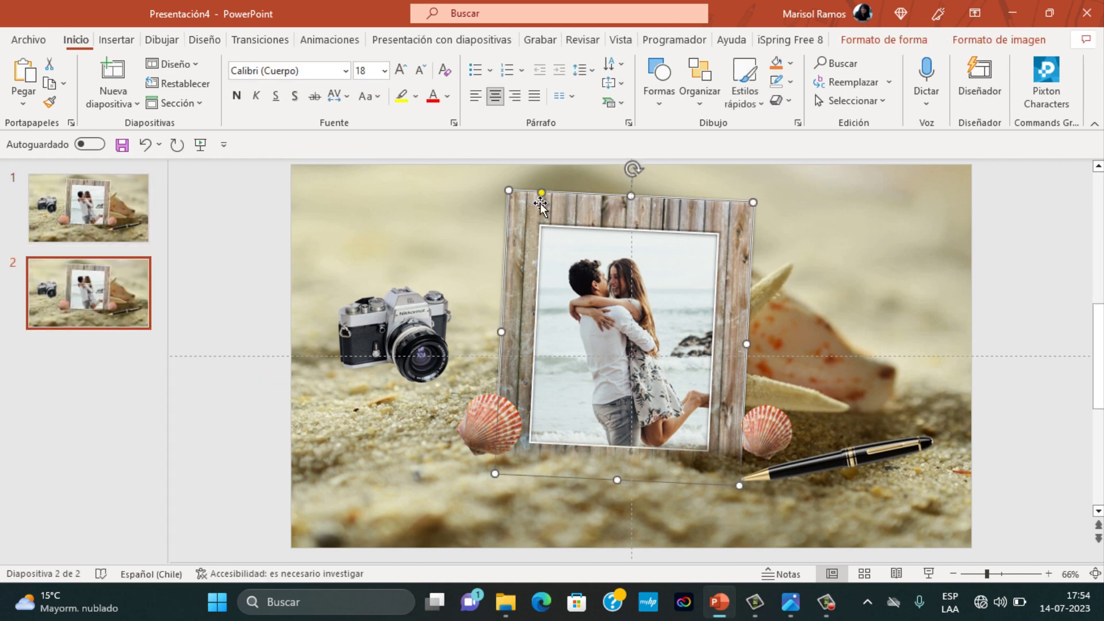
{"action": "left_click", "coordinate": [865, 41]}
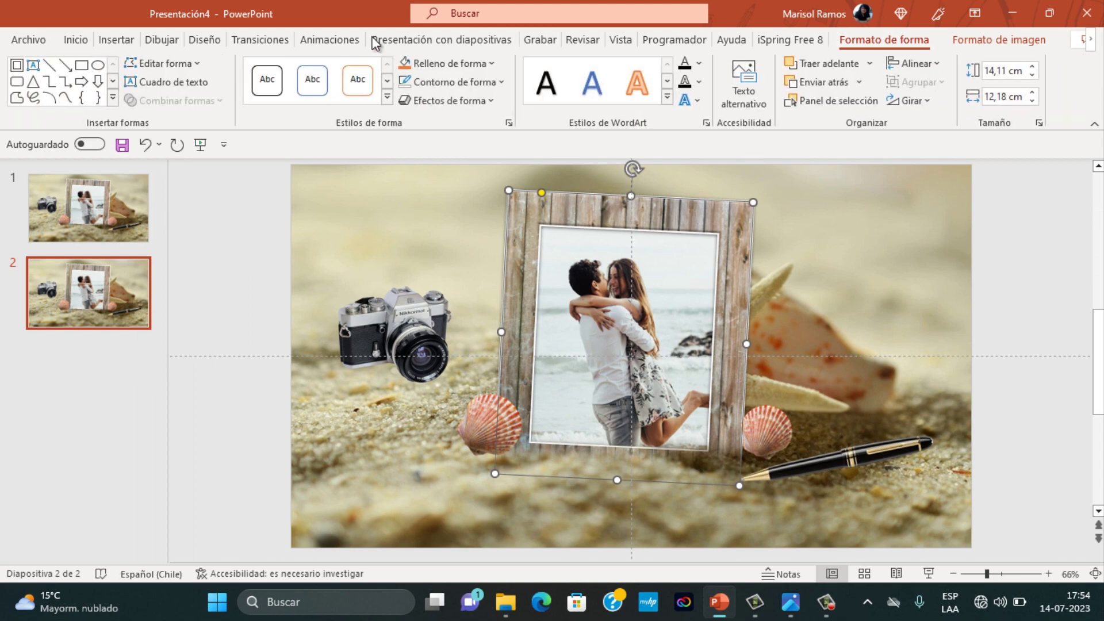
{"action": "left_click", "coordinate": [492, 64]}
{"action": "left_click", "coordinate": [450, 314]}
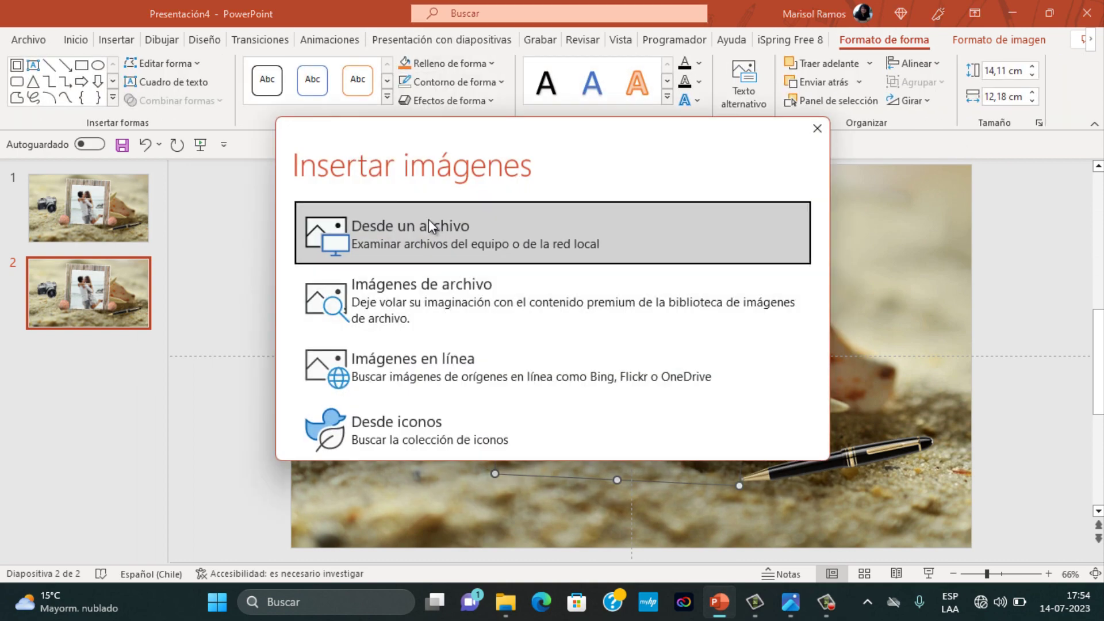
{"action": "left_click", "coordinate": [423, 236]}
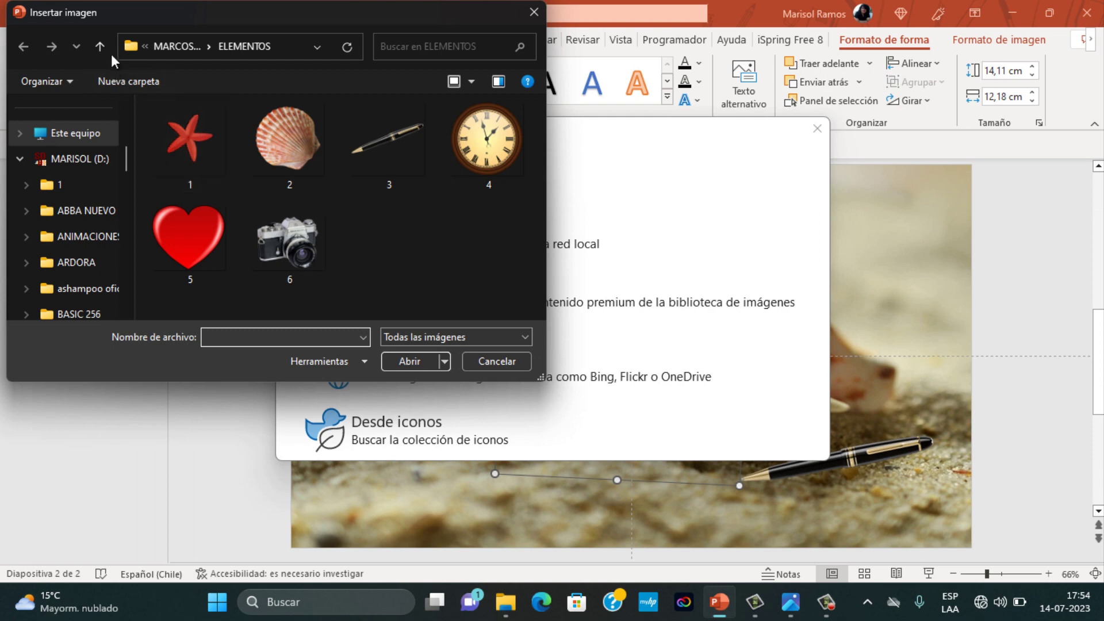
{"action": "left_click", "coordinate": [101, 50]}
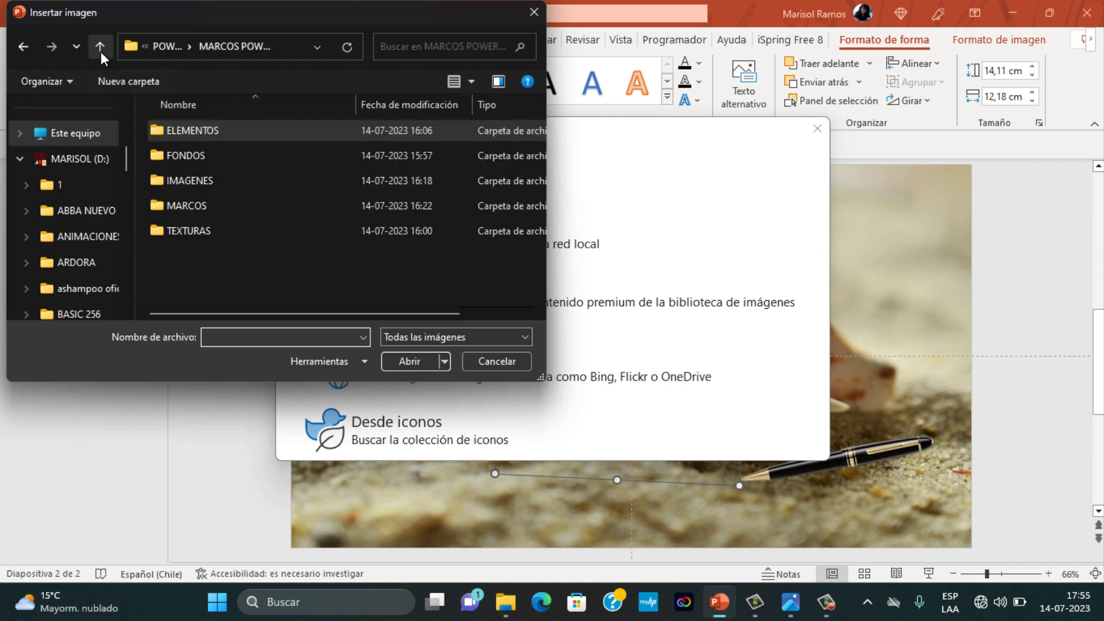
{"action": "double_click", "coordinate": [175, 230]}
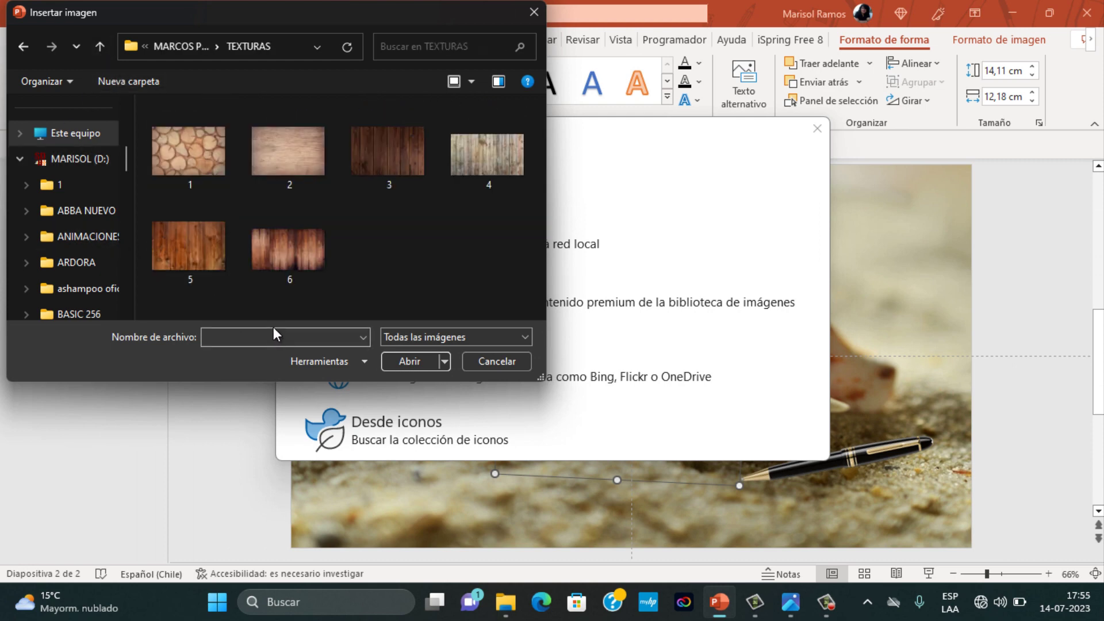
{"action": "left_click", "coordinate": [184, 241]}
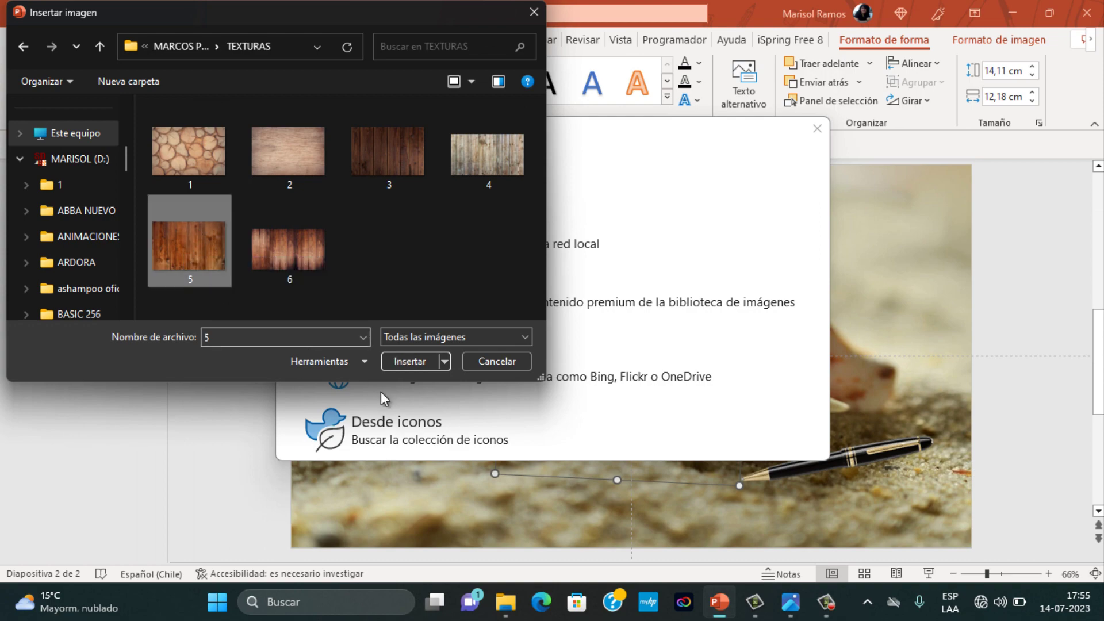
{"action": "left_click", "coordinate": [410, 364]}
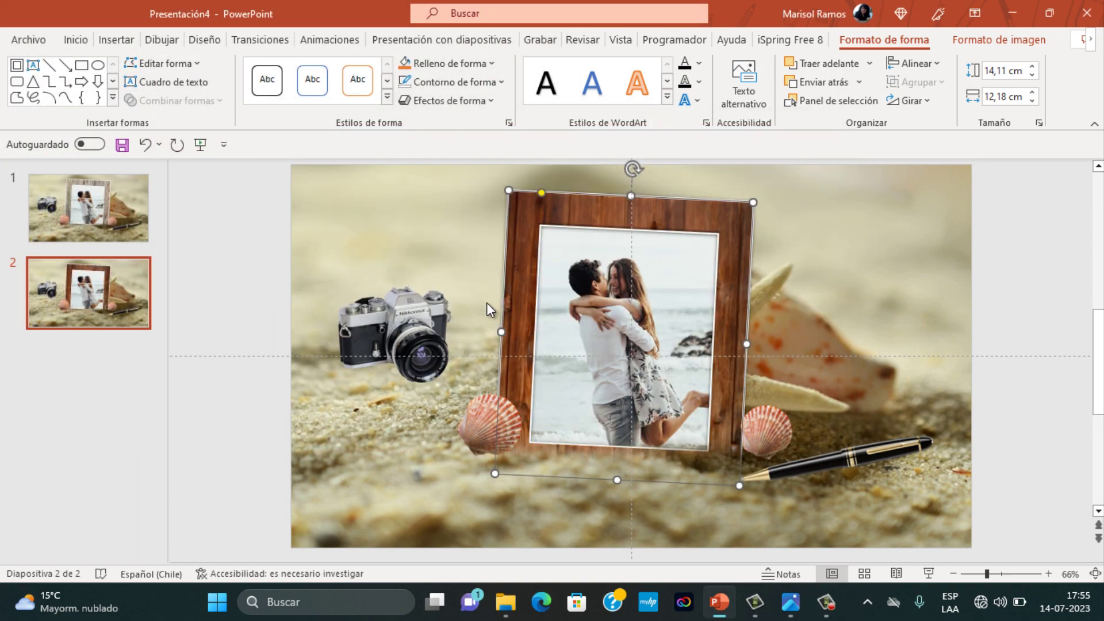
Step: Widen the wooden frame to 16,99 cm on both sides and straighten it upright
{"action": "left_click_drag", "start_coordinate": [499, 329], "coordinate": [443, 332]}
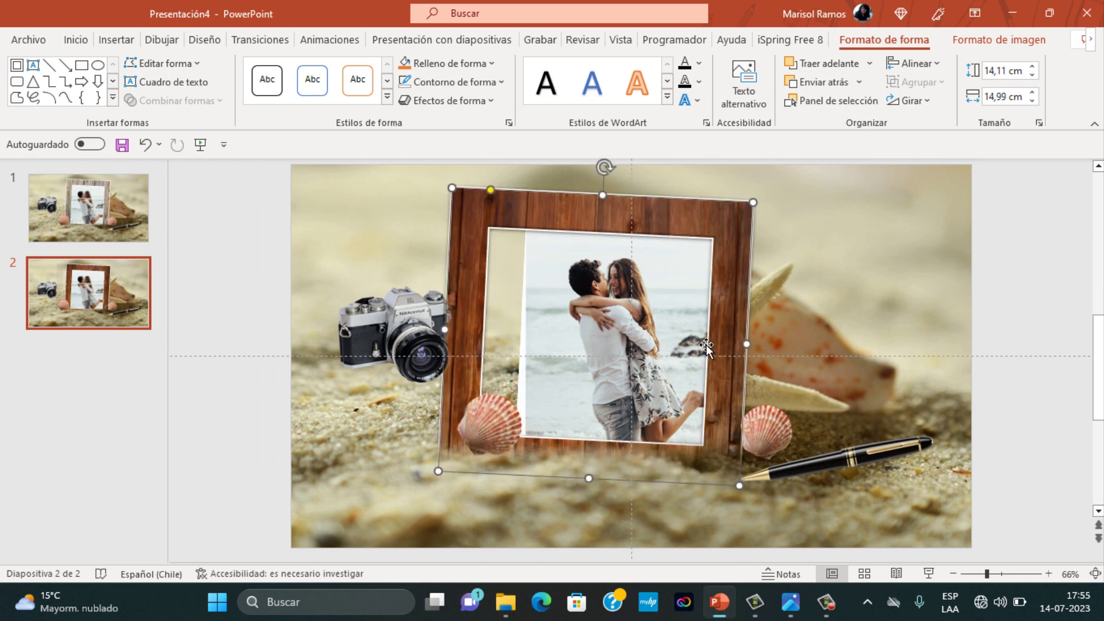
{"action": "left_click_drag", "start_coordinate": [746, 339], "coordinate": [788, 340]}
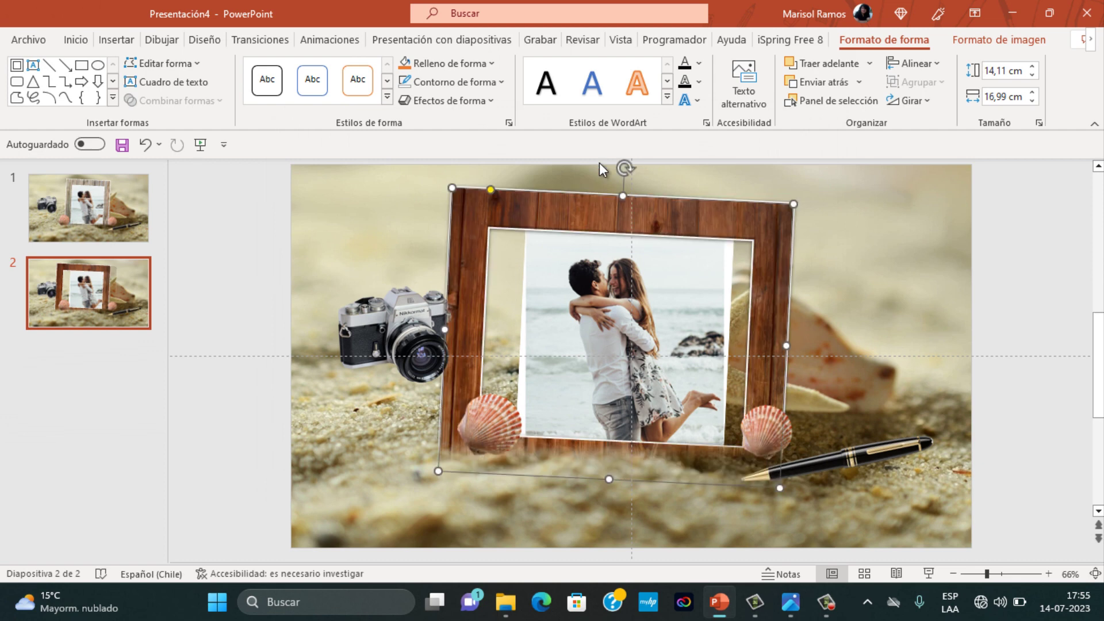
{"action": "mouse_move", "coordinate": [624, 168]}
{"action": "left_mouse_down"}
{"action": "mouse_move", "coordinate": [615, 165]}
{"action": "mouse_move", "coordinate": [624, 181]}
{"action": "left_mouse_up"}
Step: Widen the inner photo shape on both sides to 15,21 cm
{"action": "left_click", "coordinate": [611, 265]}
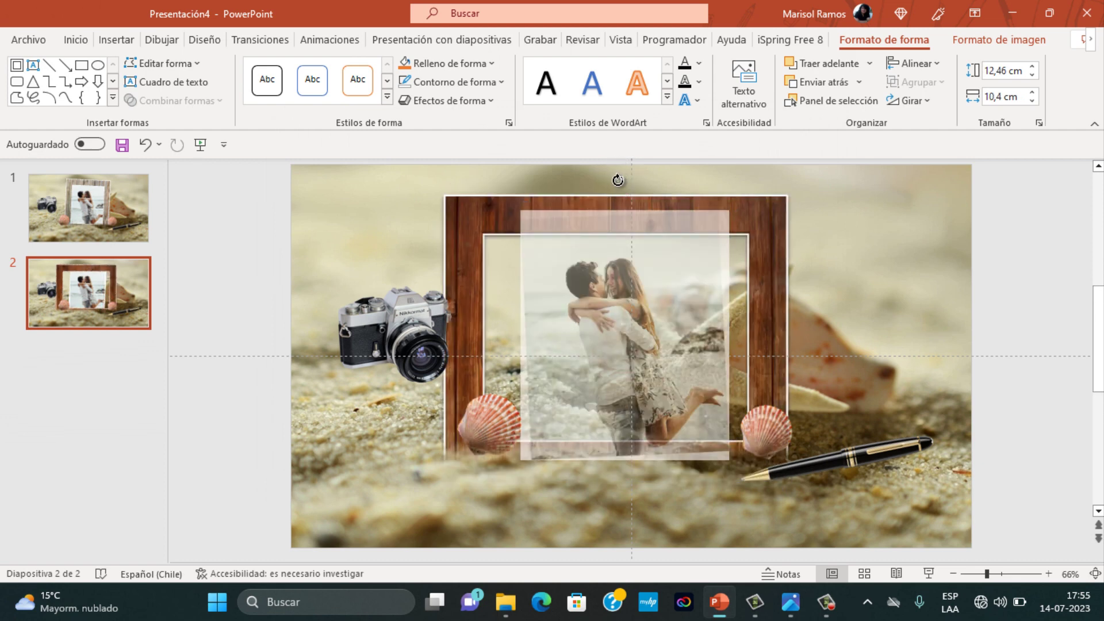
{"action": "left_click_drag", "start_coordinate": [517, 335], "coordinate": [463, 335]}
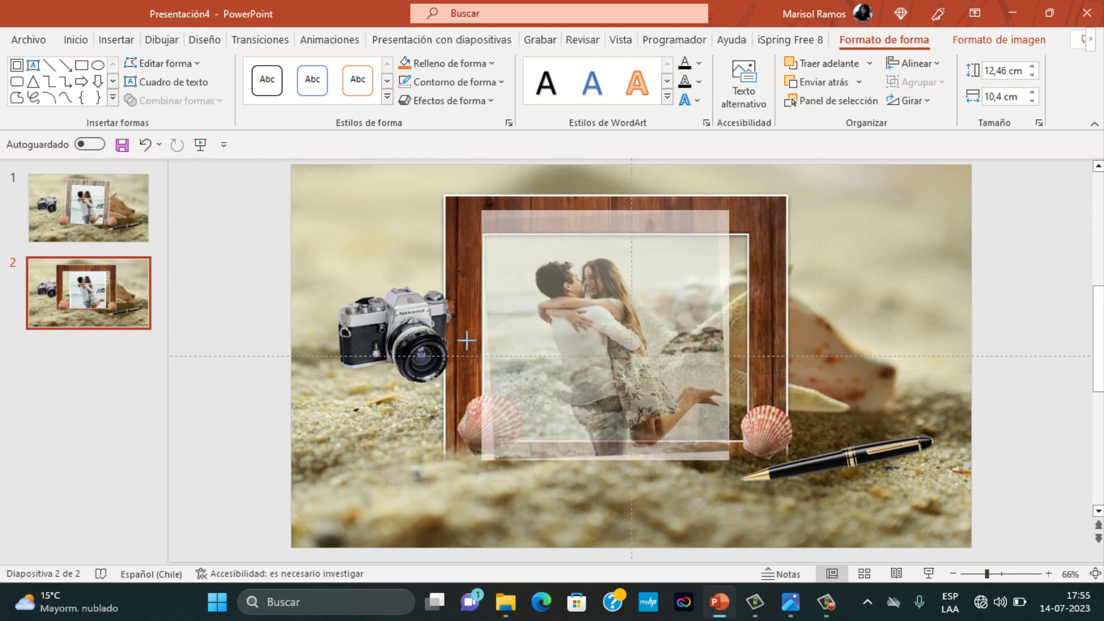
{"action": "left_click_drag", "start_coordinate": [726, 335], "coordinate": [770, 335]}
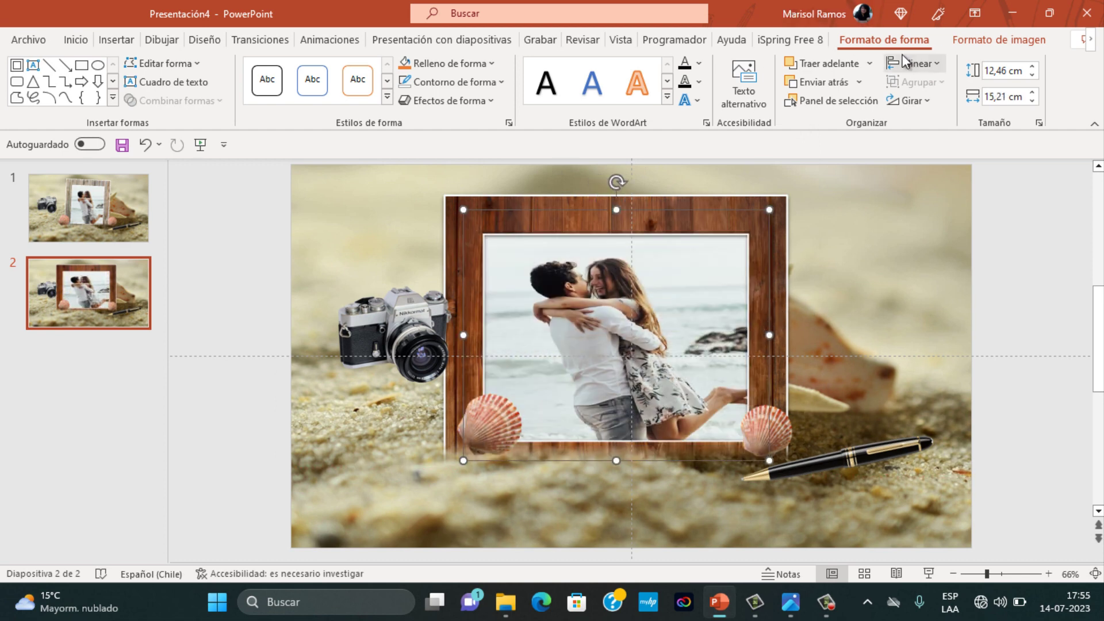
Step: Fill the inner shape with photo 8 from IMAGENES, the couple among blue flowers
{"action": "left_click", "coordinate": [492, 62]}
{"action": "left_click", "coordinate": [445, 311]}
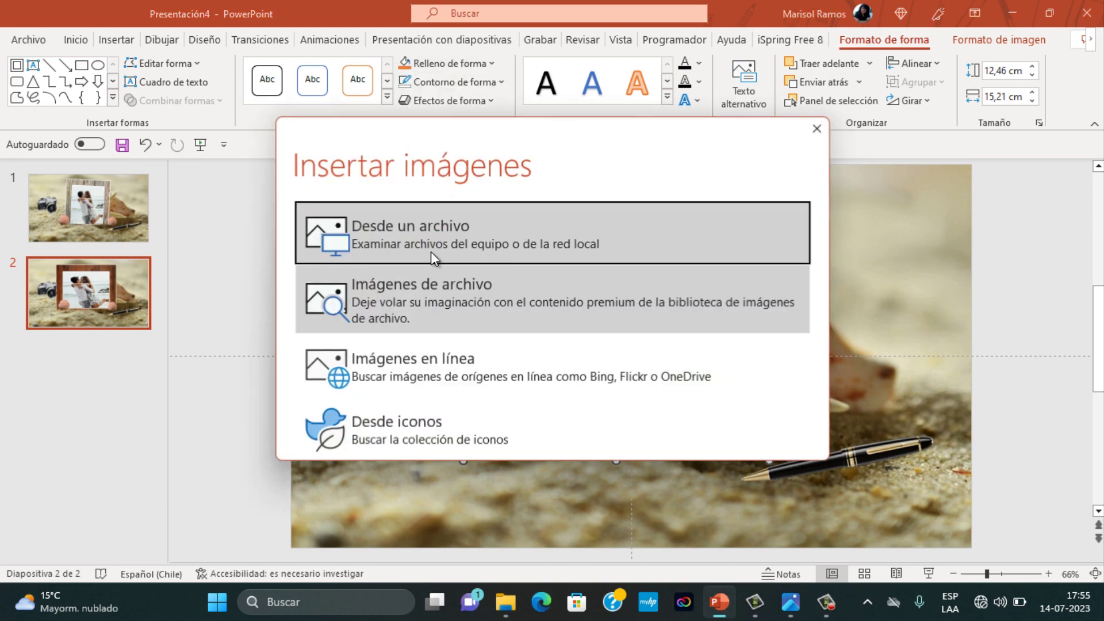
{"action": "left_click", "coordinate": [419, 232]}
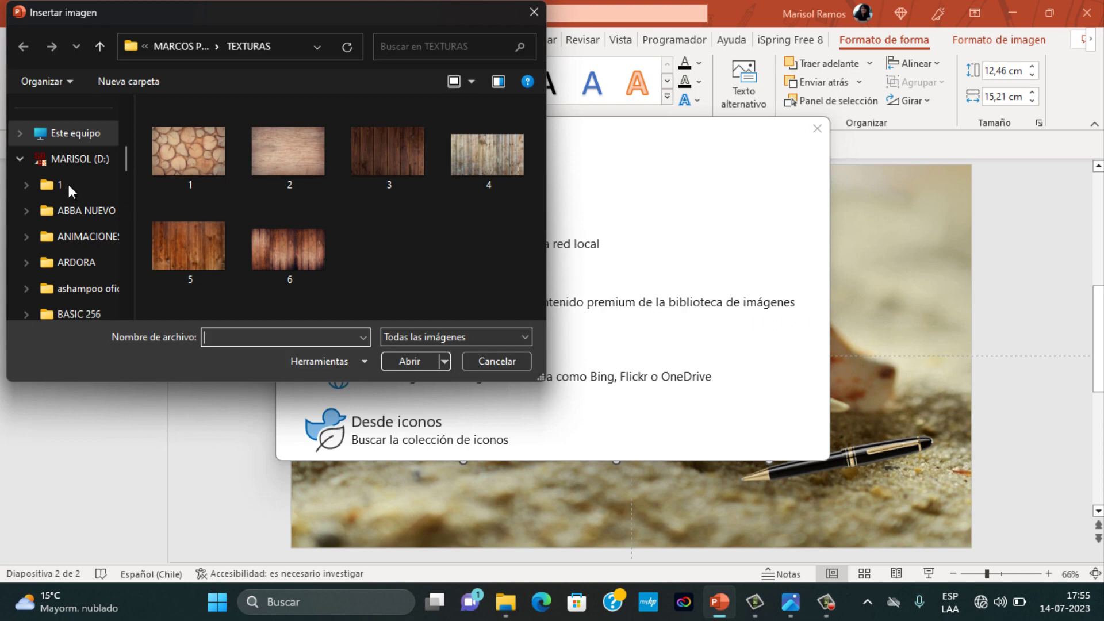
{"action": "left_click", "coordinate": [99, 46]}
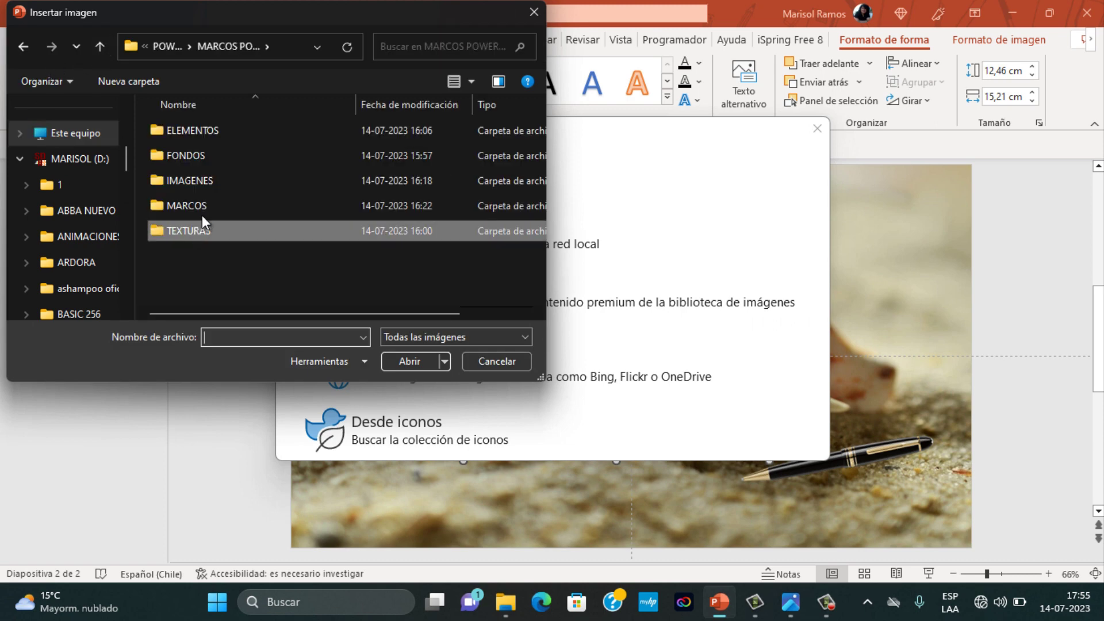
{"action": "double_click", "coordinate": [188, 176]}
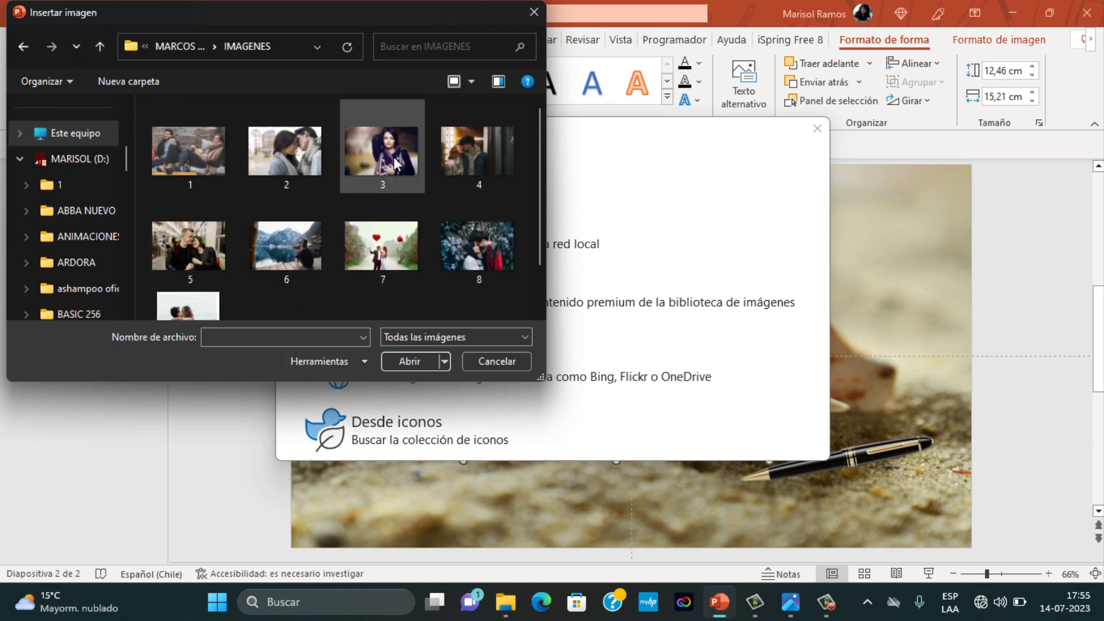
{"action": "scroll", "coordinate": [393, 157], "scroll_direction": "down", "scroll_amount": 2}
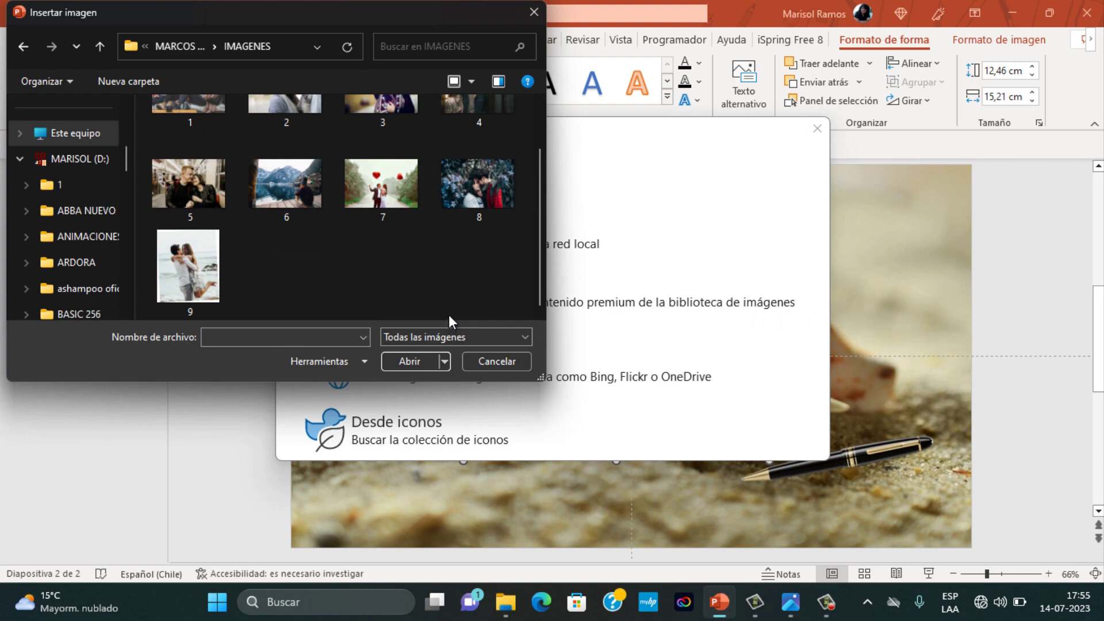
{"action": "left_click", "coordinate": [464, 174]}
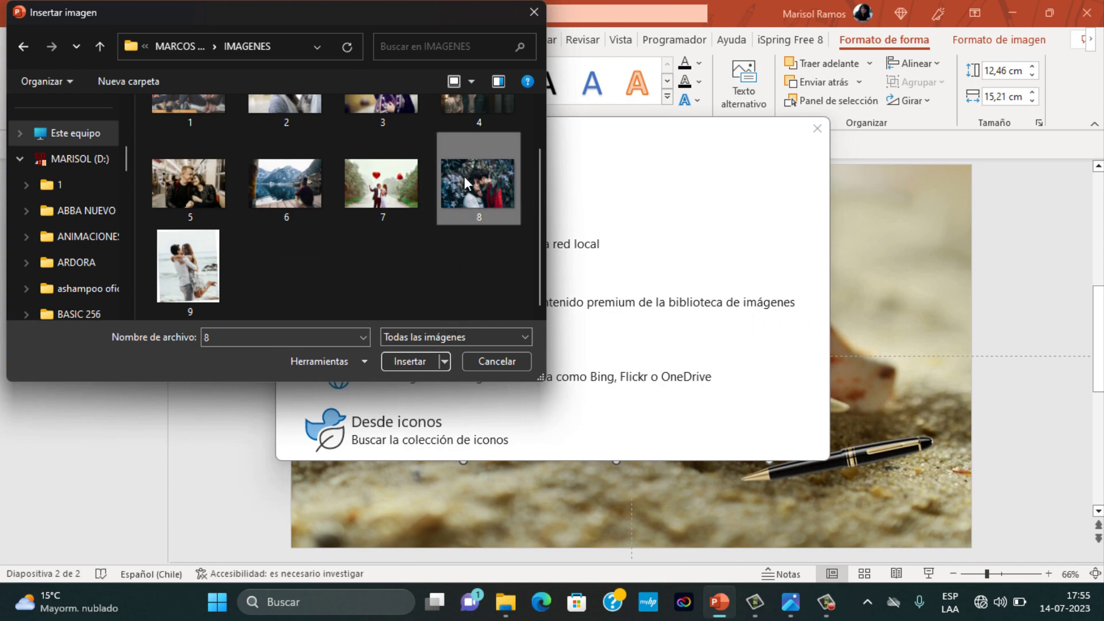
{"action": "left_click", "coordinate": [409, 362]}
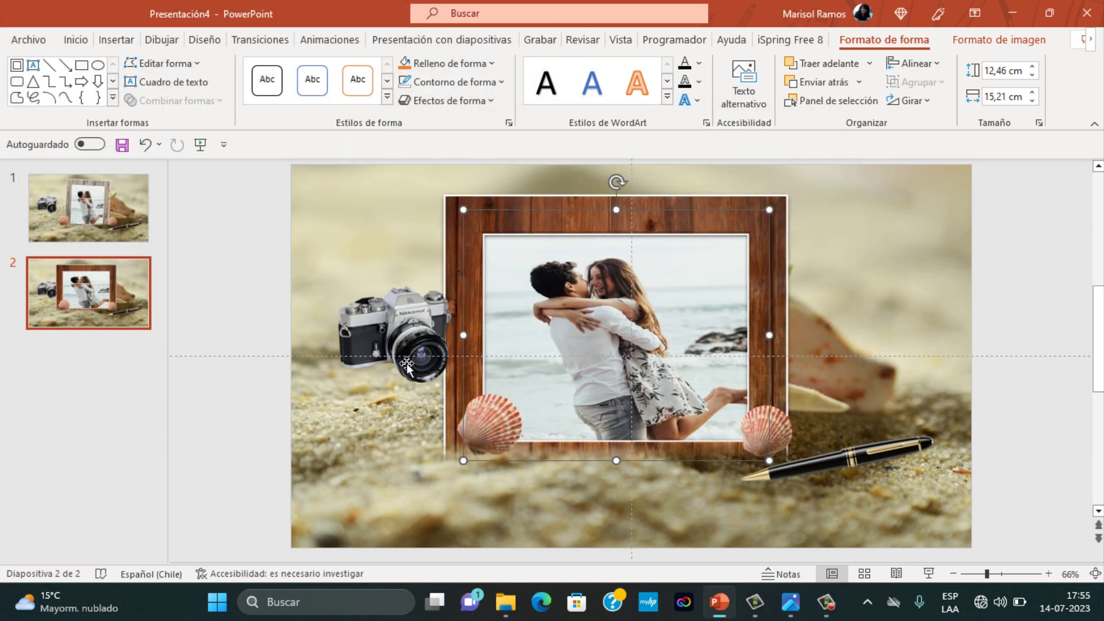
Step: Reposition both seashells and the pen around the frame, and shift the camera left
{"action": "left_click_drag", "start_coordinate": [593, 318], "coordinate": [589, 316]}
{"action": "mouse_move", "coordinate": [505, 419]}
{"action": "left_mouse_down"}
{"action": "mouse_move", "coordinate": [431, 448]}
{"action": "mouse_move", "coordinate": [420, 408]}
{"action": "mouse_move", "coordinate": [388, 397]}
{"action": "left_mouse_up"}
{"action": "left_click", "coordinate": [765, 432]}
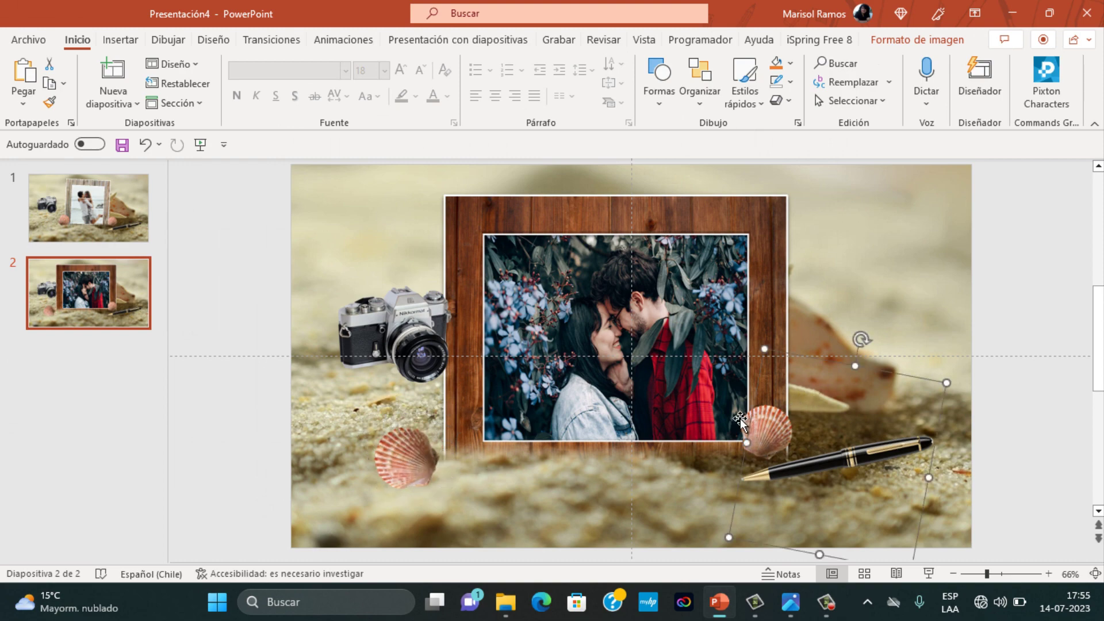
{"action": "left_click_drag", "start_coordinate": [740, 418], "coordinate": [767, 397]}
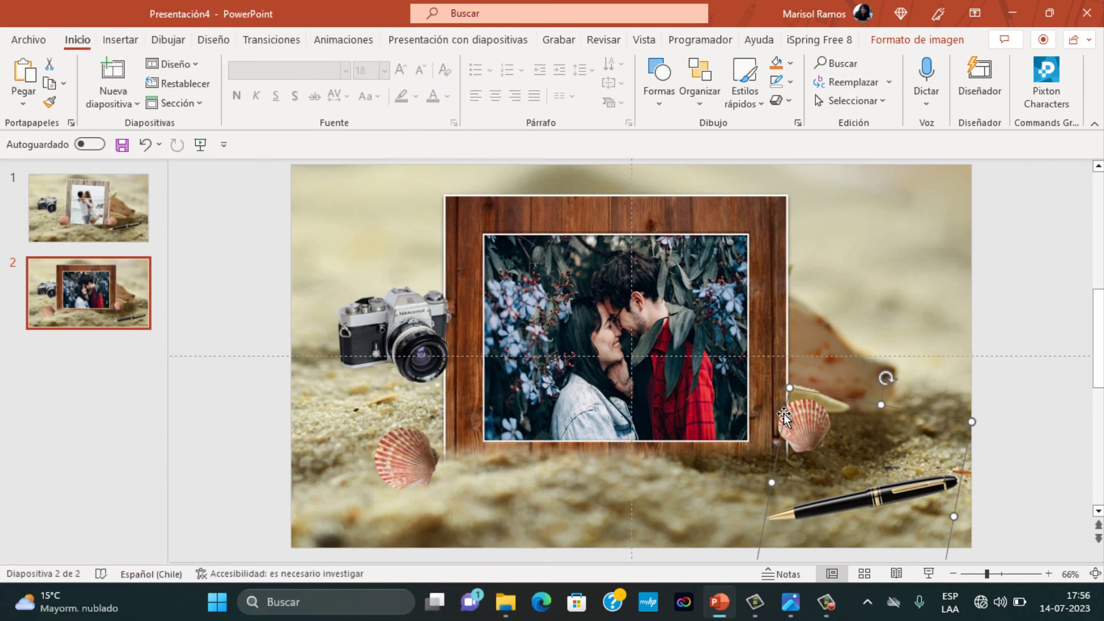
{"action": "left_click_drag", "start_coordinate": [820, 438], "coordinate": [841, 457]}
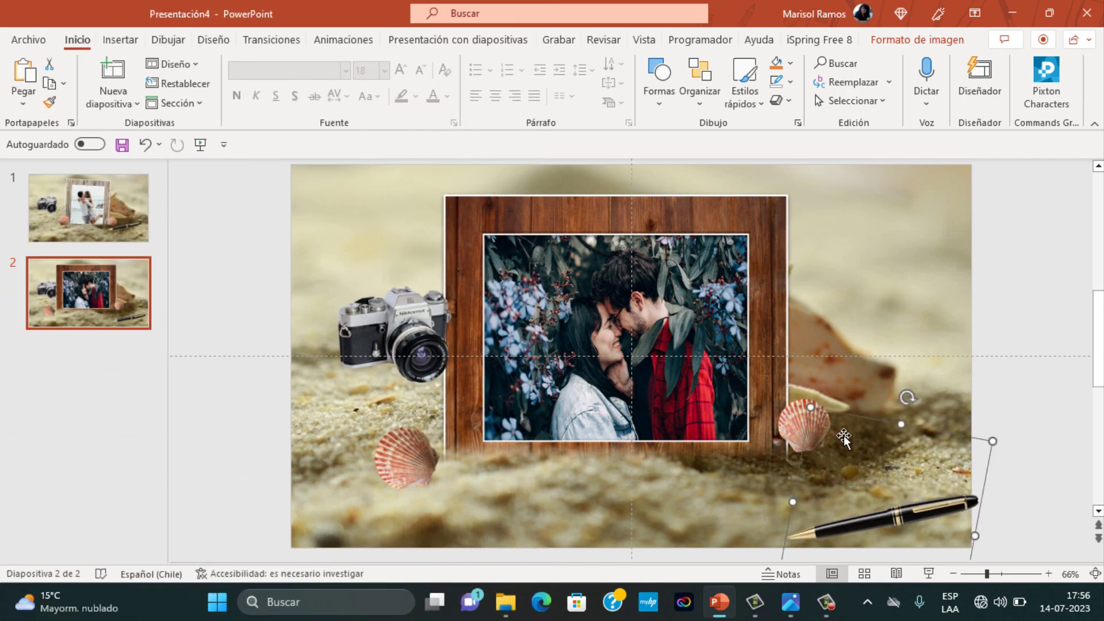
{"action": "left_click_drag", "start_coordinate": [788, 411], "coordinate": [772, 413]}
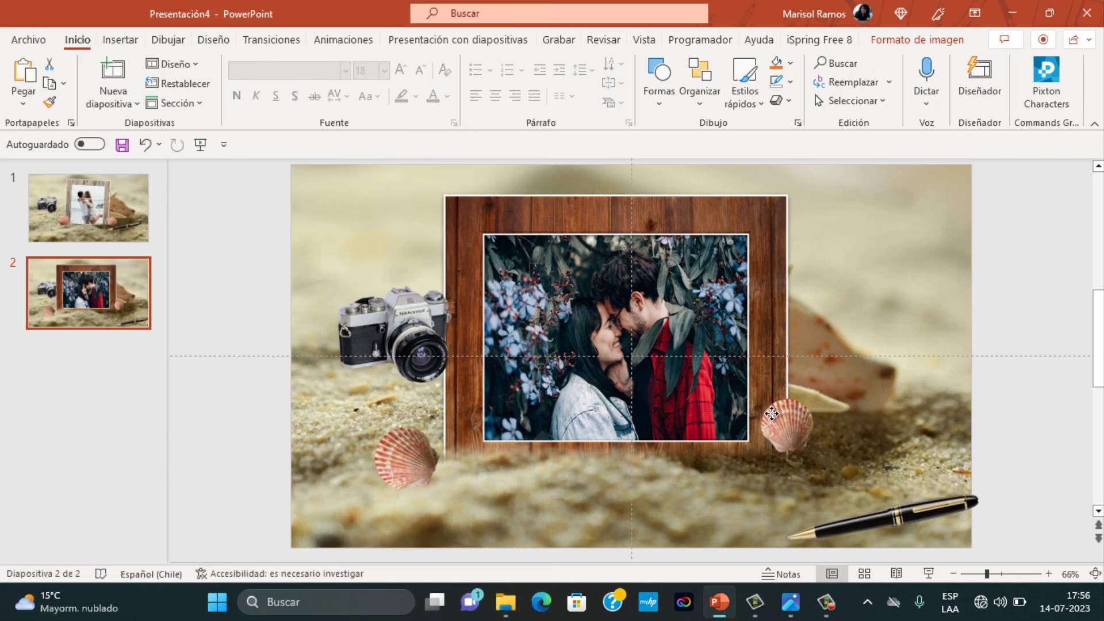
{"action": "left_click_drag", "start_coordinate": [391, 334], "coordinate": [363, 353]}
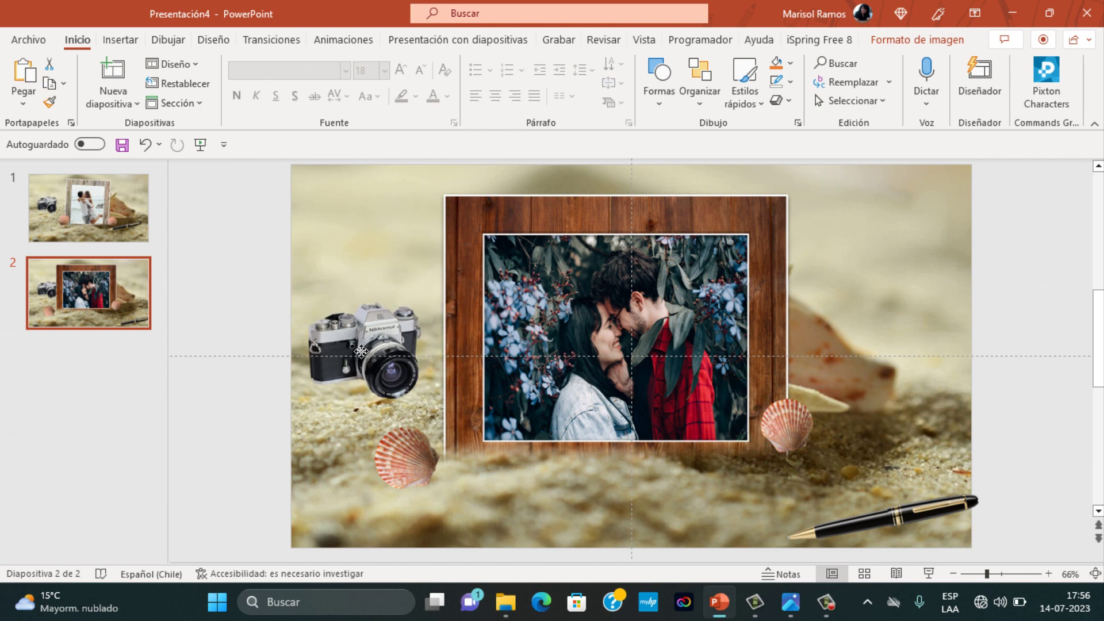
{"action": "left_click", "coordinate": [350, 208]}
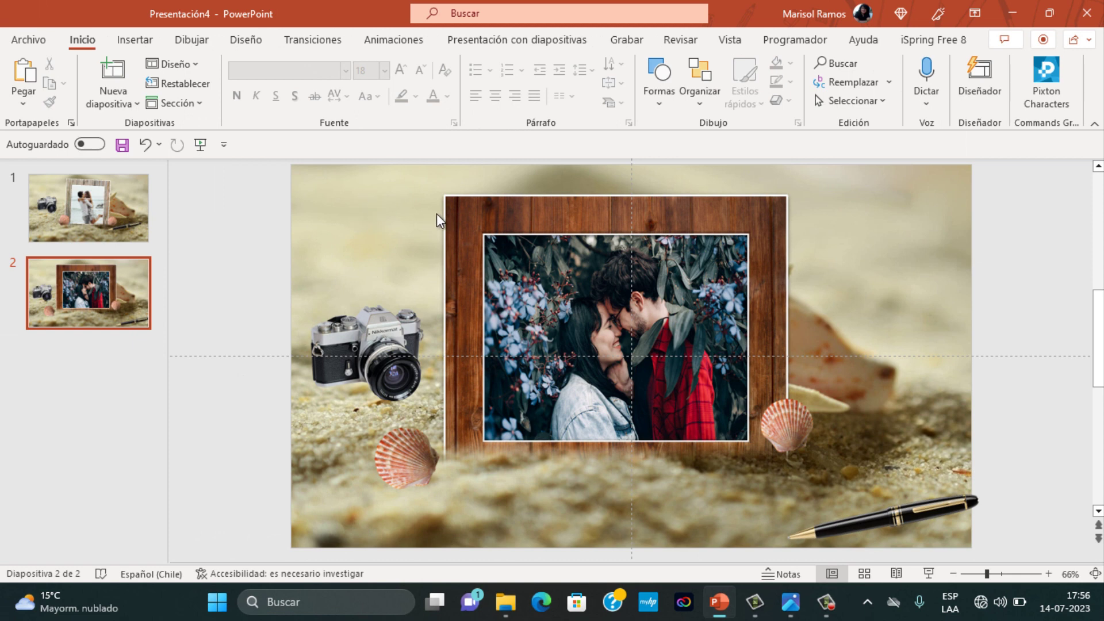
Step: Thin the wooden frame's border so the photo shows larger
{"action": "left_click", "coordinate": [451, 216]}
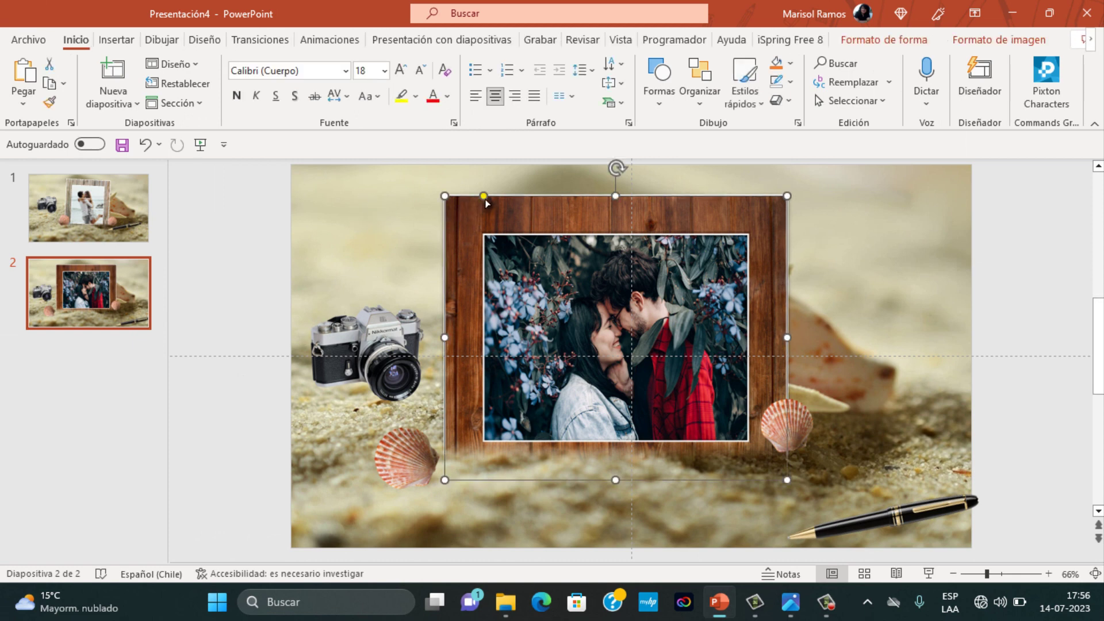
{"action": "left_click_drag", "start_coordinate": [484, 197], "coordinate": [471, 197]}
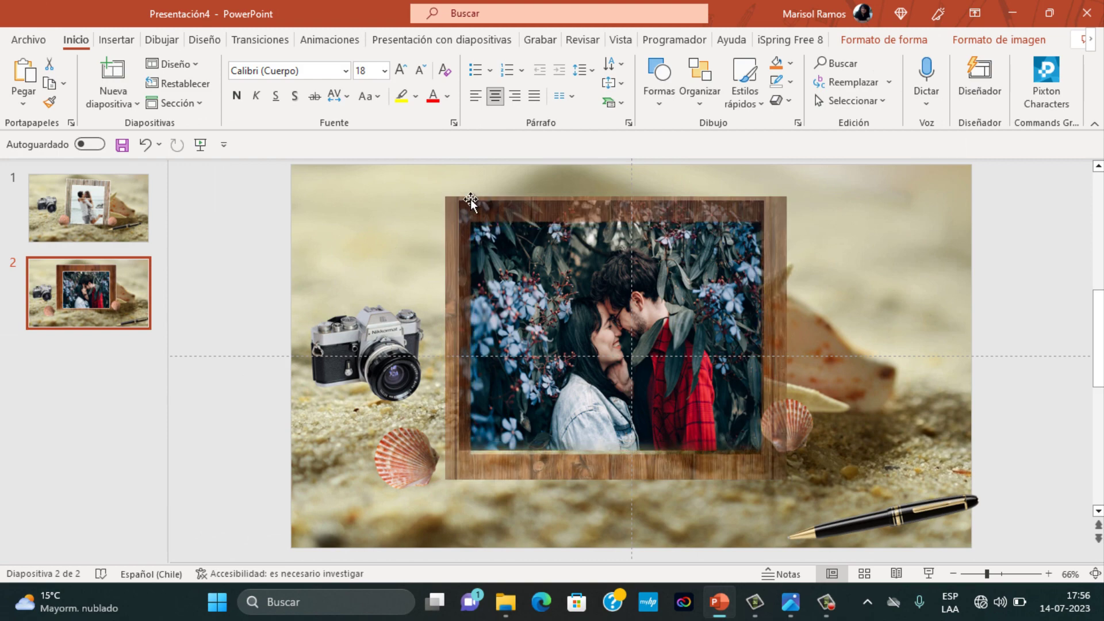
{"action": "left_click", "coordinate": [404, 208]}
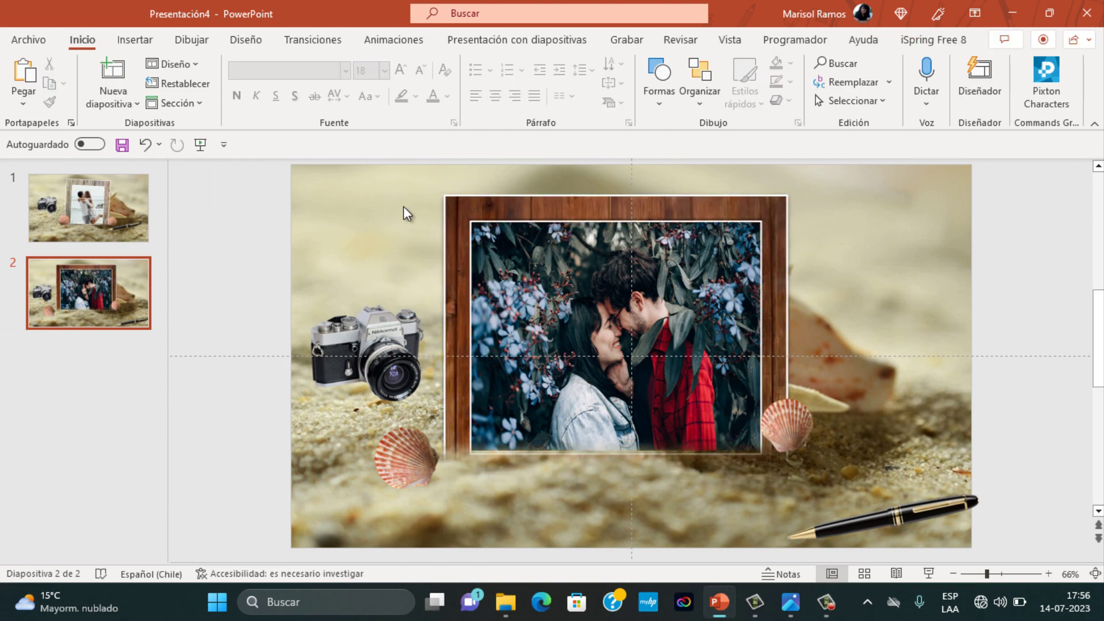
Step: Choose JPEG as the export file type and start Save As
{"action": "left_click", "coordinate": [29, 39]}
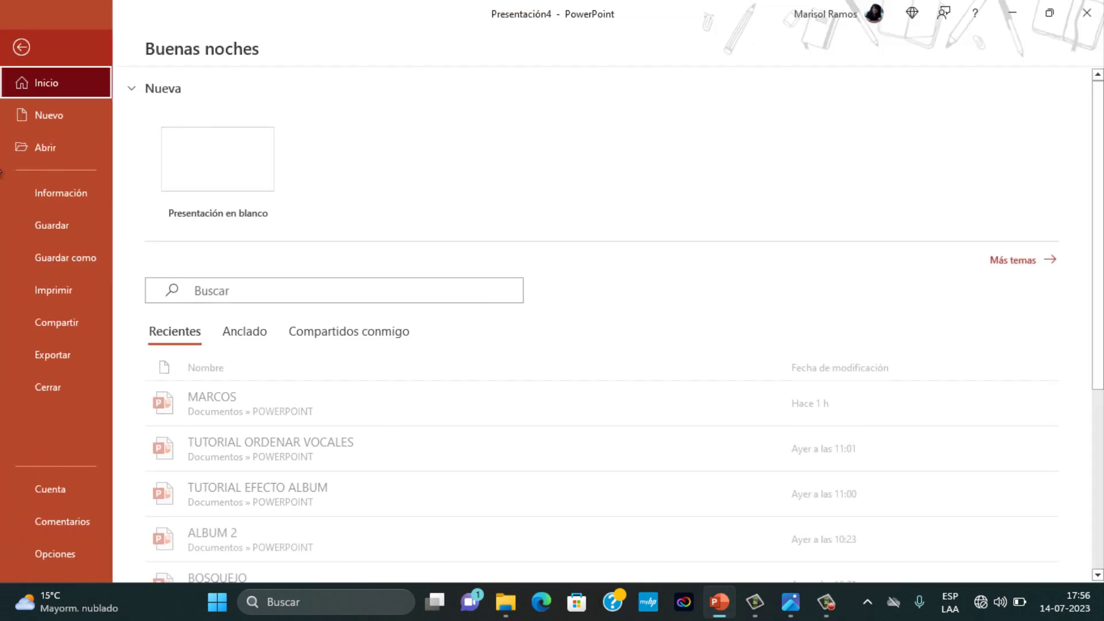
{"action": "left_click", "coordinate": [51, 353]}
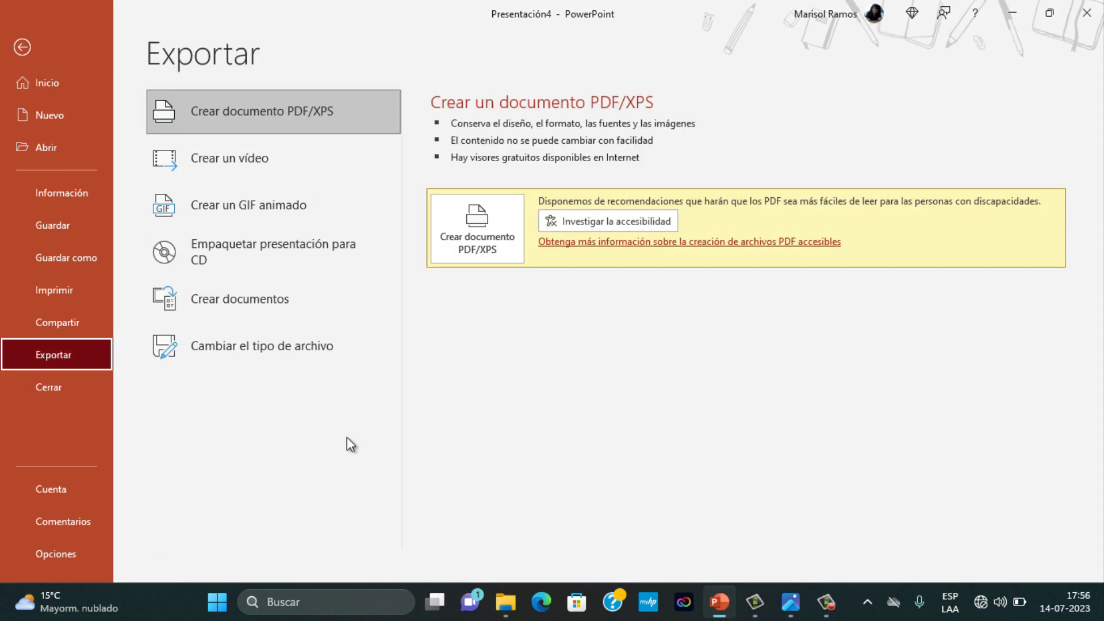
{"action": "left_click", "coordinate": [232, 352]}
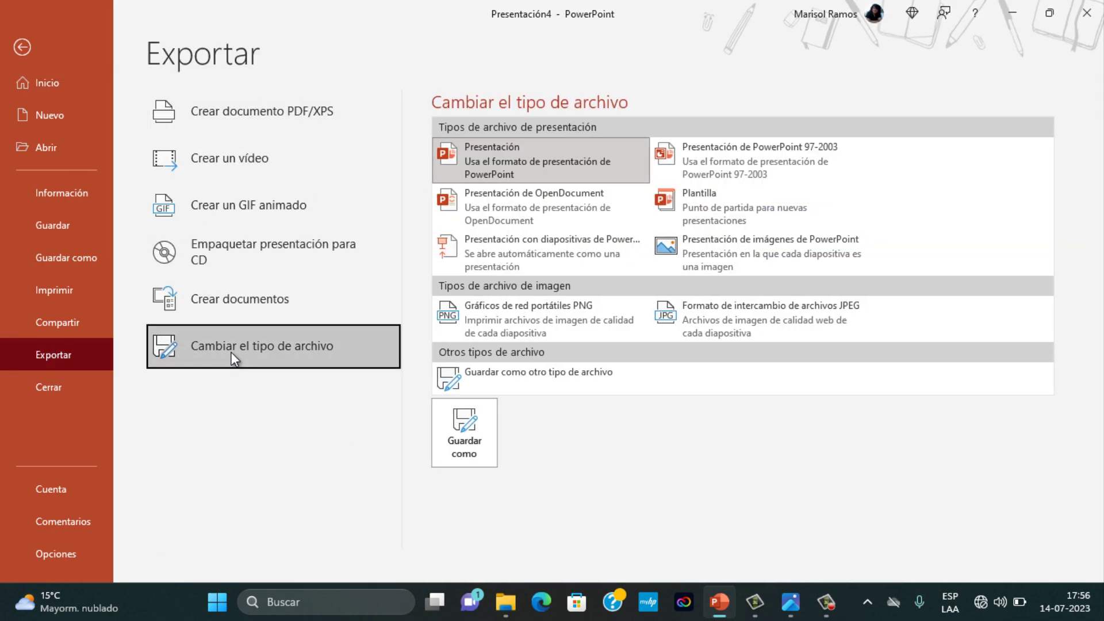
{"action": "left_click", "coordinate": [719, 313]}
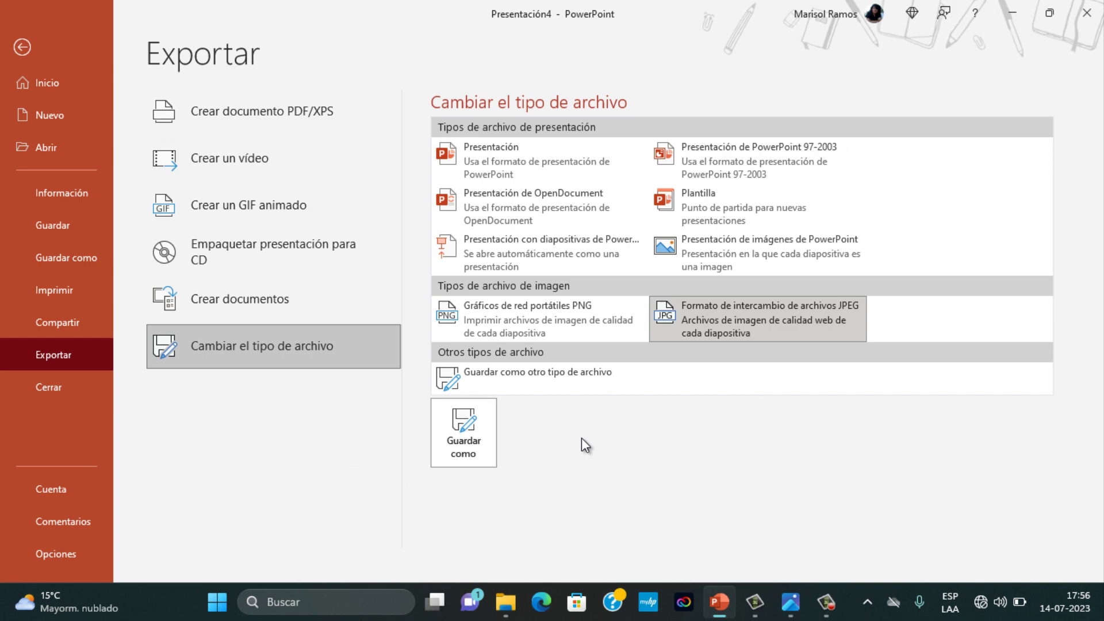
{"action": "left_click", "coordinate": [461, 436]}
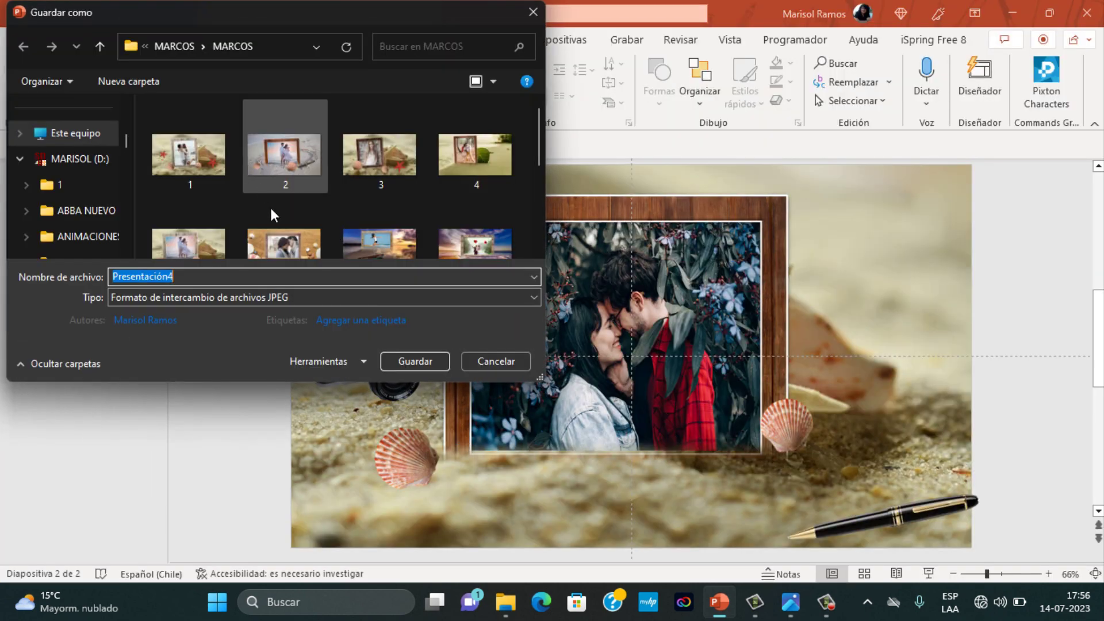
Step: Save only this slide as 15.jpg in MARCOS, then open it from the folder
{"action": "scroll", "coordinate": [357, 177], "scroll_direction": "down", "scroll_amount": 5}
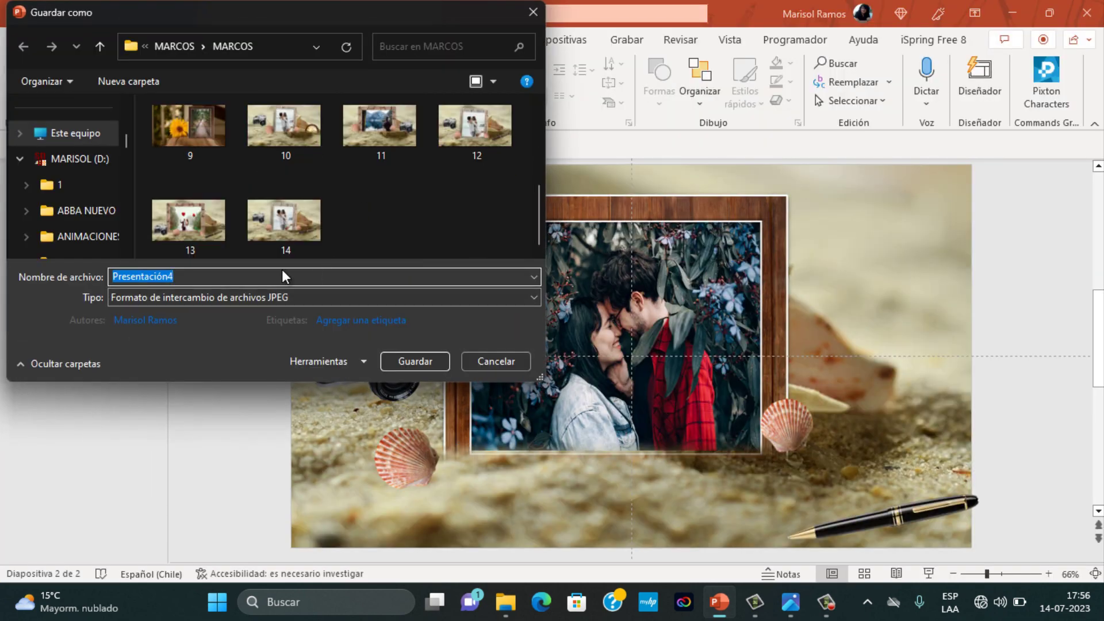
{"action": "key", "text": "BackSpace"}
{"action": "type", "text": "15"}
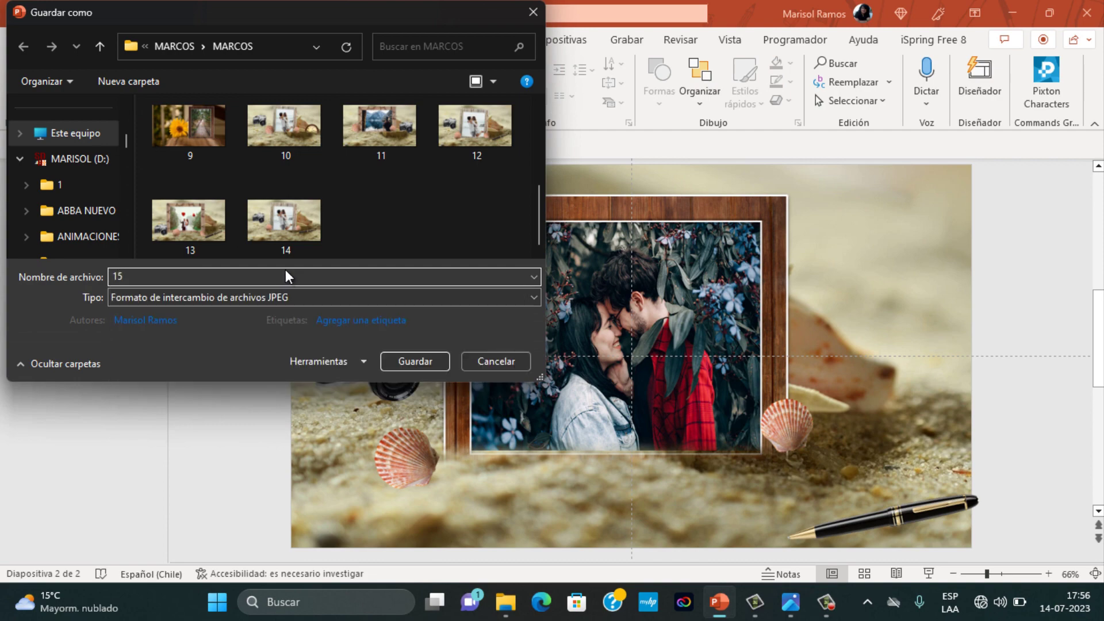
{"action": "left_click", "coordinate": [416, 361]}
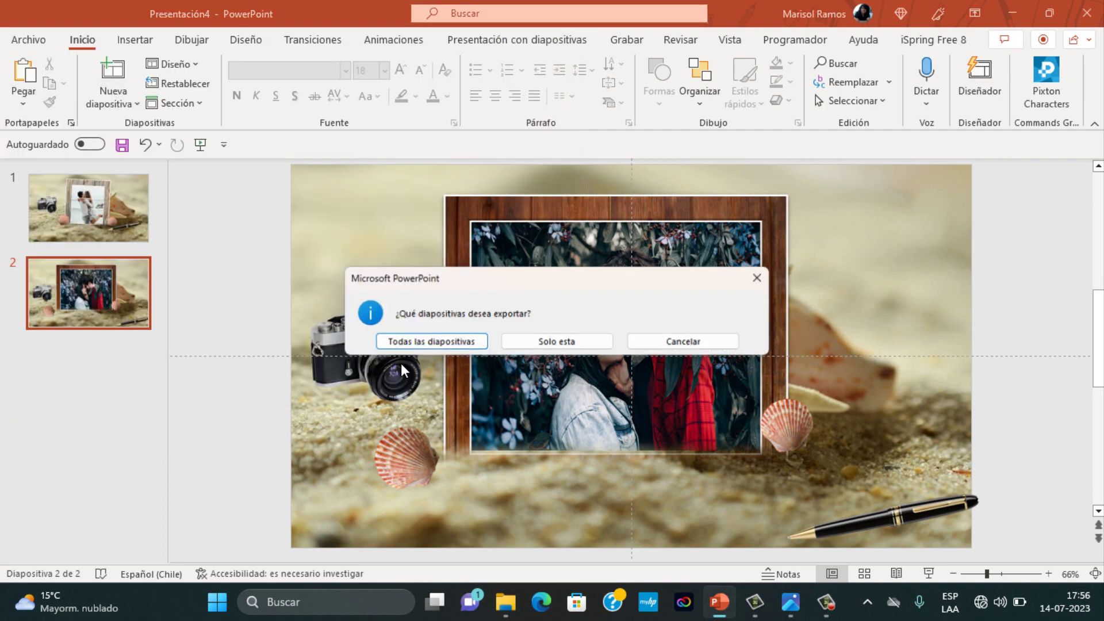
{"action": "left_click", "coordinate": [599, 349]}
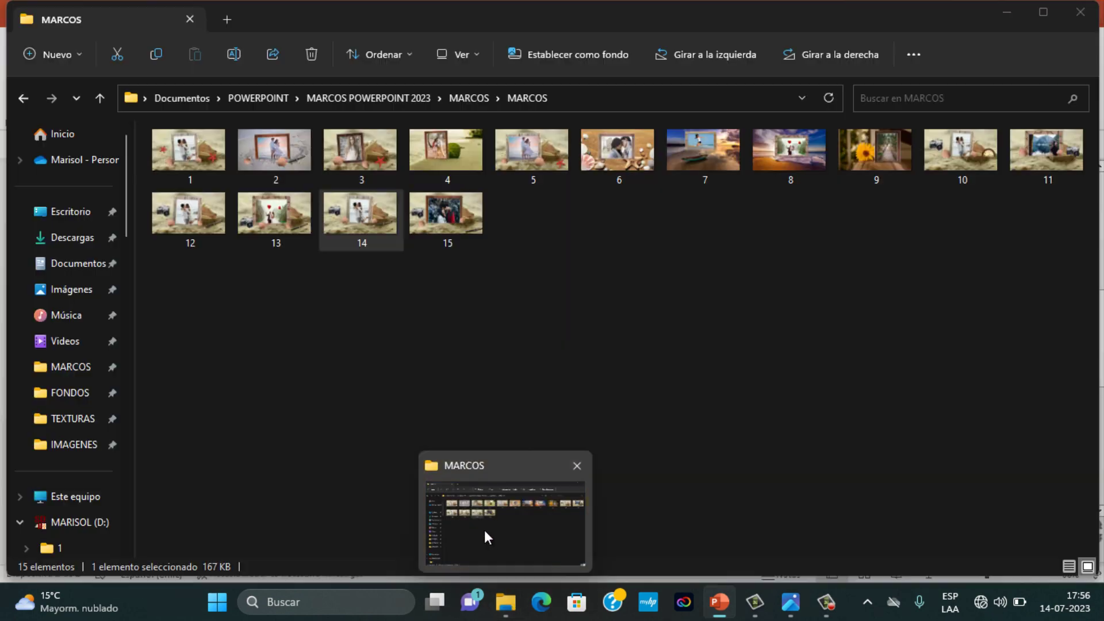
{"action": "left_click", "coordinate": [484, 530]}
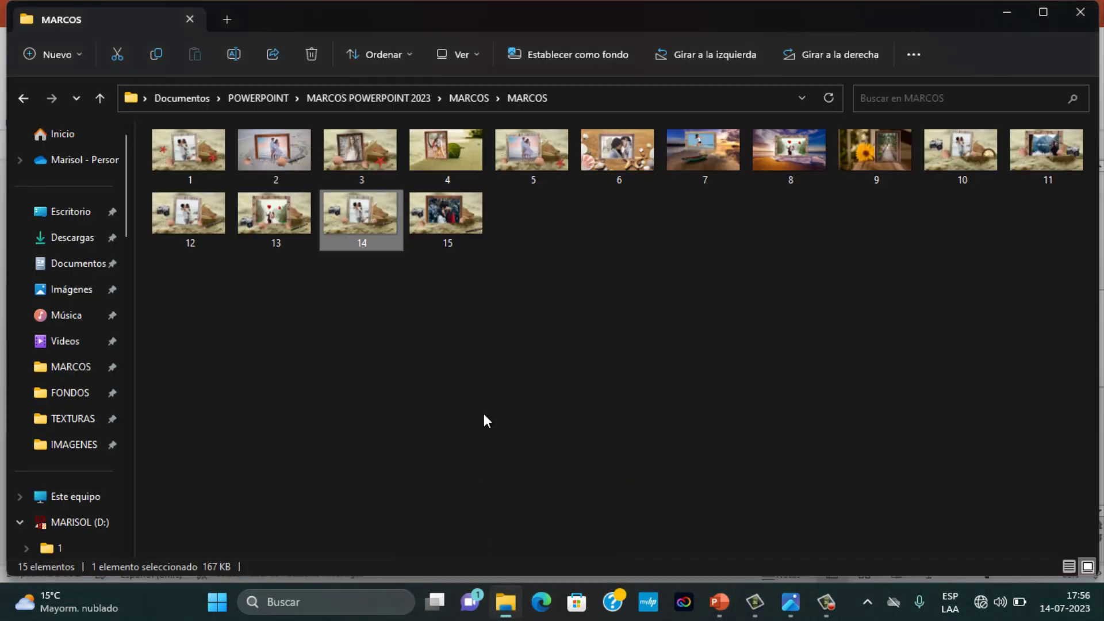
{"action": "double_click", "coordinate": [463, 219]}
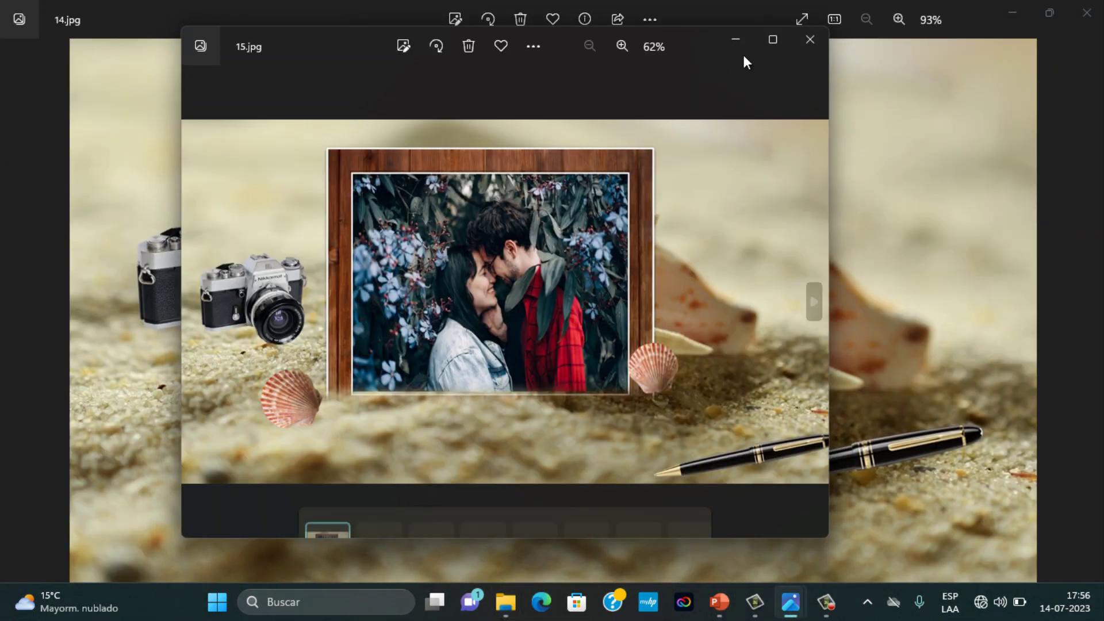
Step: Maximize the Photos window showing 15.jpg
{"action": "left_click", "coordinate": [772, 39]}
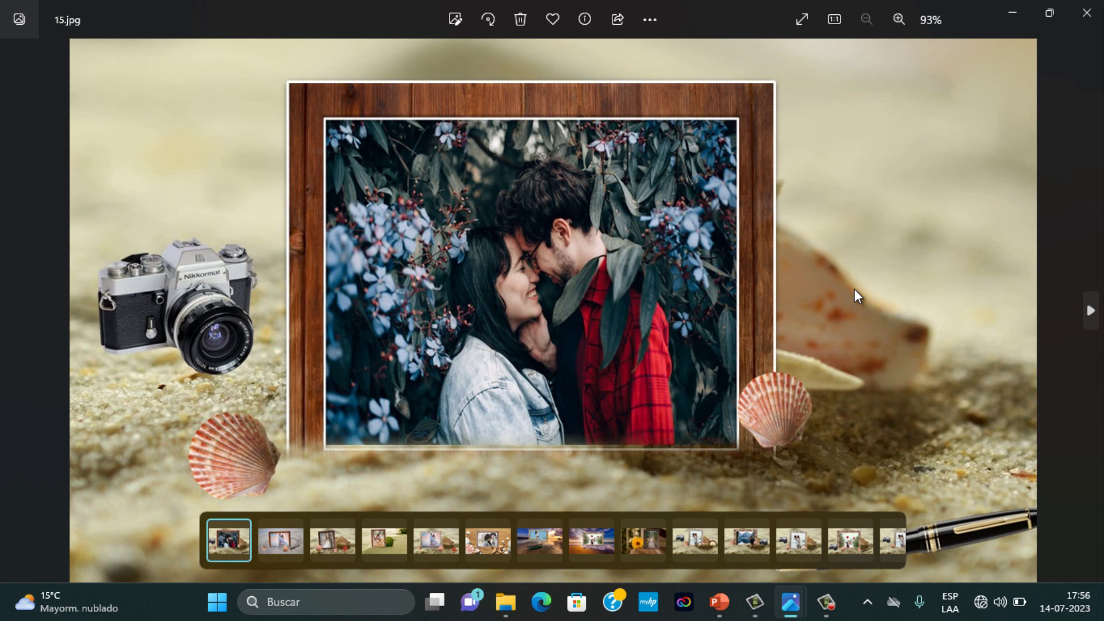